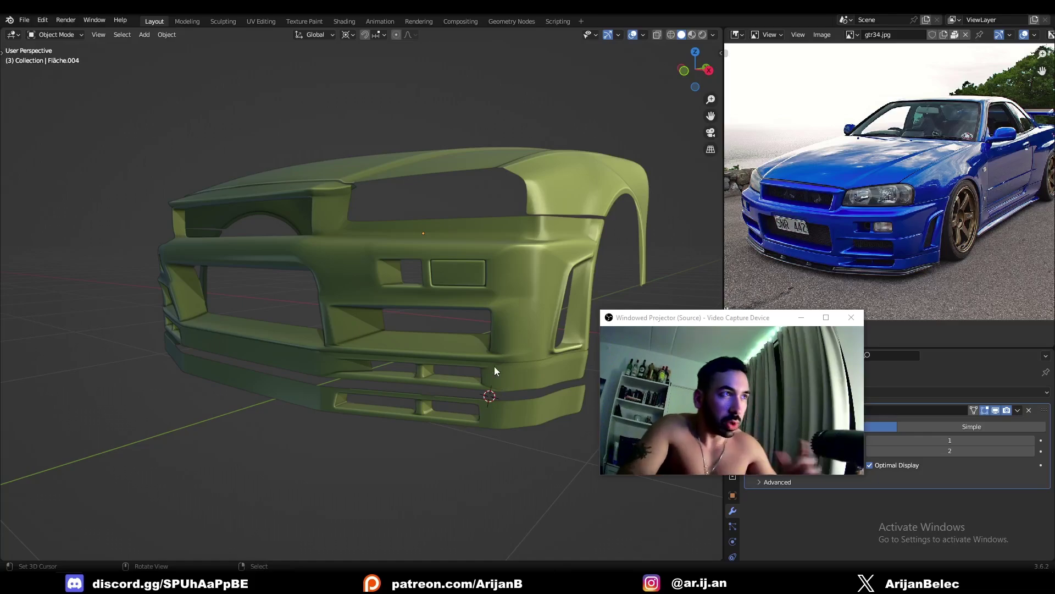
Examine the mesh topology of the main front bumper and its vent openings.
click(500, 286)
key(Tab)
middle_drag(499, 285, 426, 305)
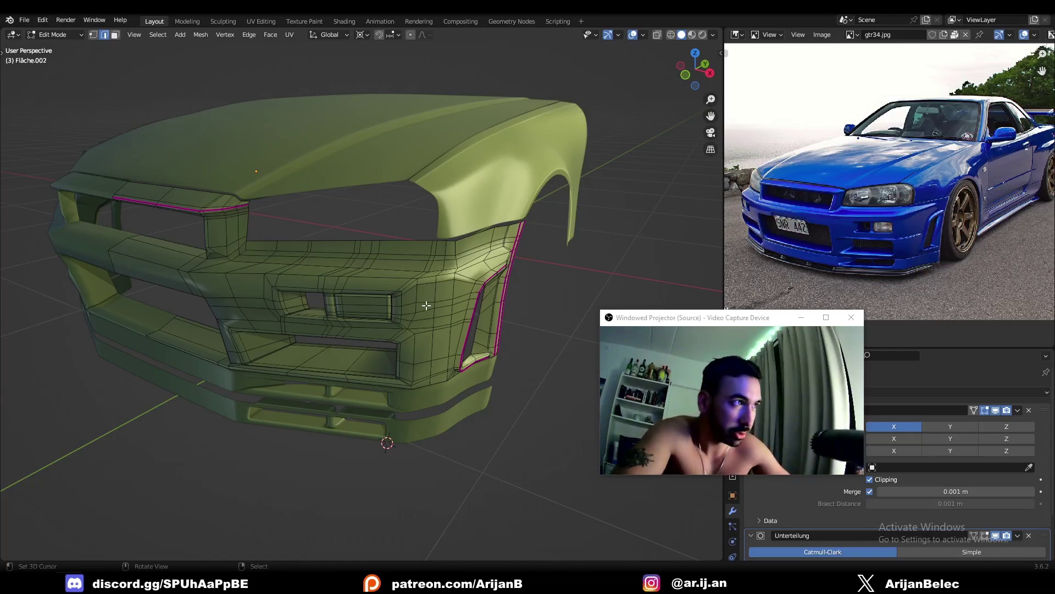
key(Tab)
middle_drag(426, 306, 289, 241)
key(alt+a)
scroll(372, 262, up, 4)
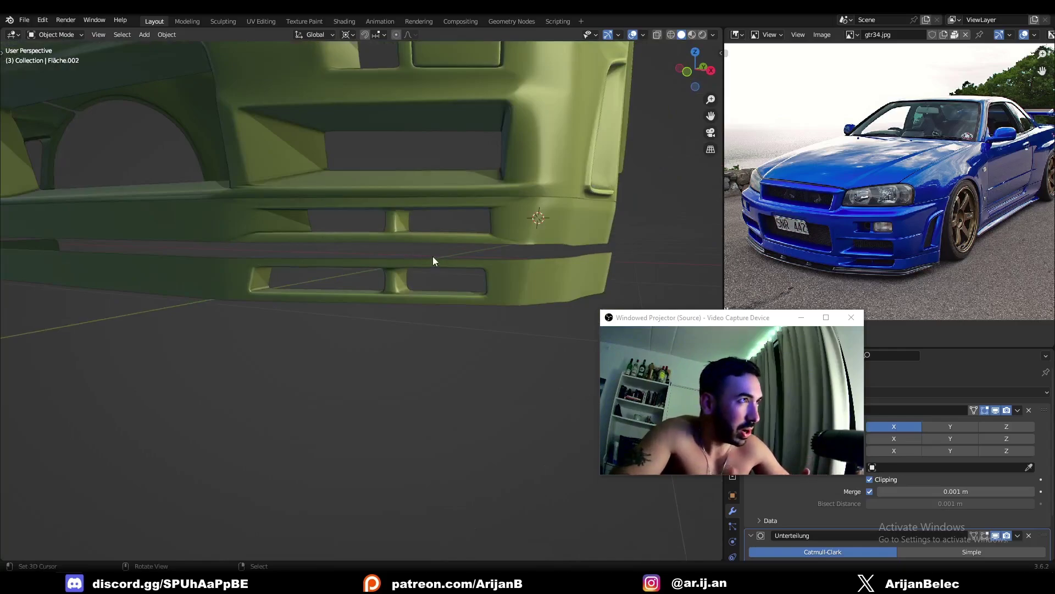
Compare the two vented strips under the bumper with the lower bumper and lip in the blue car's reference photo.
middle_drag(433, 256, 473, 252)
scroll(873, 233, up, 3)
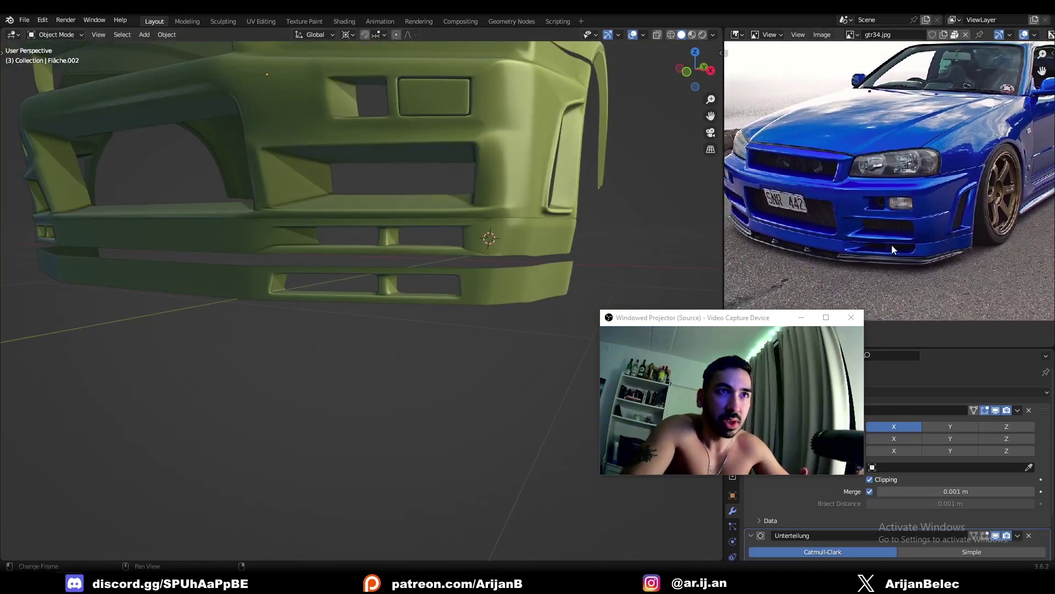
scroll(869, 249, down, 2)
middle_drag(868, 250, 874, 261)
scroll(874, 261, up, 2)
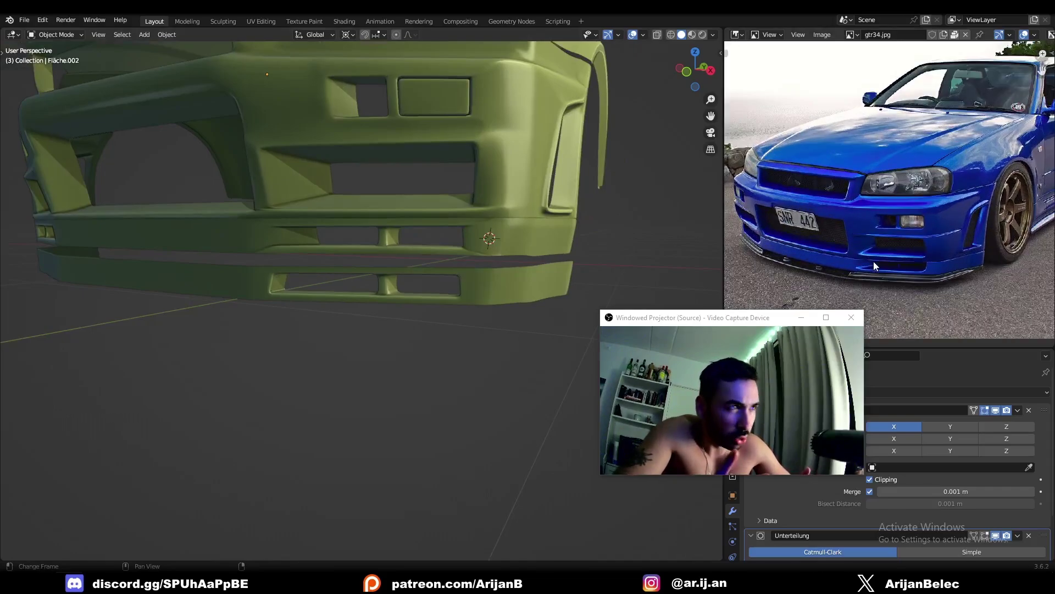
middle_drag(690, 259, 388, 245)
scroll(860, 239, up, 3)
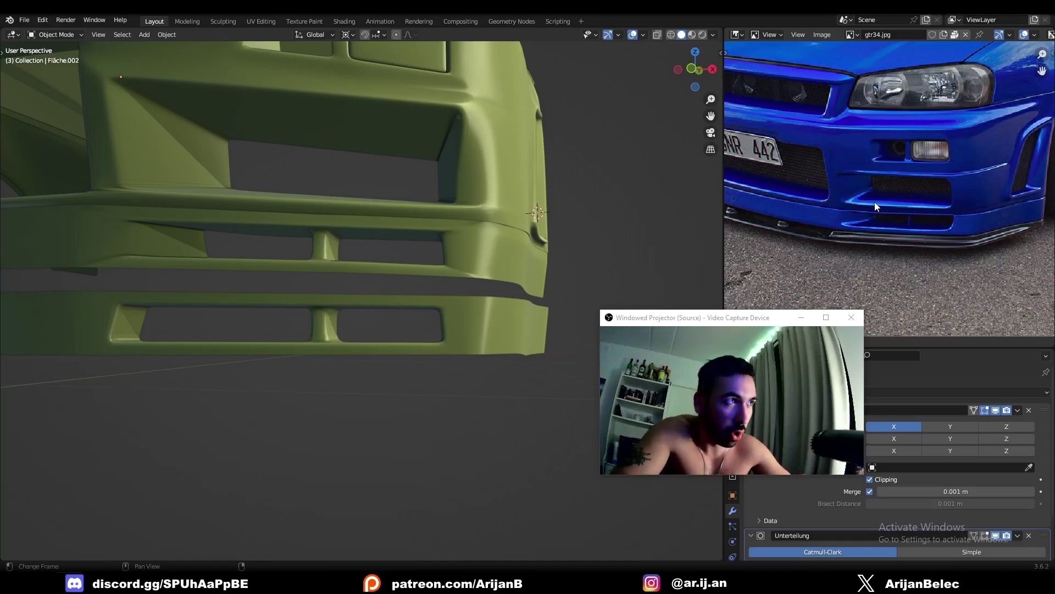
middle_drag(495, 324, 263, 286)
click(341, 267)
click(317, 312)
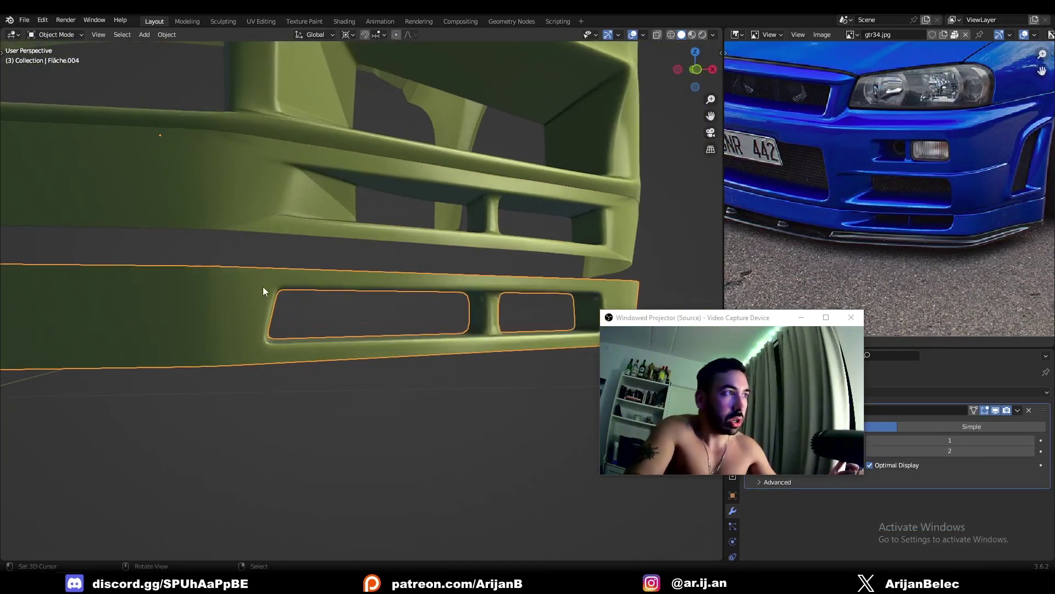
middle_drag(259, 330, 425, 341)
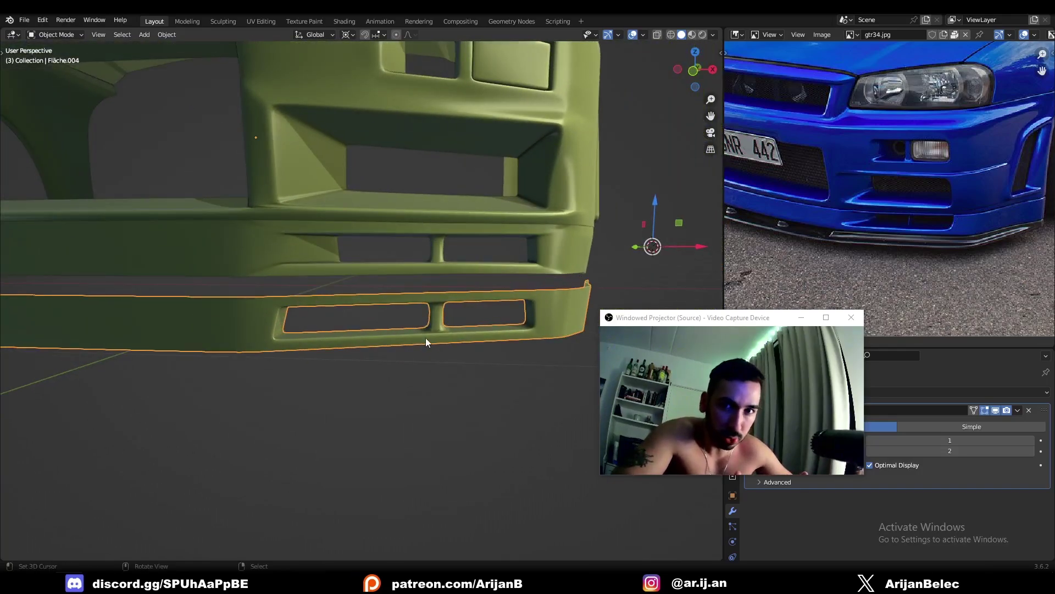
Add an edge loop to the upper vented strip, close to the inner top corner of its vent opening.
right_click(322, 251)
key(Tab)
middle_drag(423, 252, 393, 244)
scroll(364, 274, up, 3)
middle_drag(294, 253, 270, 214)
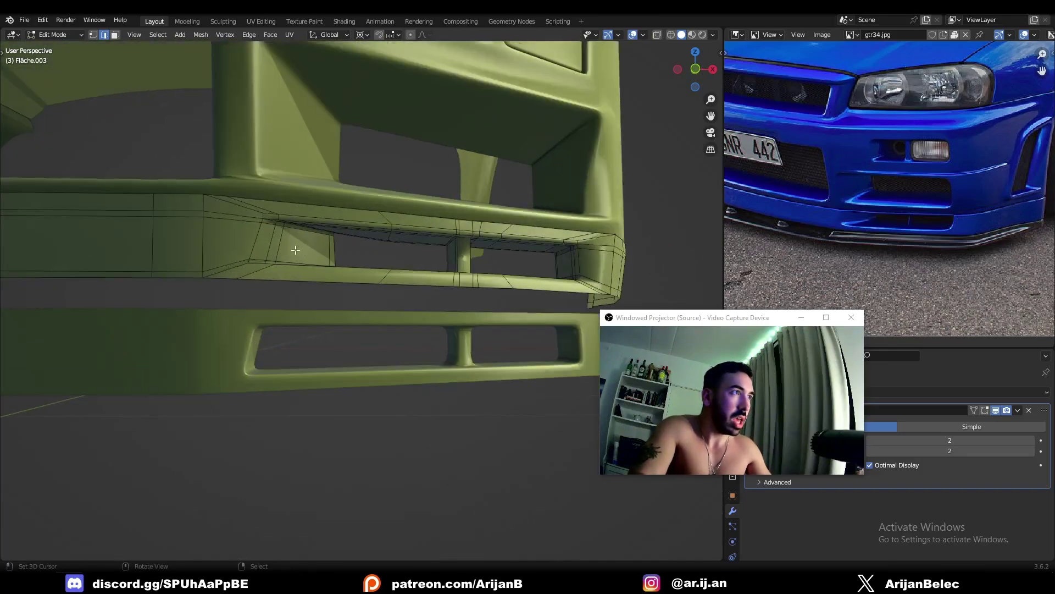
key(ctrl+r)
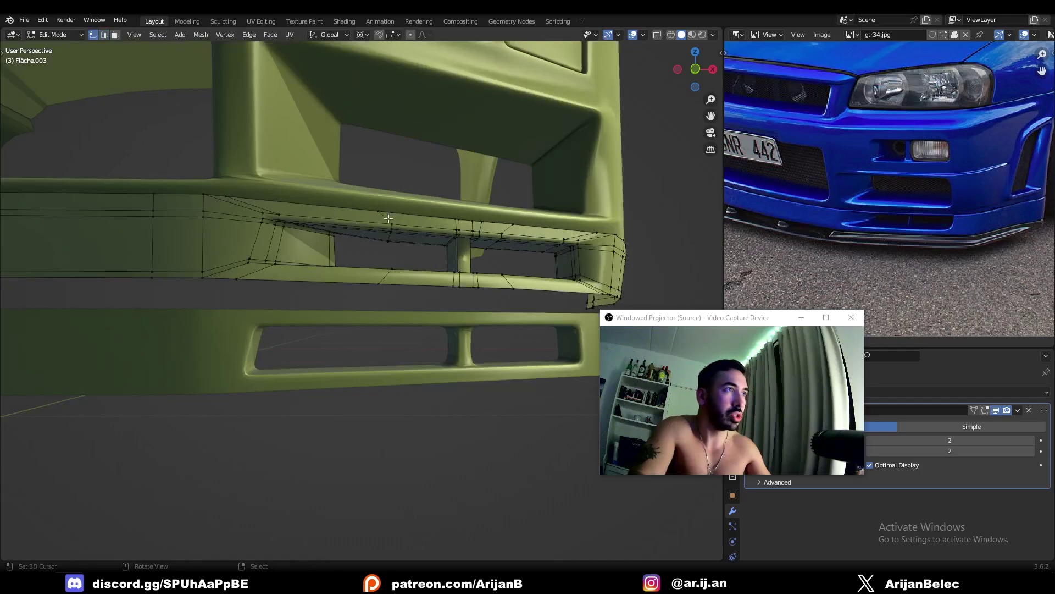
click(389, 217)
click(305, 214)
middle_drag(305, 214, 376, 208)
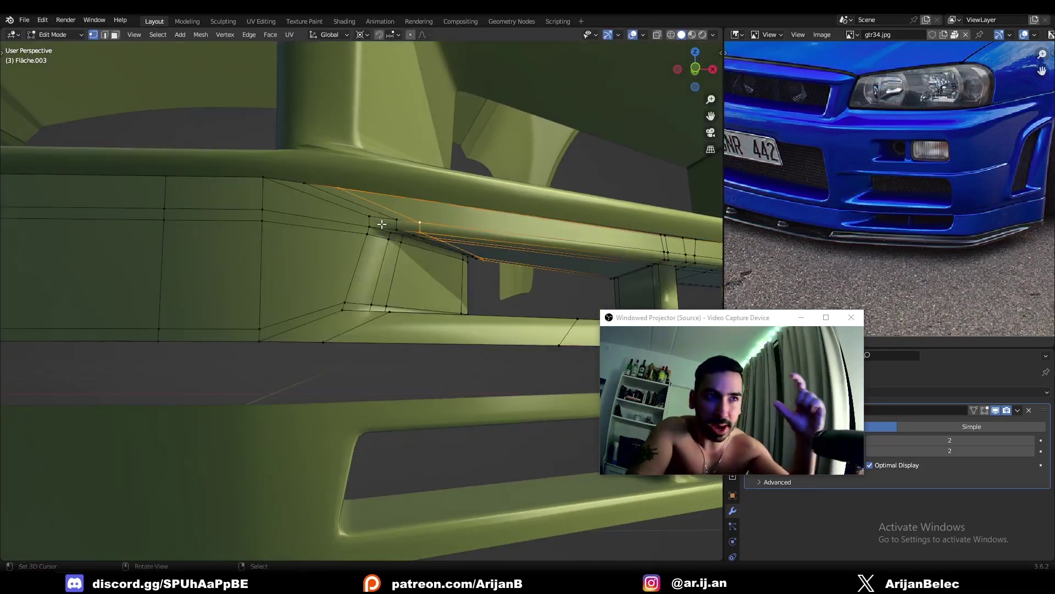
scroll(384, 220, down, 4)
middle_drag(383, 219, 369, 222)
key(Tab)
scroll(364, 248, up, 4)
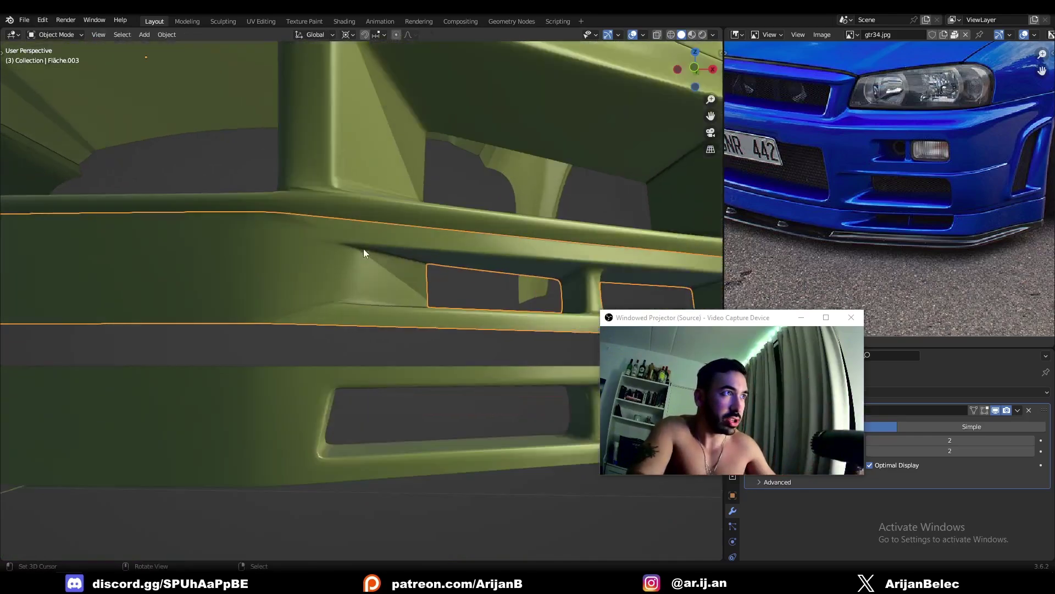
Examine the mesh density and shape of the lowest vented lip piece around its vents and outer end.
scroll(345, 232, down, 5)
shift+middle_drag(408, 313, 439, 266)
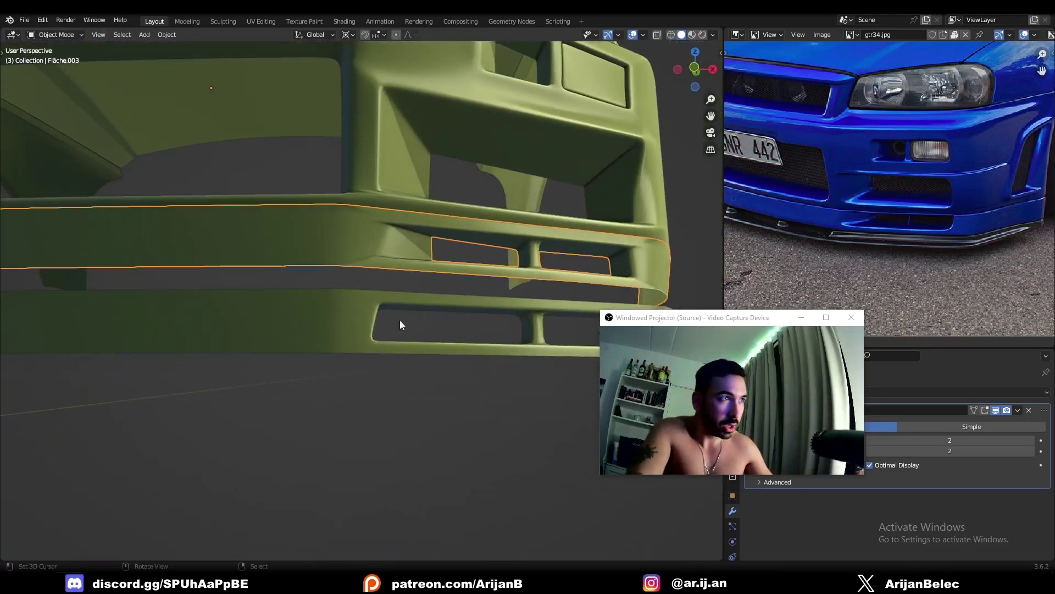
key(Tab)
key(Tab)
right_click(351, 315)
key(Tab)
key(2)
middle_drag(496, 371, 400, 342)
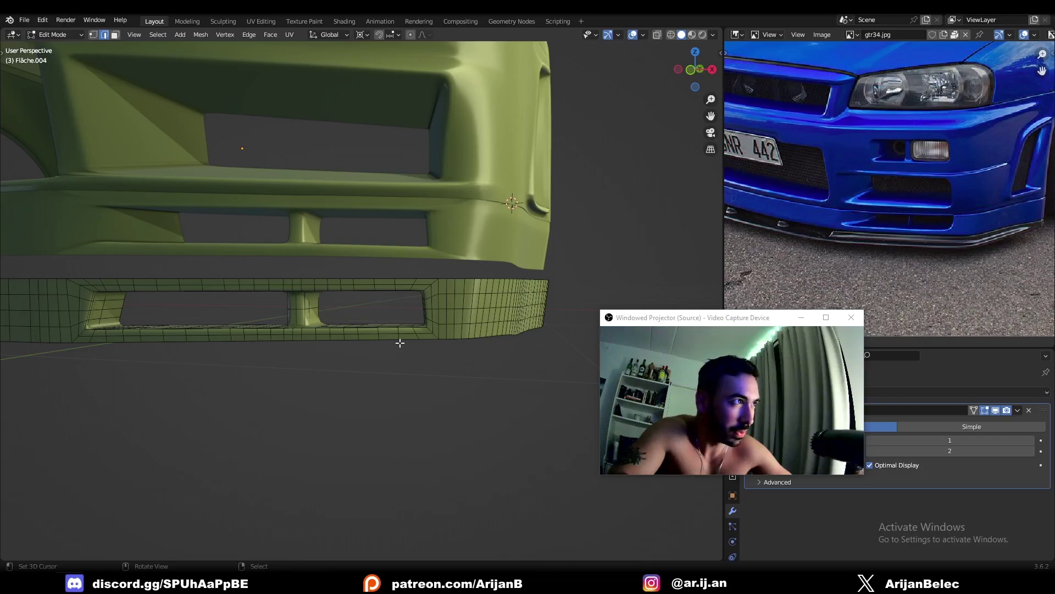
middle_drag(400, 343, 524, 268)
key(Tab)
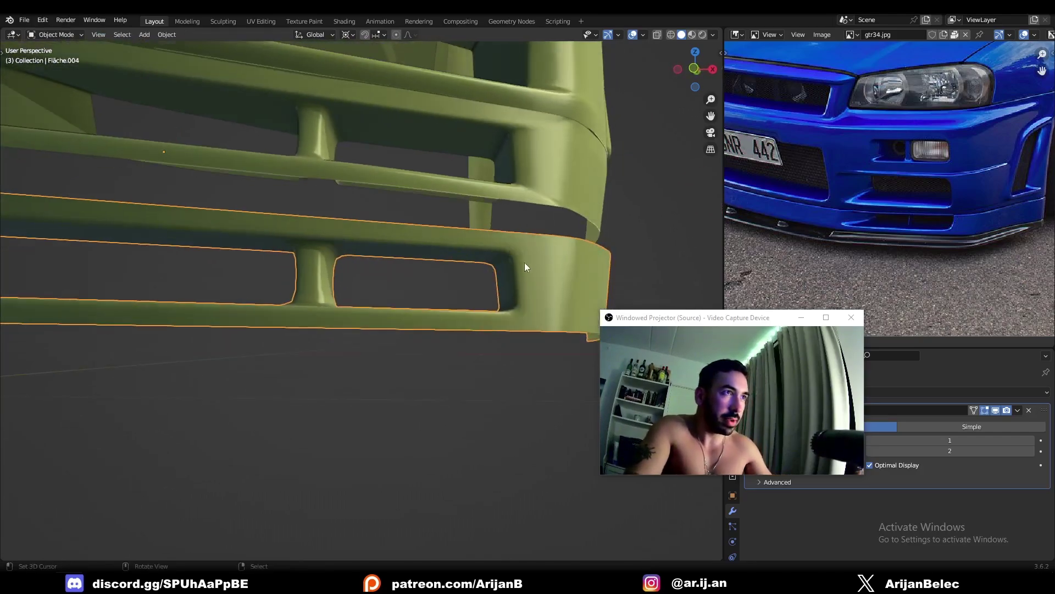
scroll(511, 261, down, 5)
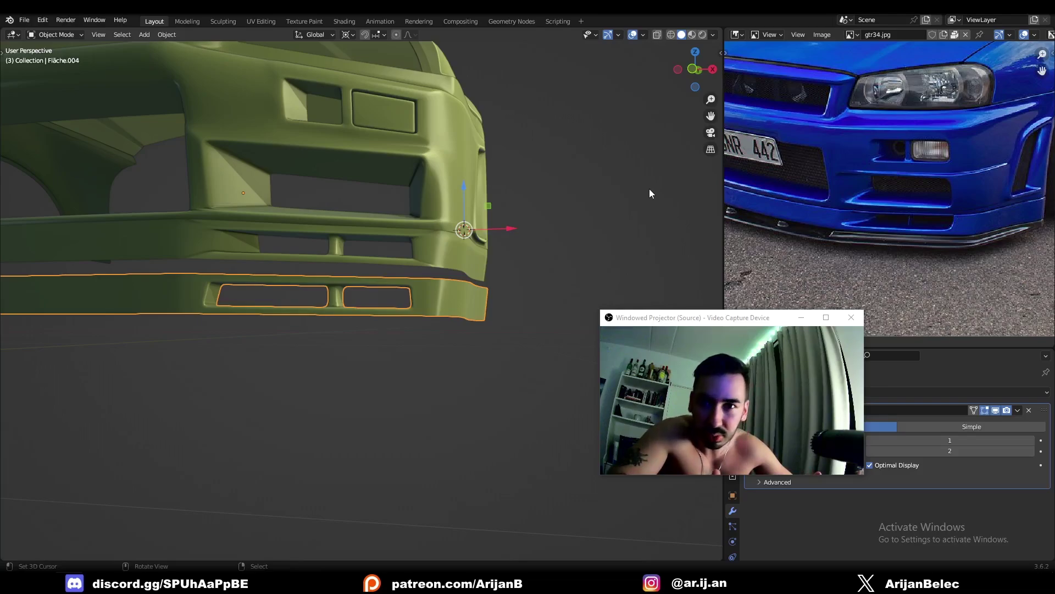
Check the edge layout of the upper vented strip and how it lines up with the lip below.
key(Tab)
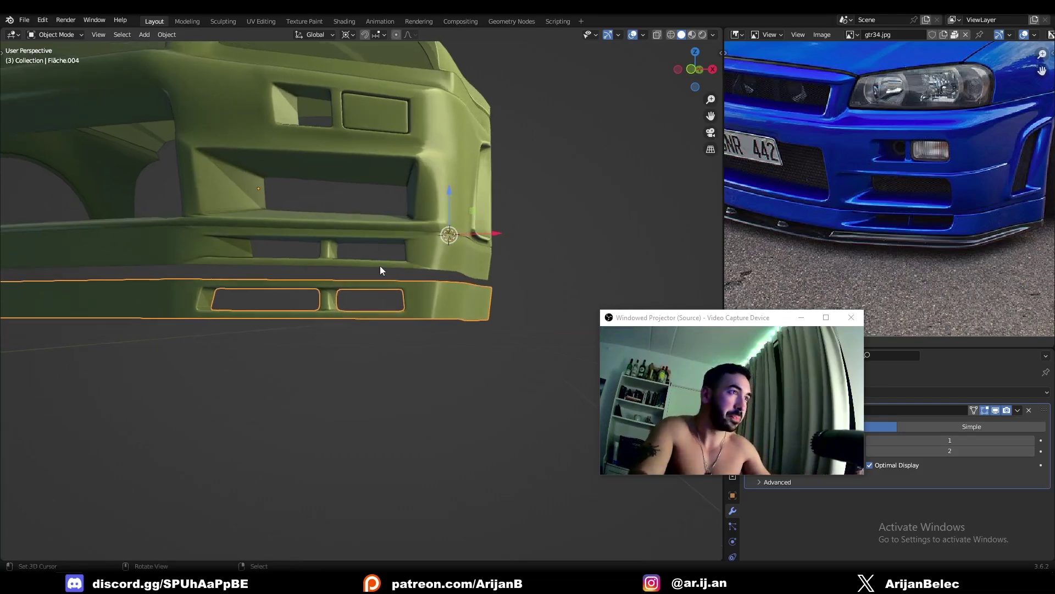
key(Tab)
middle_drag(328, 269, 336, 298)
right_click(347, 278)
key(Tab)
scroll(352, 290, up, 2)
key(a)
scroll(386, 259, down, 5)
key(Tab)
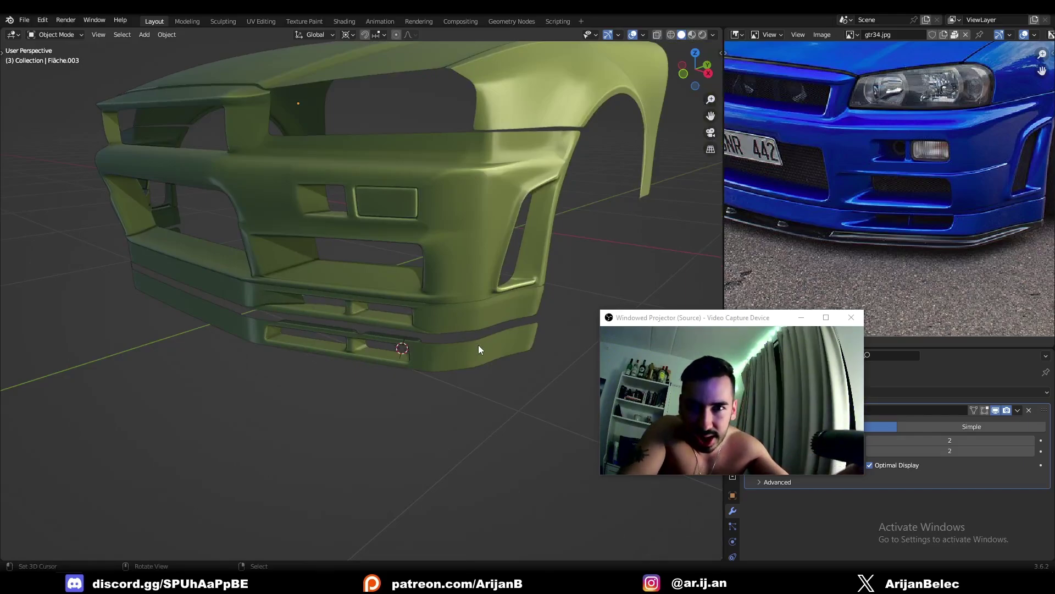
Select the bottom and top border edge loops of the upper vented strip under the bumper.
click(453, 330)
key(KP_Decimal)
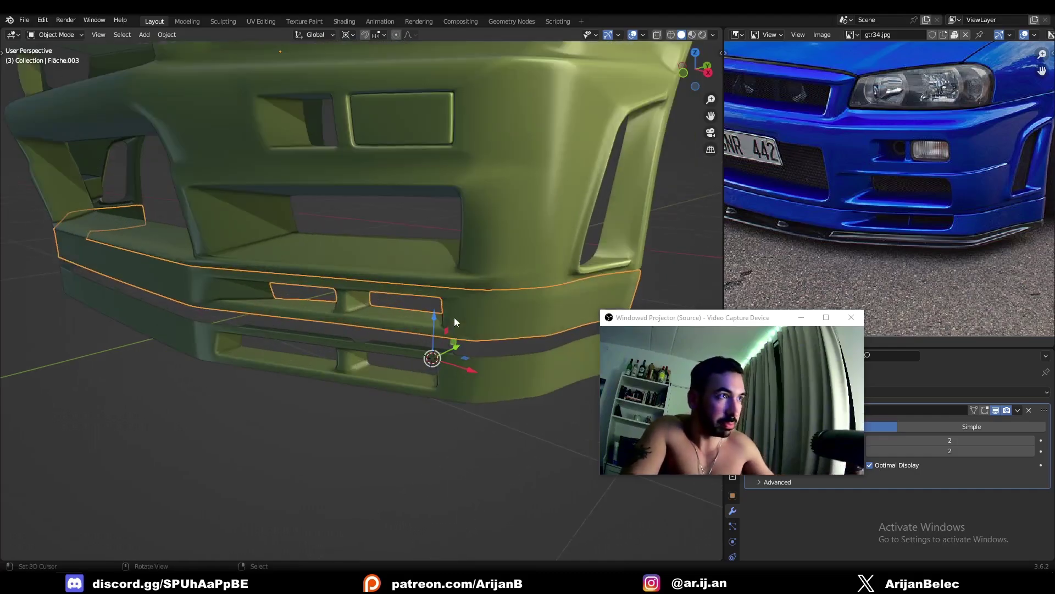
key(Tab)
middle_drag(454, 321, 375, 297)
scroll(374, 297, up, 5)
key(shift+z)
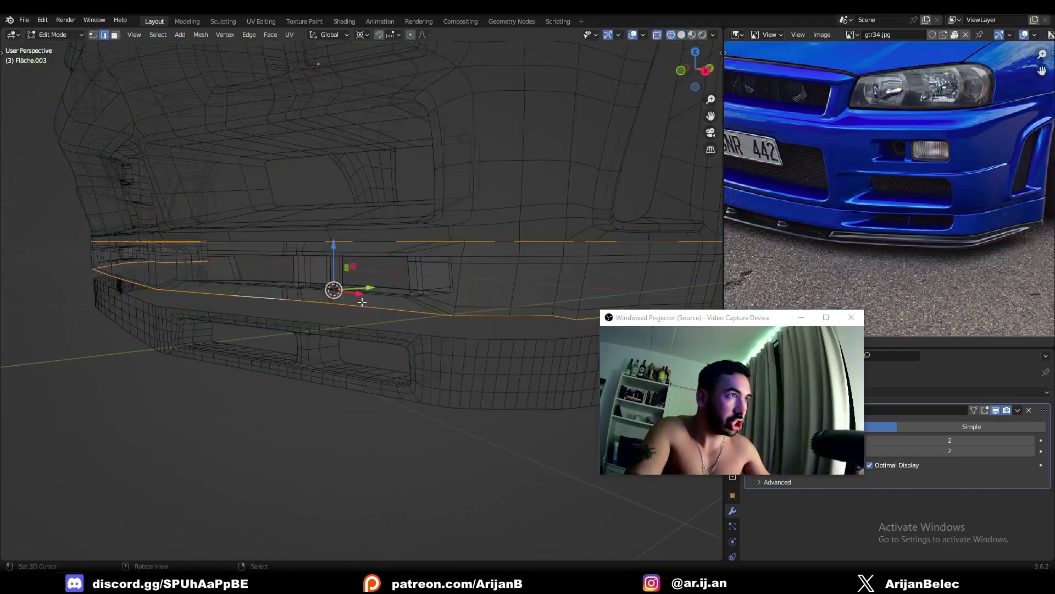
alt+right_click(399, 315)
scroll(380, 311, down, 5)
scroll(379, 311, up, 3)
key(1)
alt+right_click(372, 309)
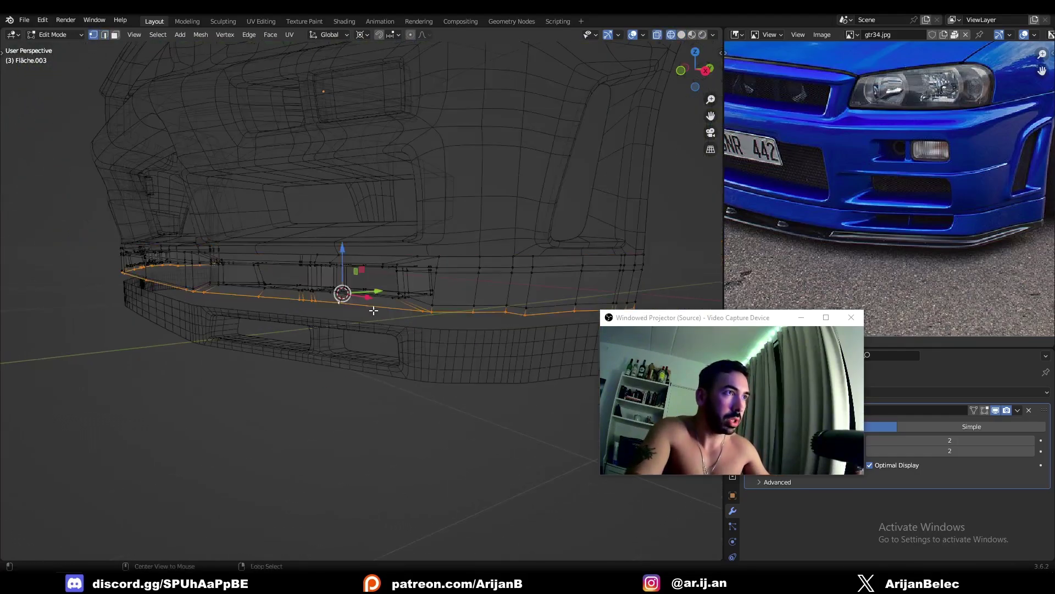
alt+shift+right_click(451, 252)
key(2)
scroll(404, 289, down, 2)
key(shift+z)
mouse_move(404, 289)
middle_down()
mouse_move(377, 279)
mouse_move(501, 300)
middle_up()
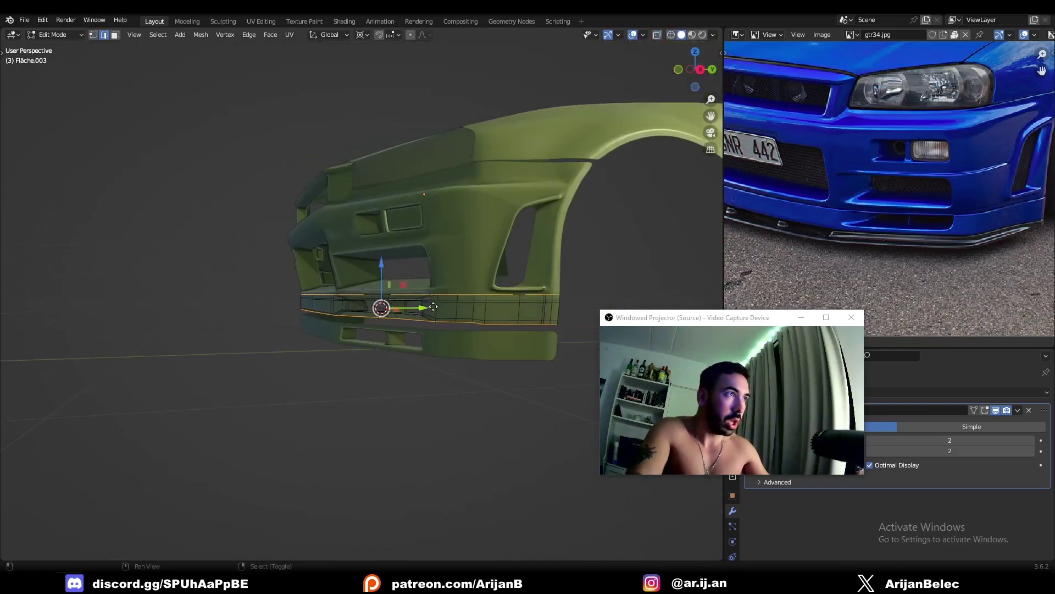
Duplicate the two selected border loops and move the copy -0.6 m along the Y axis.
key(shift+d)
text(y)
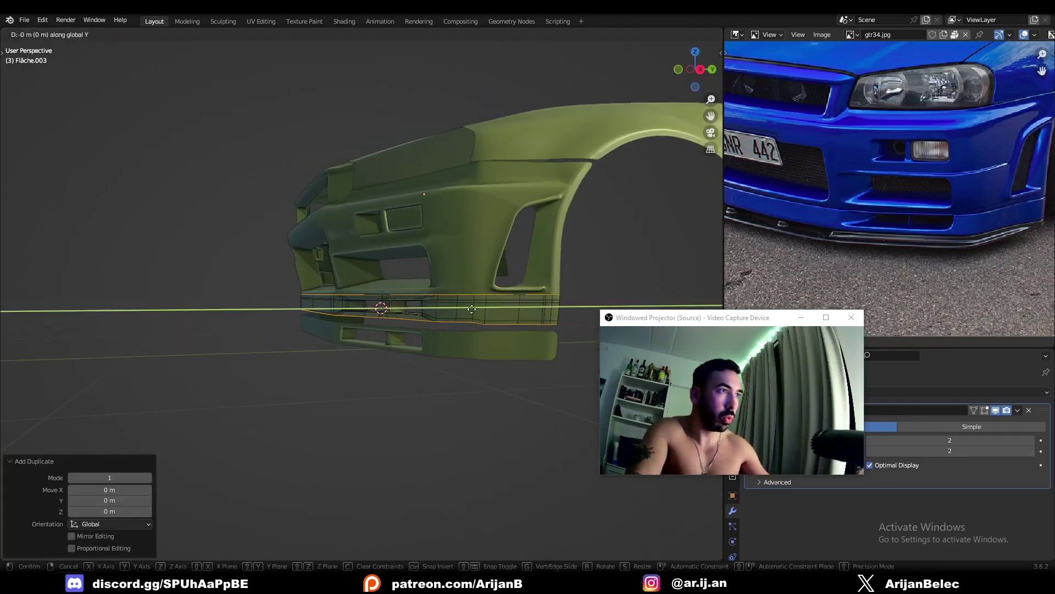
text(-0.6)
key(Return)
Separate the duplicated loops into their own object and select all of its edges for editing.
middle_drag(501, 300, 385, 337)
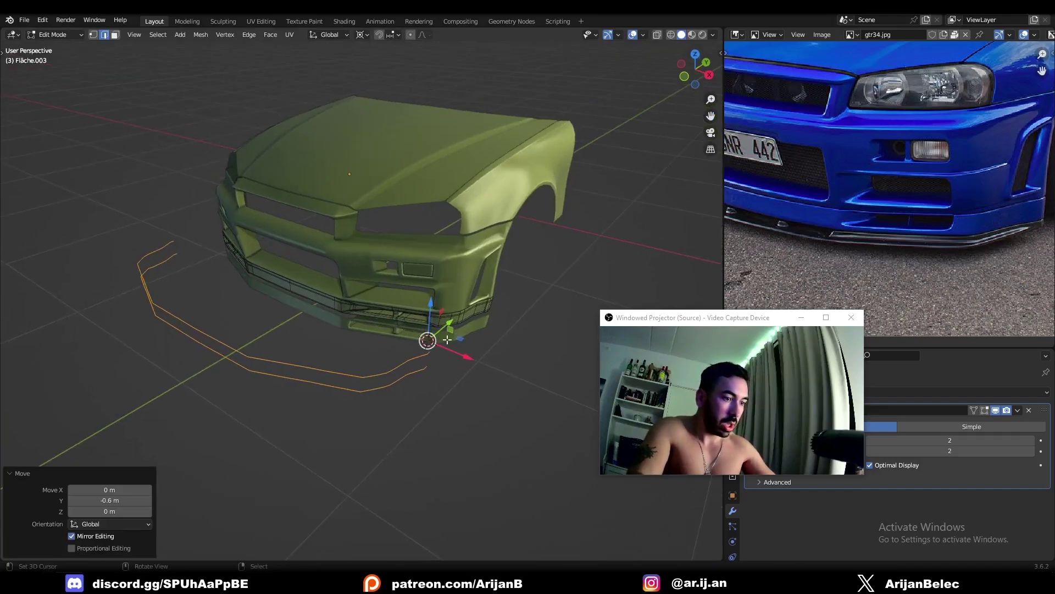
key(p)
click(384, 337)
middle_drag(343, 375, 364, 355)
key(a)
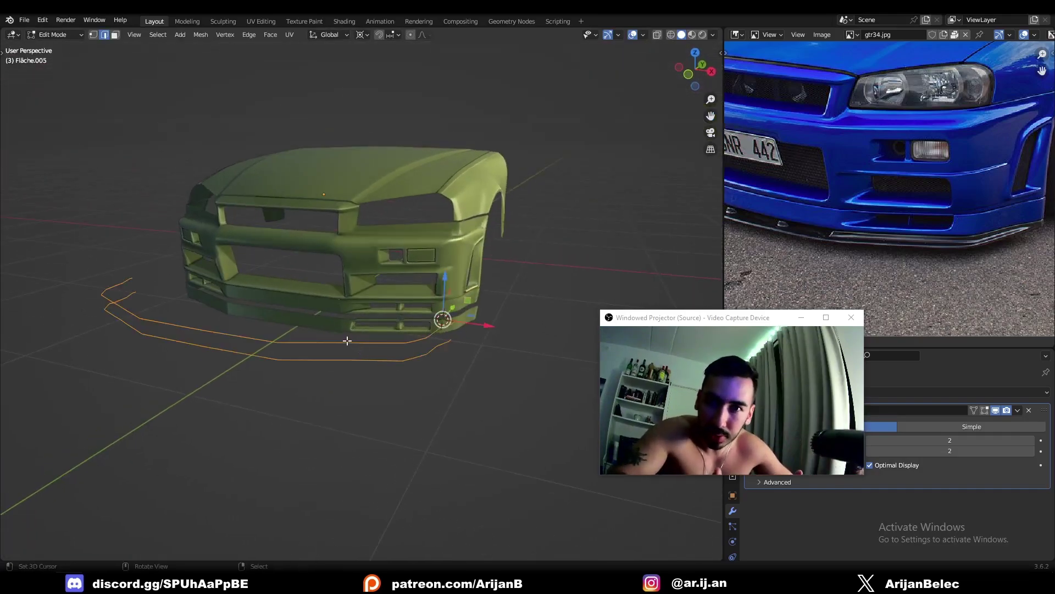
Bridge the two detached edge loops into a continuous strip in front of the bumper.
middle_drag(347, 341, 395, 329)
key(w)
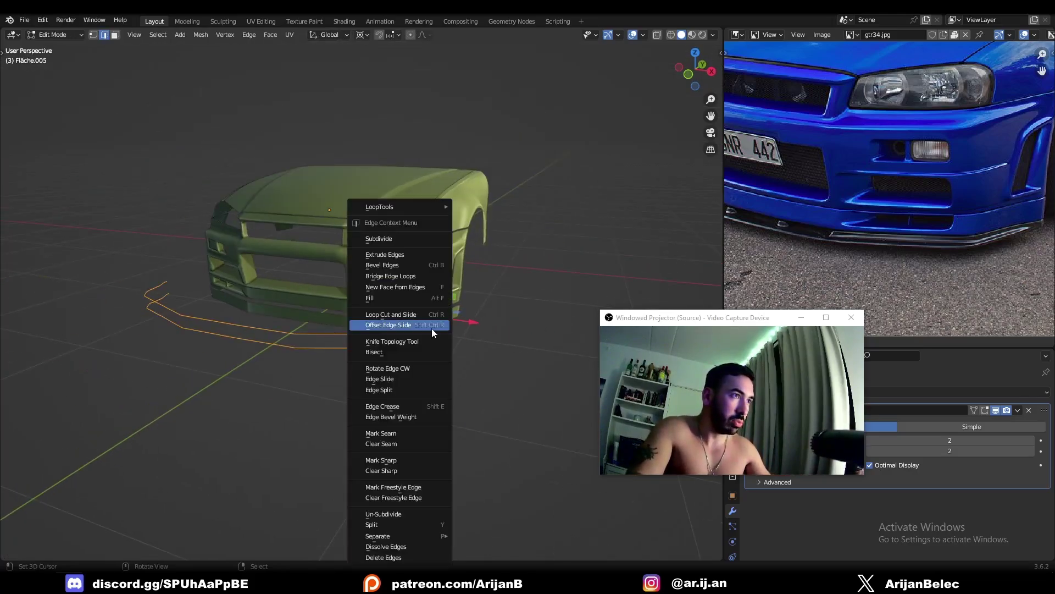
click(396, 276)
middle_drag(329, 349, 354, 342)
scroll(346, 345, up, 2)
key(Tab)
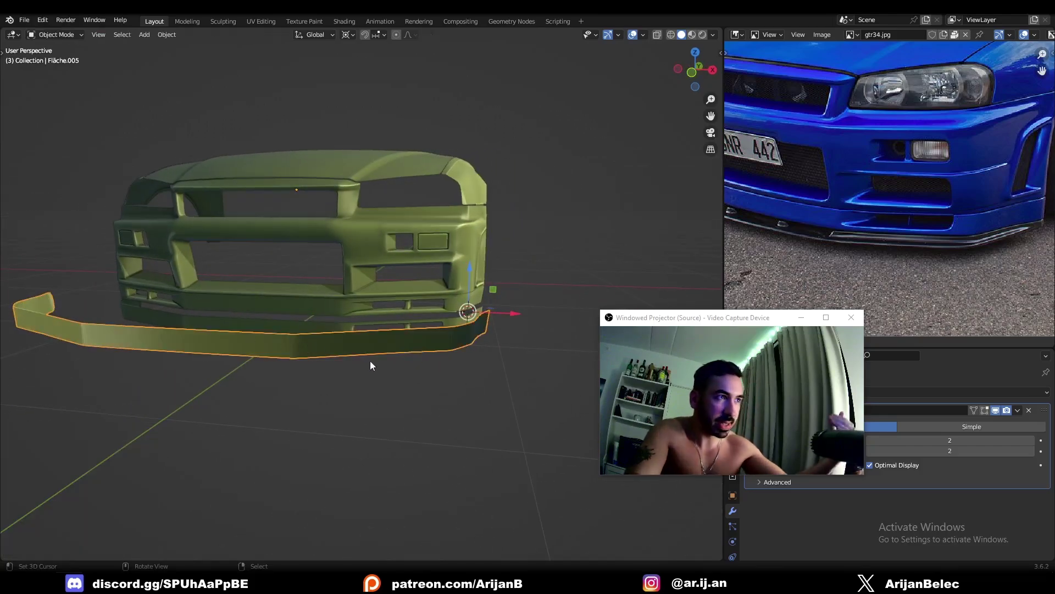
Inspect the bridged strip from the side, above and front relative to the bumper.
middle_drag(384, 359, 324, 323)
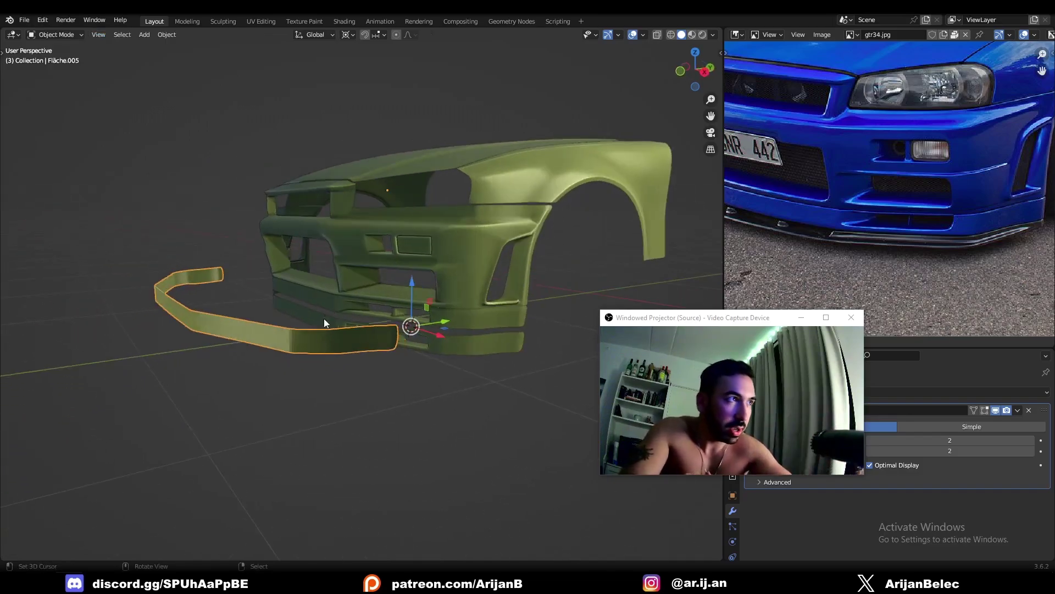
middle_drag(417, 330, 483, 436)
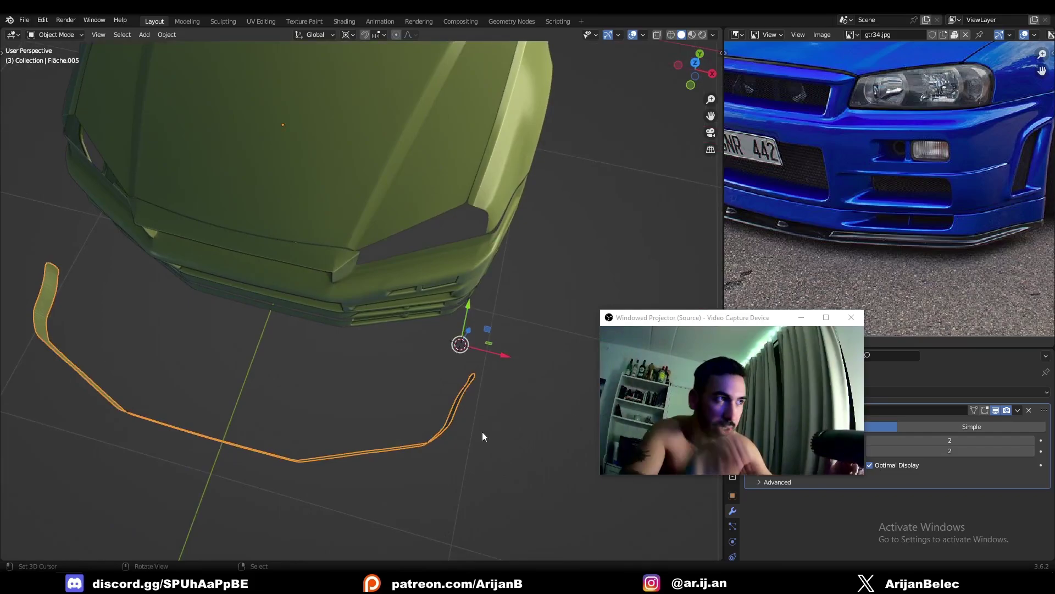
middle_drag(483, 431, 409, 315)
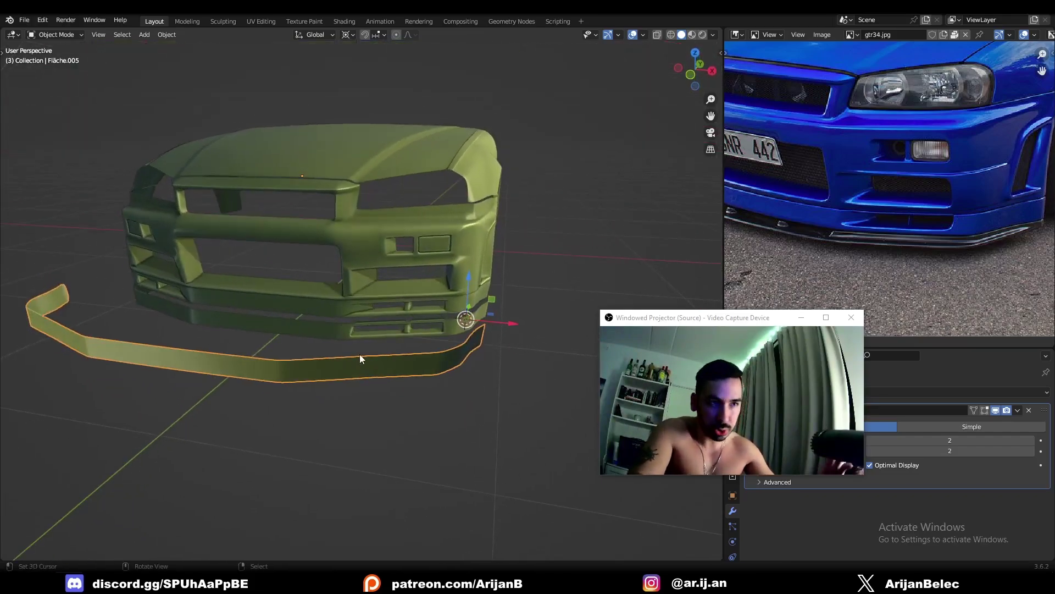
key(Tab)
middle_drag(360, 354, 297, 362)
key(Tab)
drag(629, 324, 181, 413)
Compare the edge flow of the new bridged strip with the meshes of the two vented pieces behind it.
right_click(343, 326)
key(Tab)
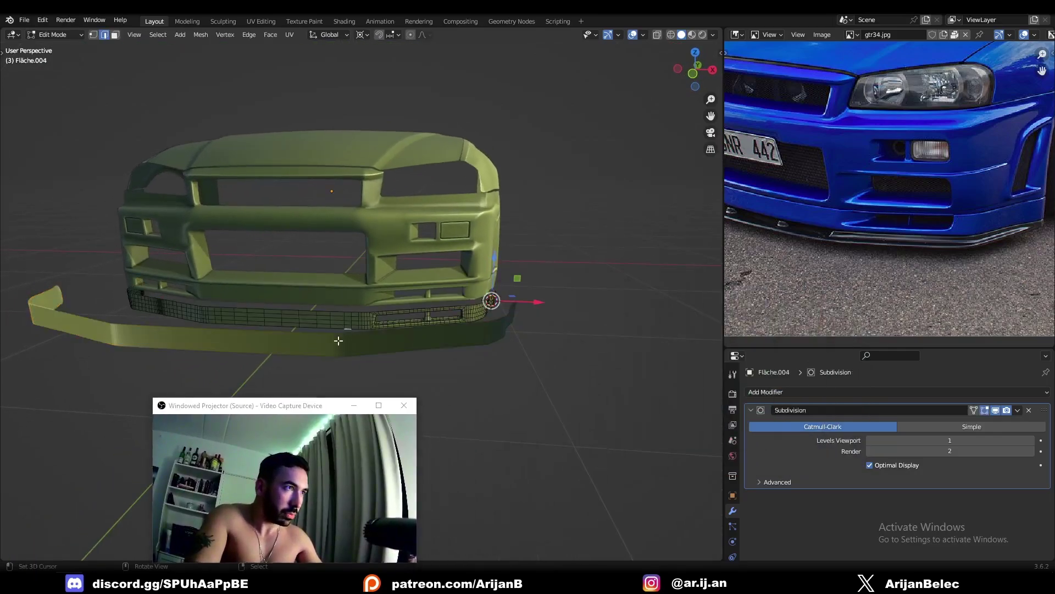
key(Tab)
right_click(339, 343)
key(Tab)
middle_drag(341, 346, 352, 275)
drag(321, 405, 296, 404)
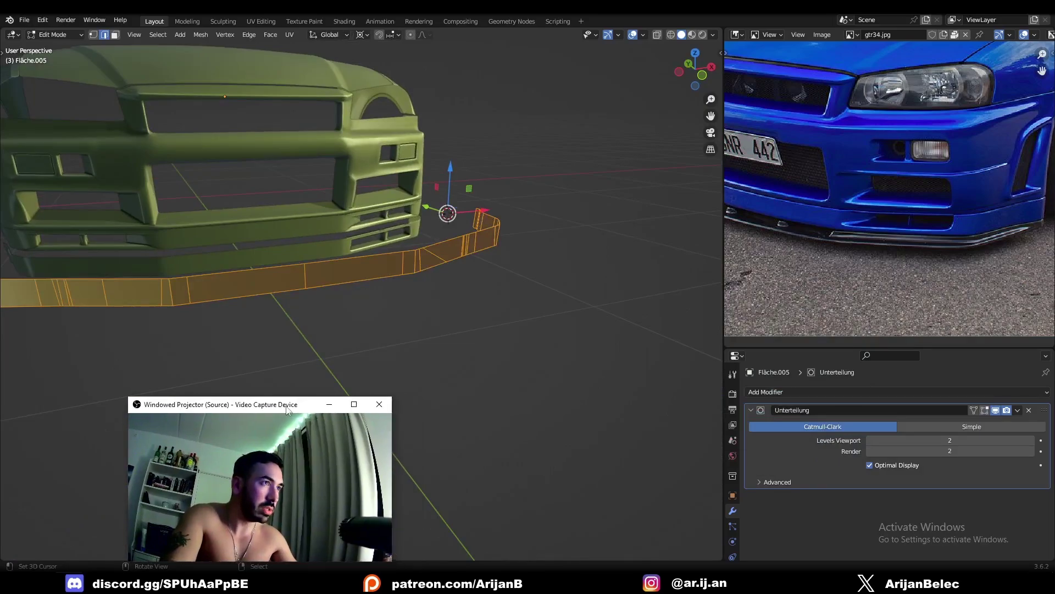
middle_drag(477, 284, 407, 291)
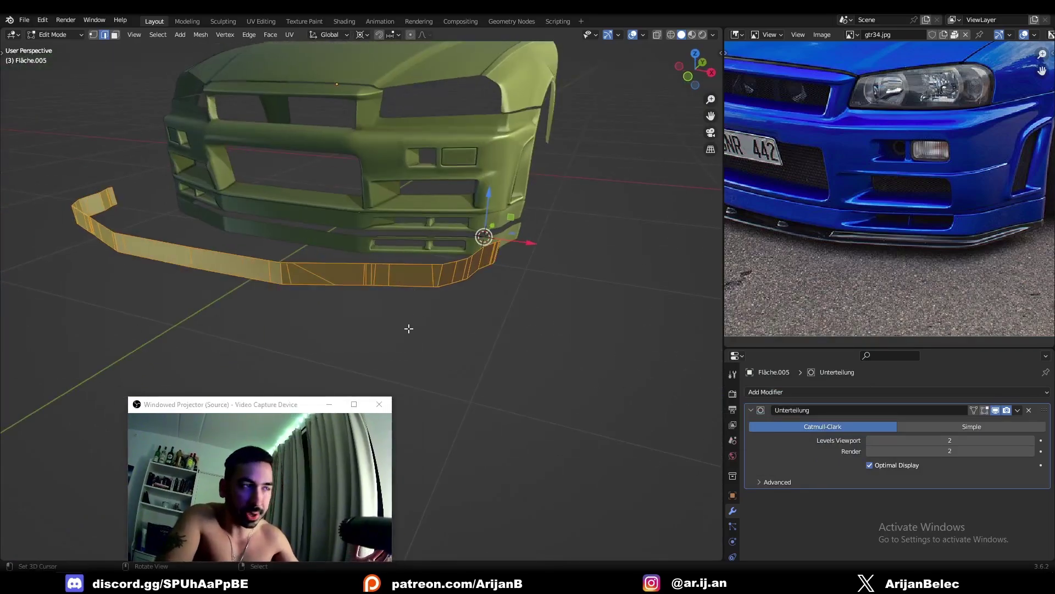
middle_drag(412, 330, 334, 271)
key(Tab)
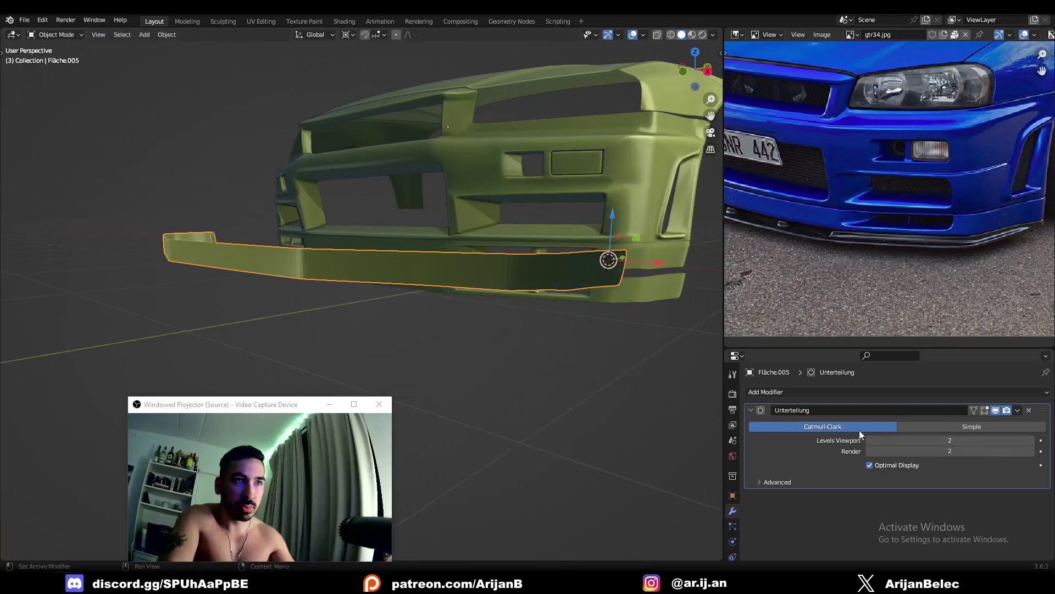
key(Tab)
middle_drag(388, 306, 490, 257)
key(Tab)
click(497, 260)
key(Tab)
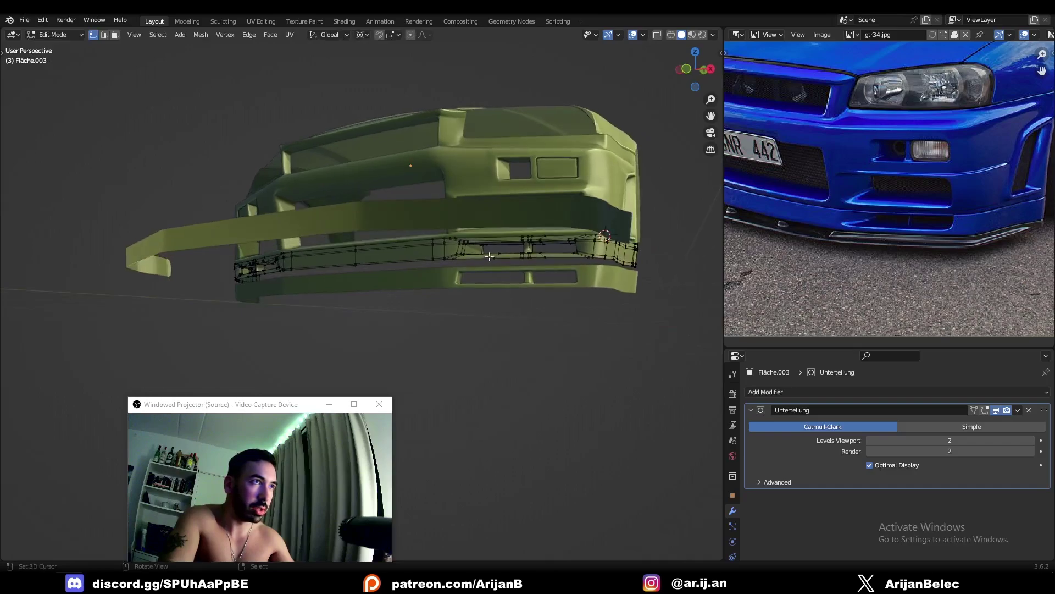
key(Tab)
Slide a vertex along the new strip's lower edge on the front section to reposition its slanted edge.
right_click(462, 224)
key(Tab)
middle_drag(463, 225, 455, 234)
right_click(446, 264)
key(g)
key(g)
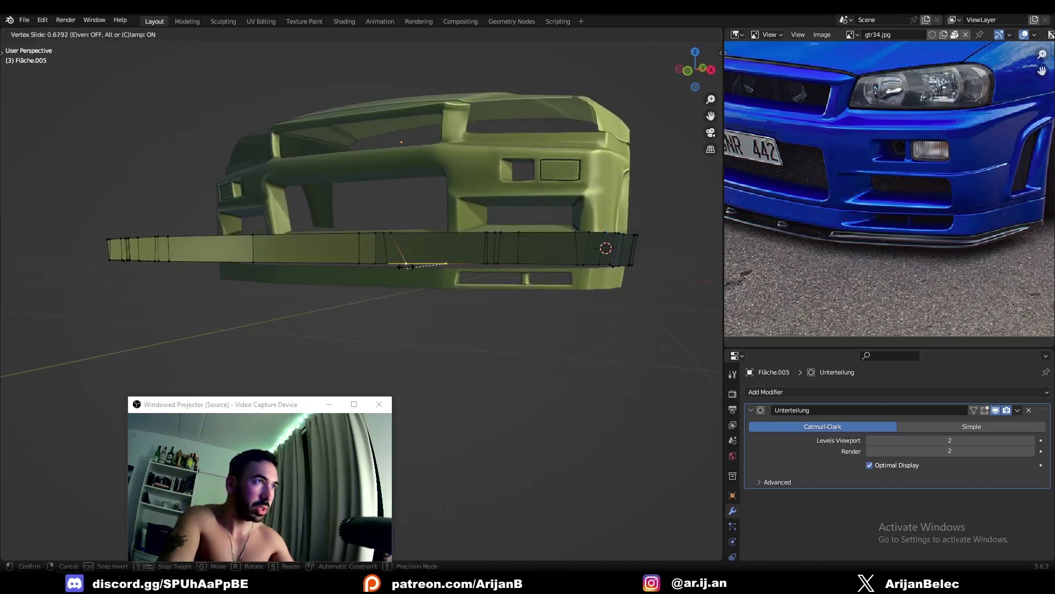
click(395, 267)
middle_drag(394, 267, 365, 290)
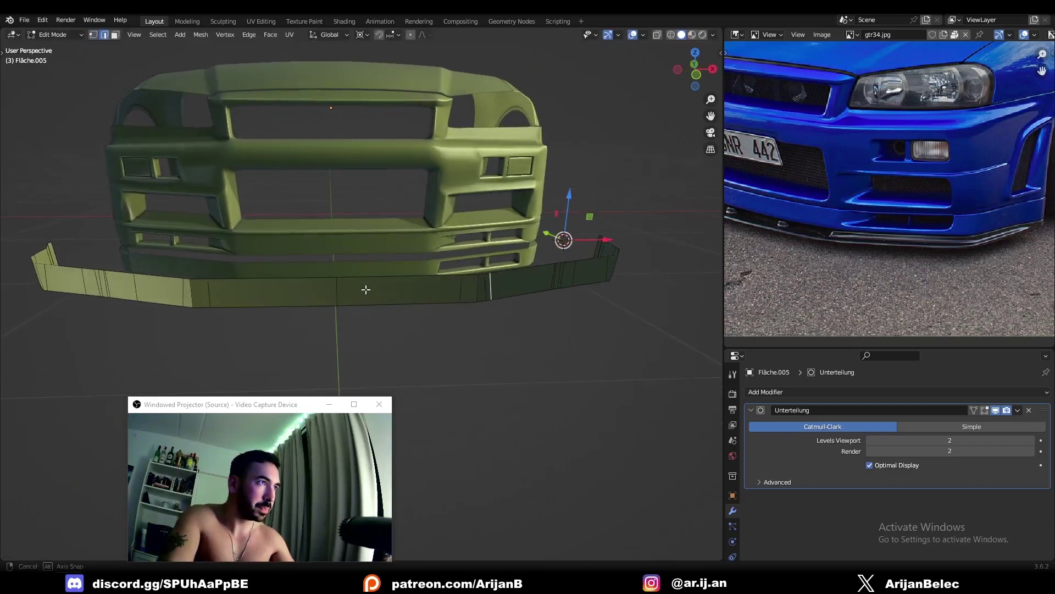
Add a loop cut next to the strip's front bend and slide it toward the bend.
middle_drag(449, 300, 335, 204)
scroll(439, 302, up, 5)
click(325, 200)
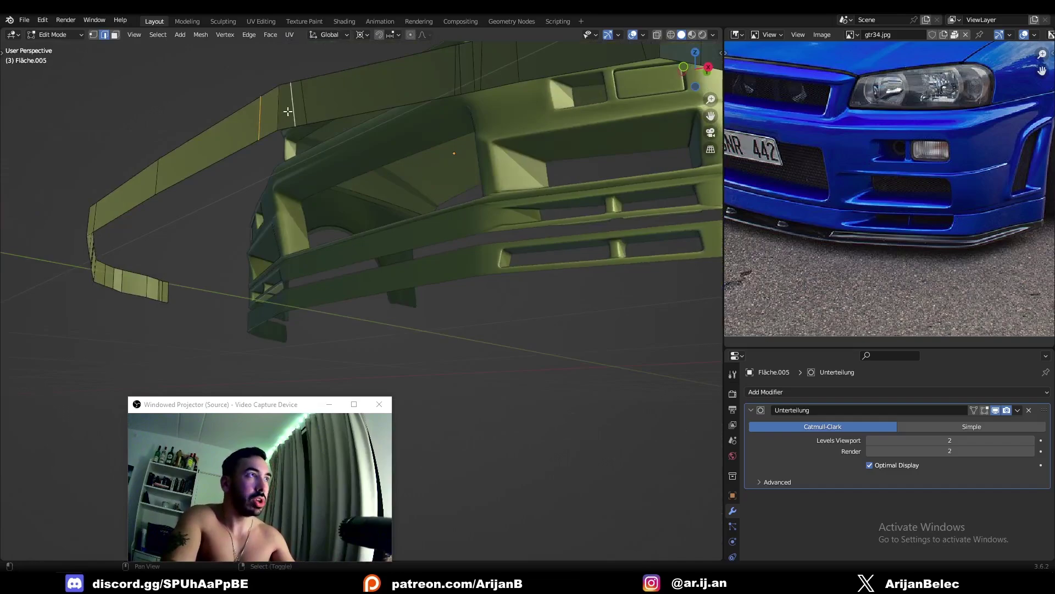
middle_drag(288, 111, 330, 201)
key(Tab)
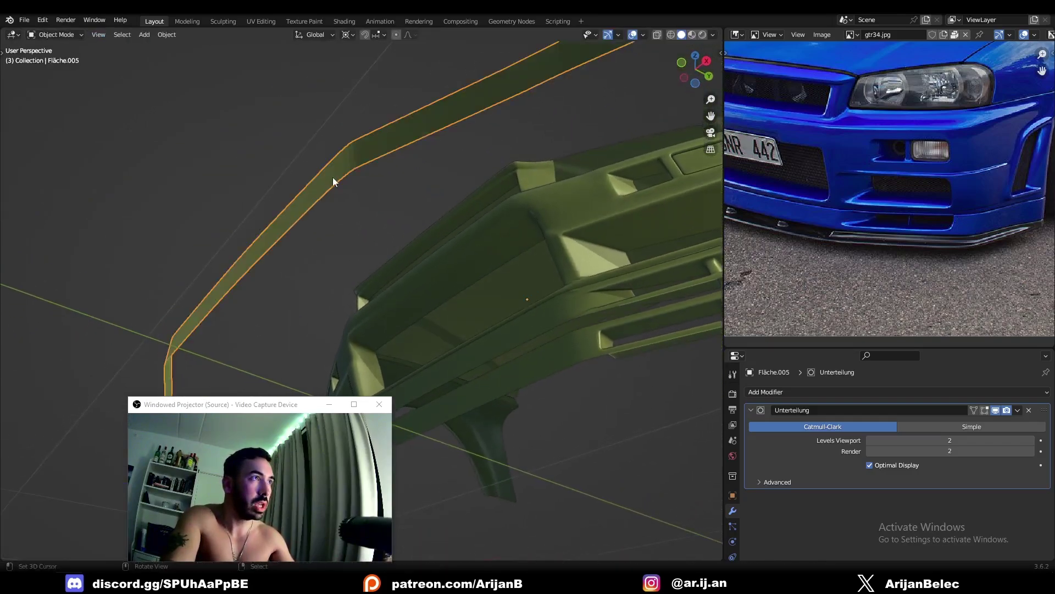
key(Tab)
key(ctrl+r)
click(330, 188)
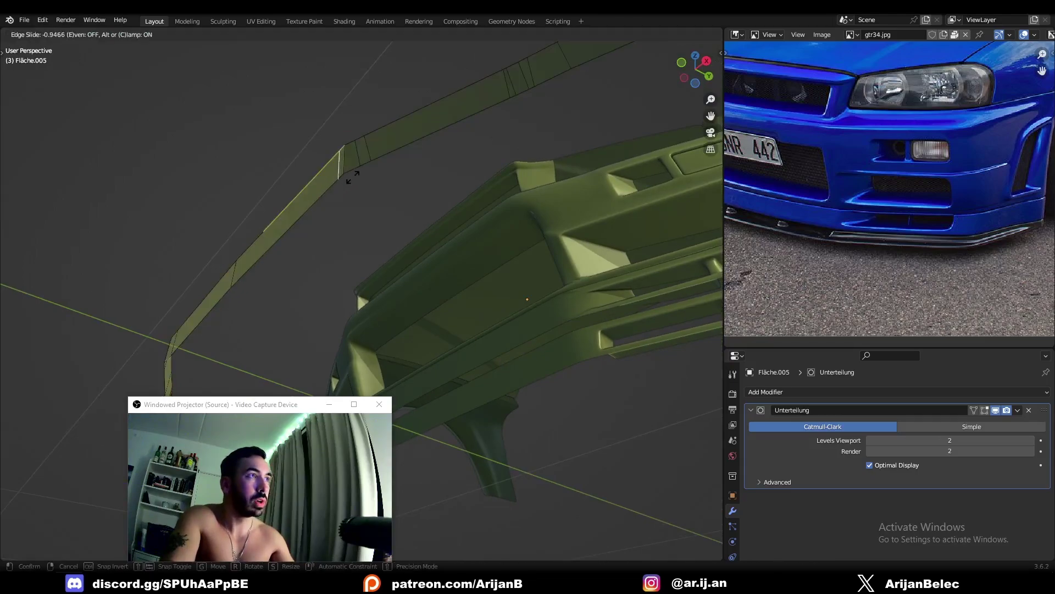
click(352, 177)
Compare the strip's smoothed shape around the front bend with its editable edge layout.
key(Tab)
key(Tab)
key(Tab)
key(Tab)
key(Tab)
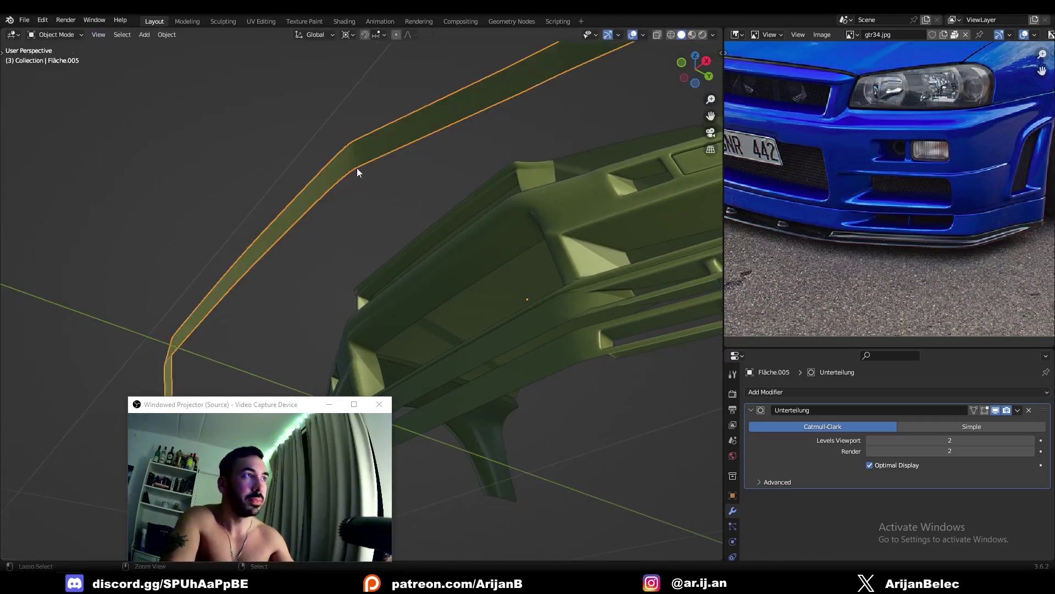
key(Tab)
key(Tab)
key(Tab)
middle_drag(366, 149, 355, 243)
scroll(347, 233, up, 2)
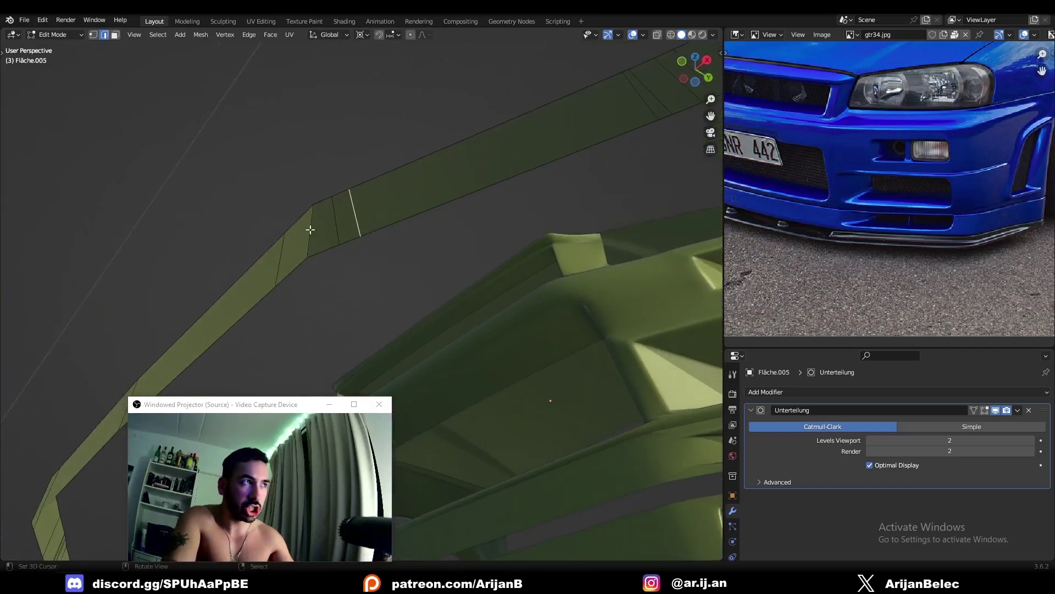
Dissolve the extra edge beside the strip's front bend.
shift+middle_drag(332, 228, 354, 186)
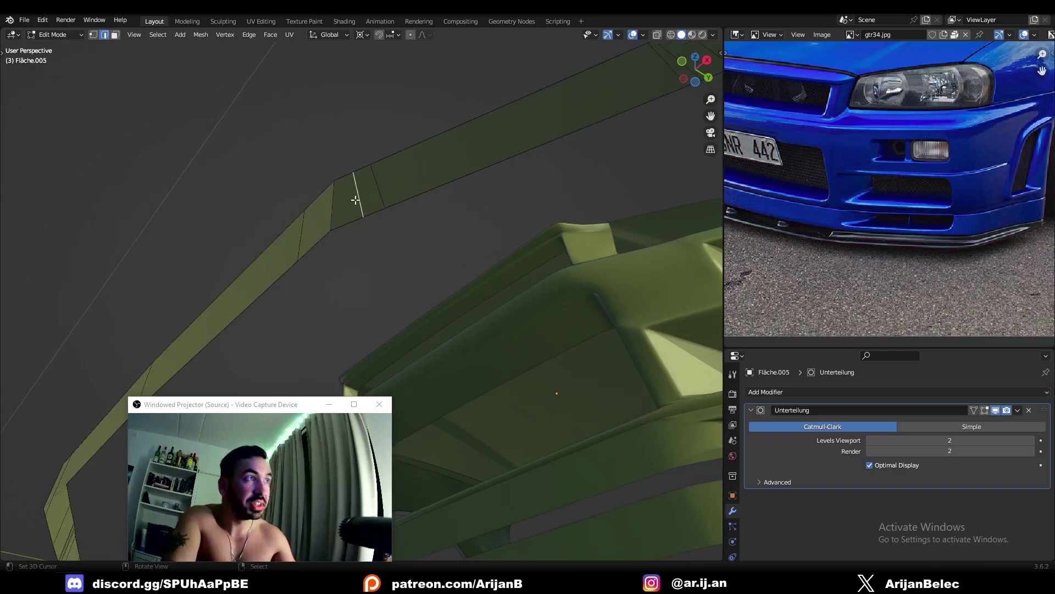
click(381, 187)
key(x)
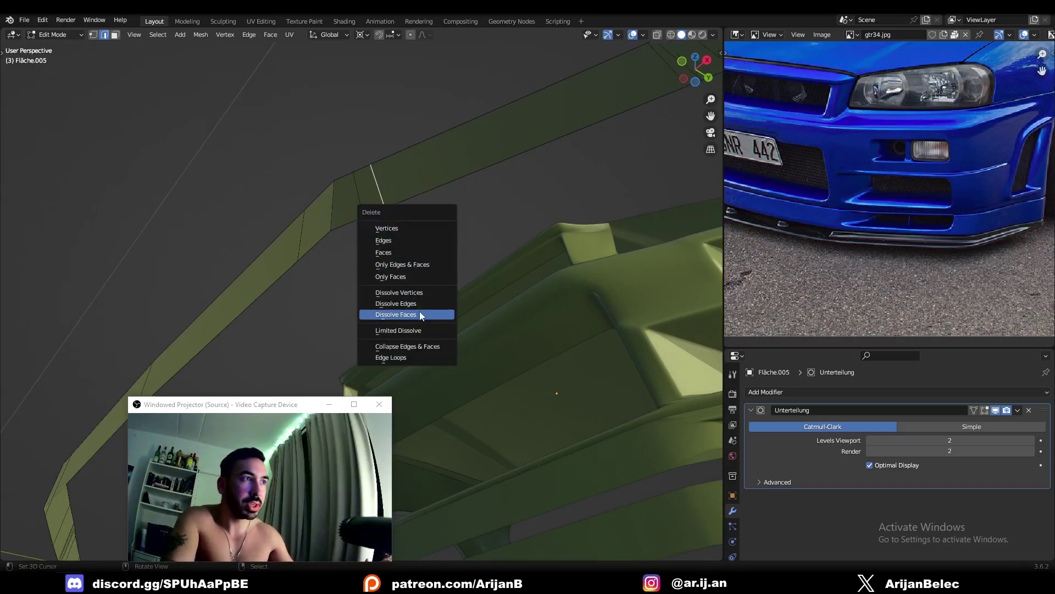
click(416, 302)
Circle-select the closely spaced edges in the middle of the strip's long front segment and dissolve them.
scroll(515, 254, down, 5)
middle_drag(516, 254, 422, 226)
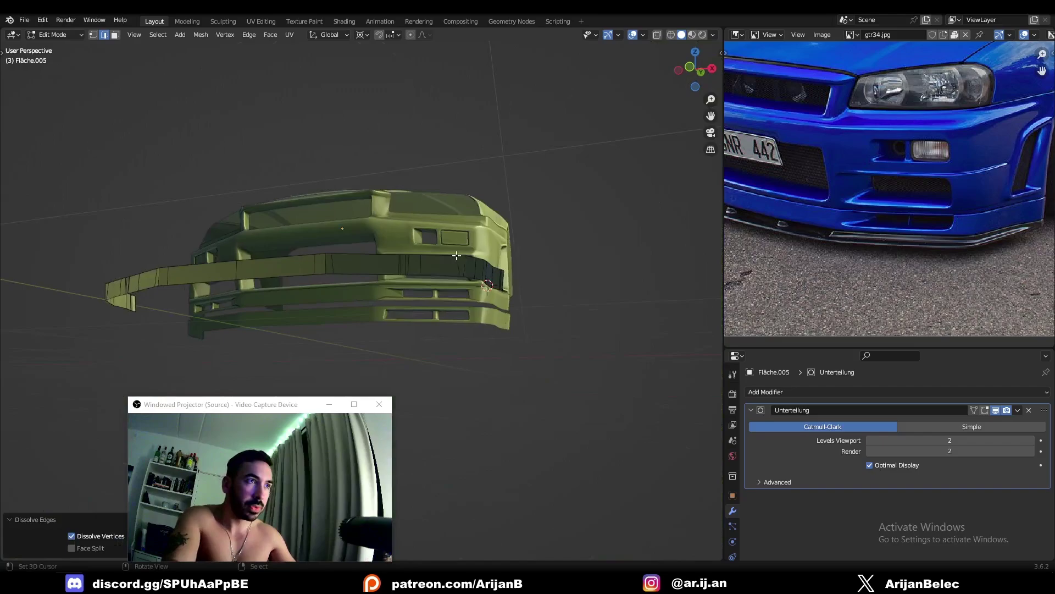
scroll(456, 255, up, 3)
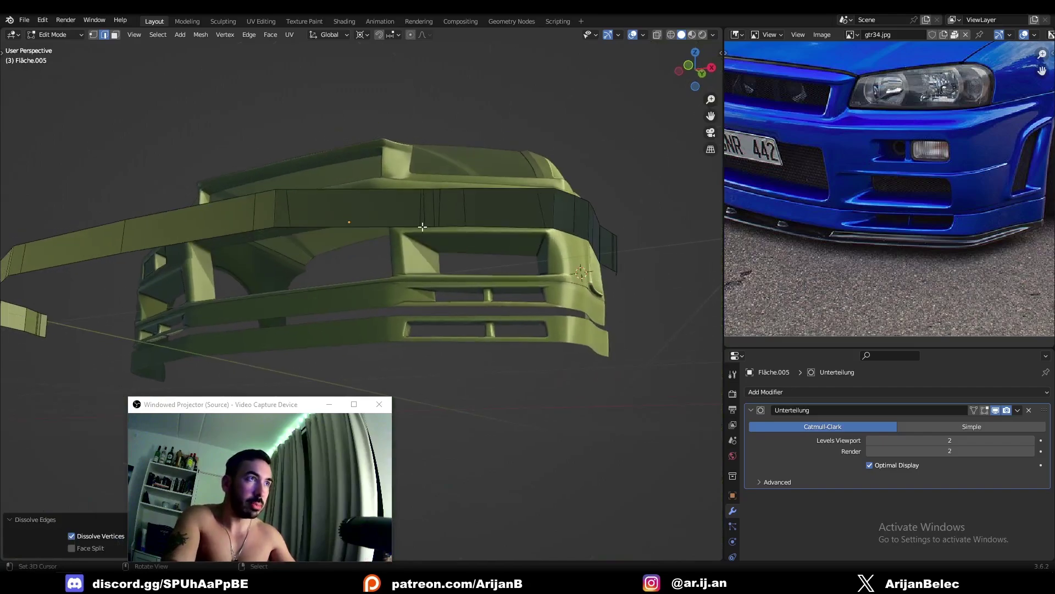
right_click(421, 212)
key(alt+a)
key(c)
drag(414, 212, 465, 209)
right_click(465, 209)
middle_drag(465, 208, 374, 226)
key(x)
click(414, 209)
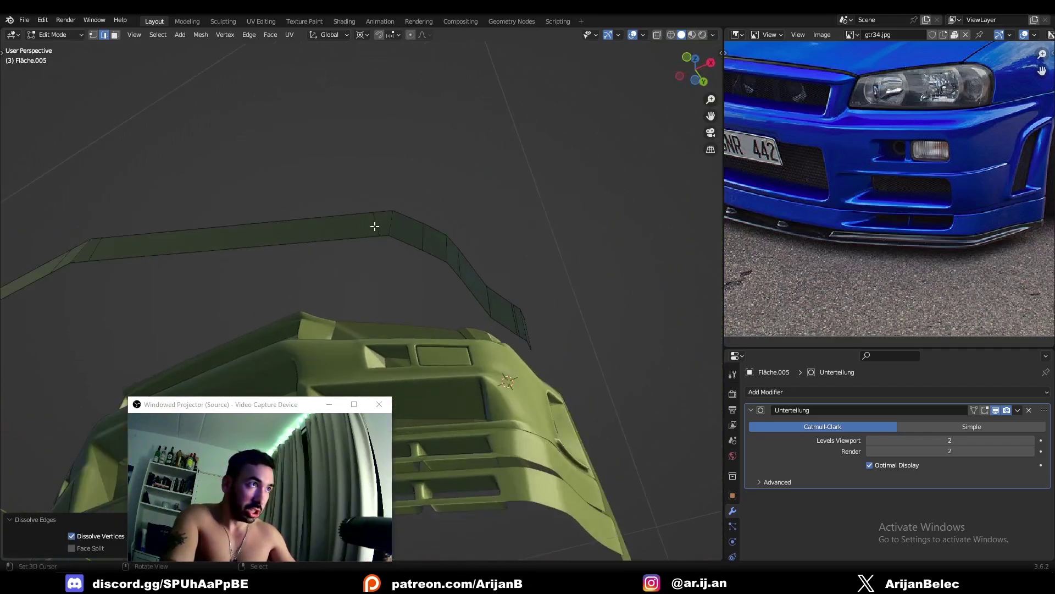
Slide the closely spaced edge near the strip's side end onto its neighbour and merge all vertices by distance.
middle_drag(451, 270, 275, 399)
right_click(406, 297)
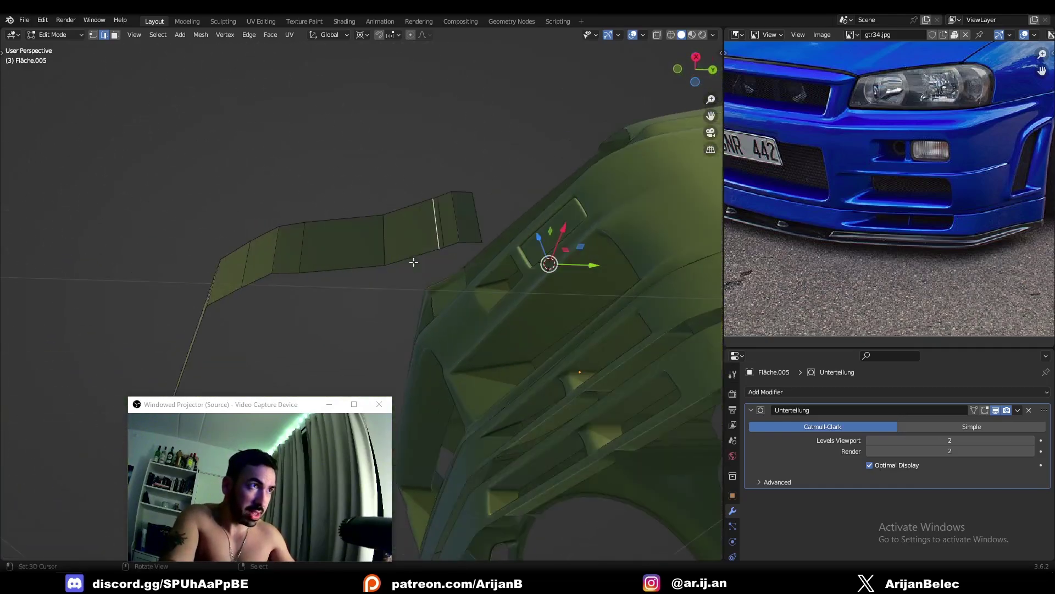
scroll(433, 190, up, 1)
key(g)
key(g)
click(488, 245)
key(a)
key(m)
key(b)
scroll(385, 278, down, 3)
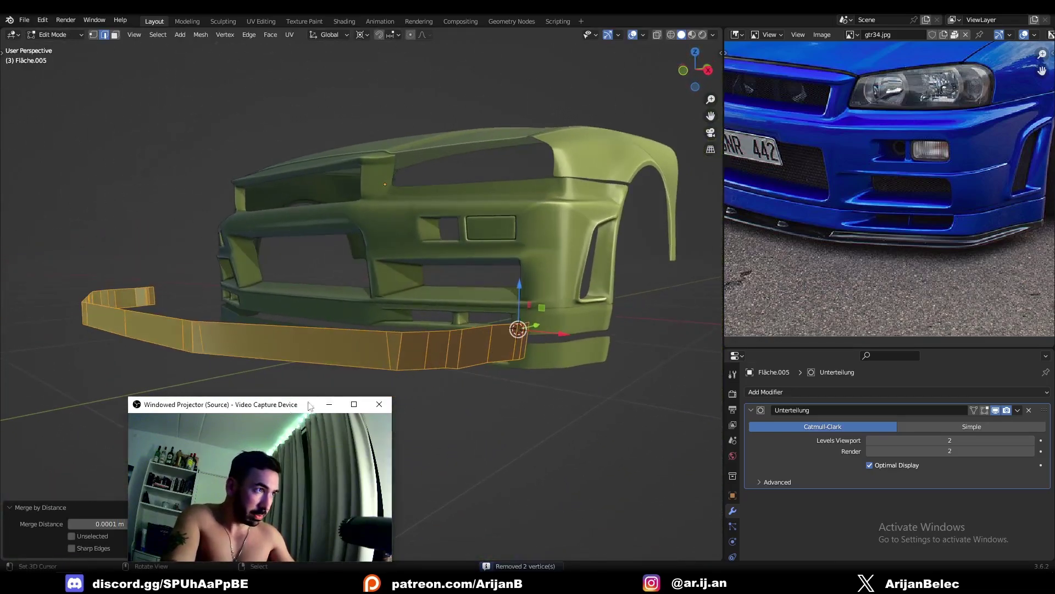
Set the strip's subdivision viewport level to 1 and apply the modifier.
drag(275, 399, 860, 392)
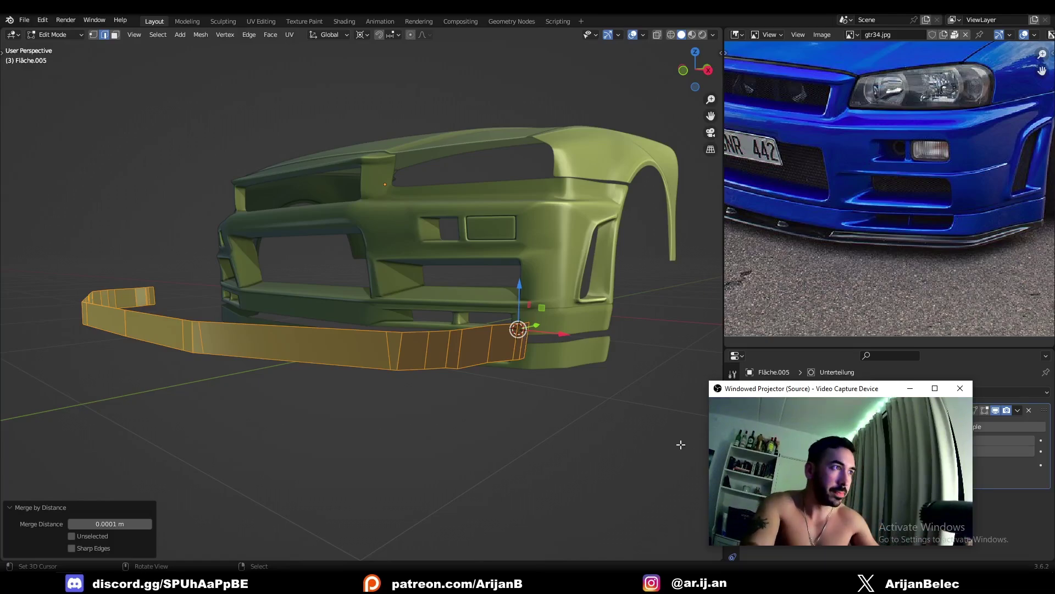
middle_drag(419, 453, 480, 454)
shift+middle_drag(448, 385, 401, 335)
scroll(502, 394, up, 2)
drag(903, 393, 581, 399)
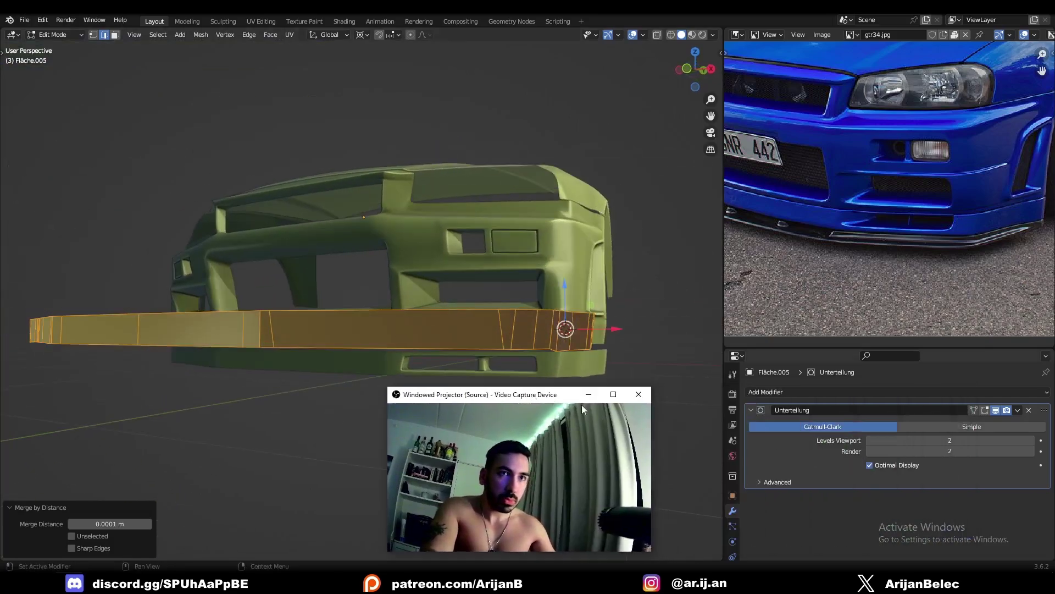
click(870, 440)
mouse_move(584, 335)
middle_down()
mouse_move(597, 338)
mouse_move(586, 342)
middle_up()
key(Tab)
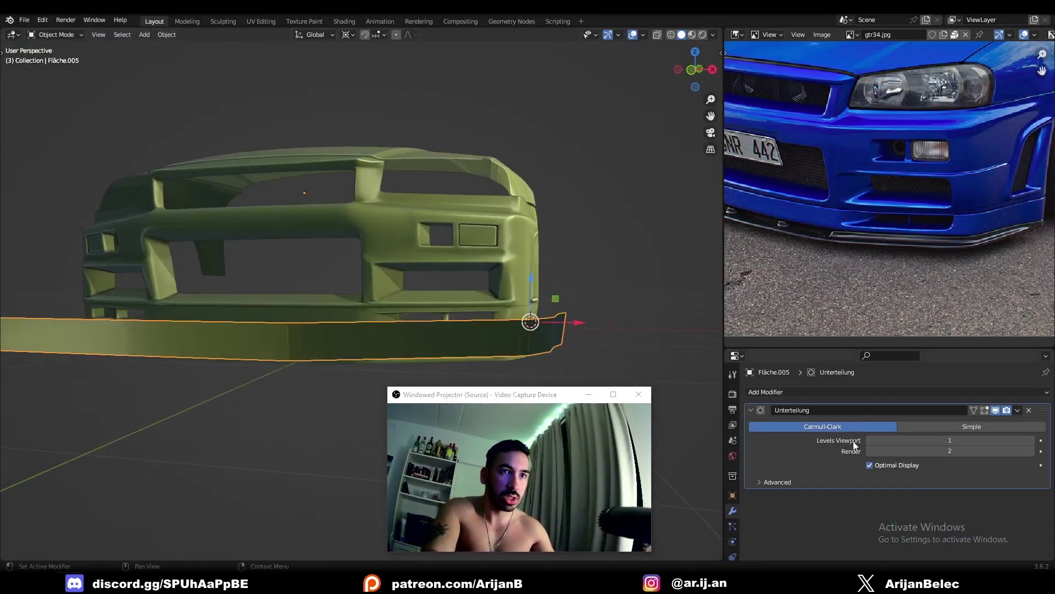
key(ctrl+a)
key(Tab)
Inspect the applied strip's edge spacing around the front bends and side ends.
middle_drag(406, 349, 417, 325)
drag(465, 400, 726, 401)
middle_drag(444, 355, 309, 413)
key(Tab)
key(Tab)
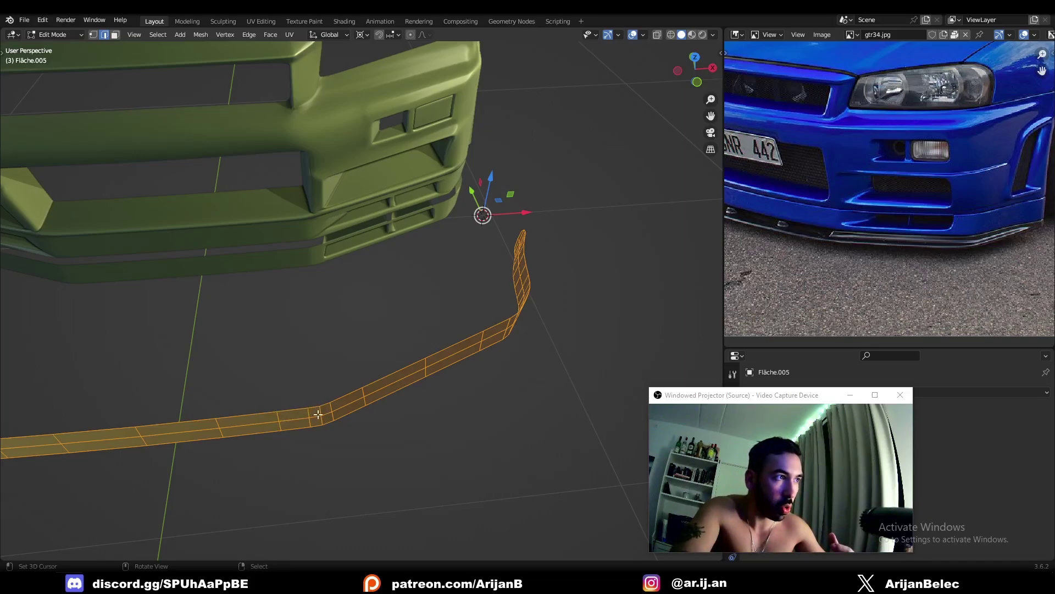
middle_drag(323, 425, 269, 324)
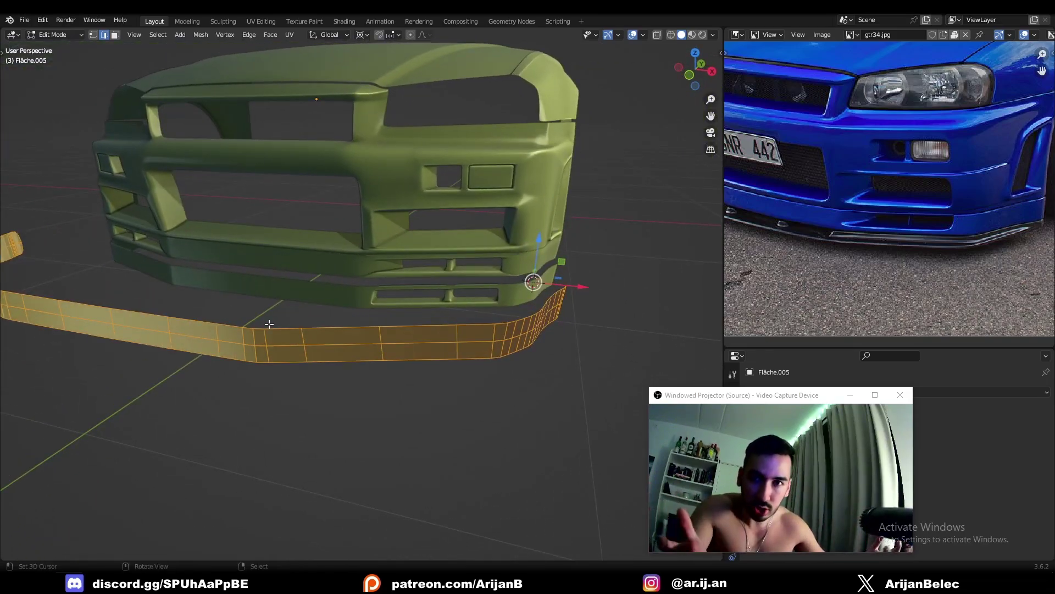
key(Tab)
key(Tab)
drag(694, 394, 480, 387)
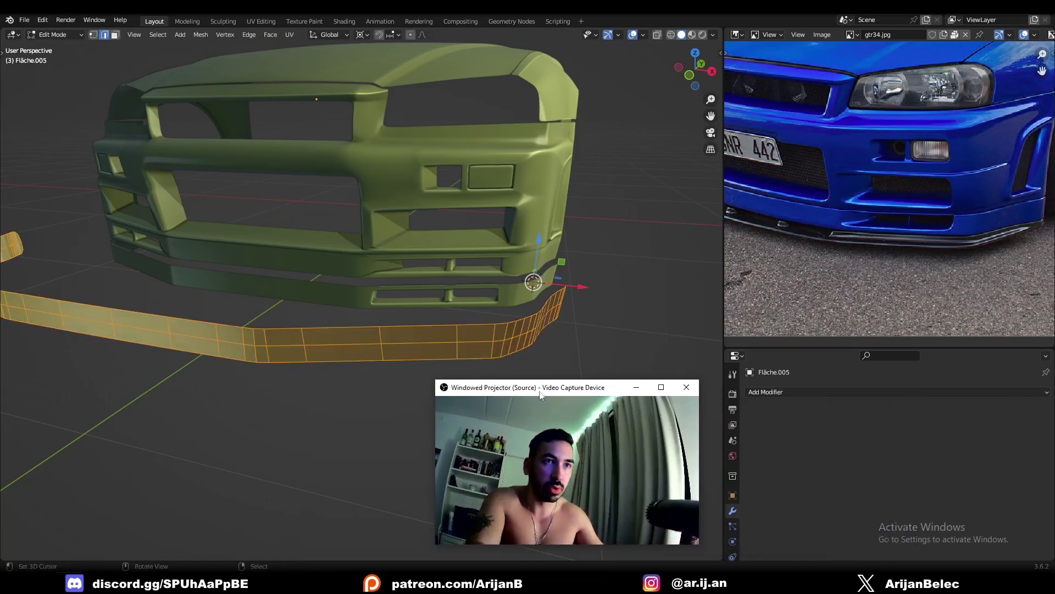
Undo the application of the strip's subdivision modifier.
middle_drag(587, 303, 504, 334)
key(ctrl+z)
key(ctrl+z)
key(ctrl+z)
key(ctrl+z)
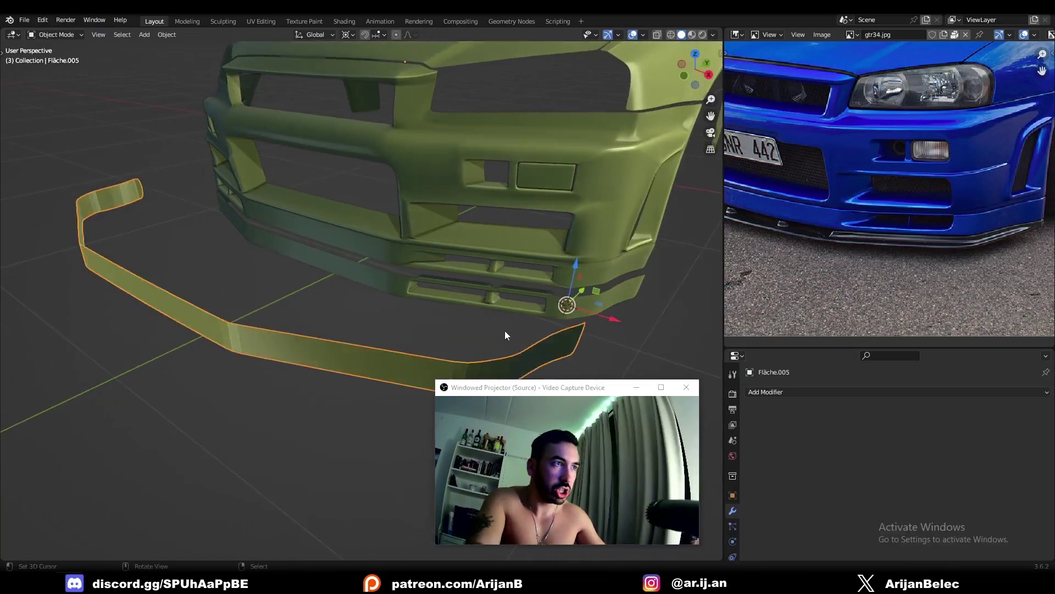
Remove the subdivision modifier from the strip and check its unsmoothed shape.
click(1029, 410)
key(Tab)
middle_drag(347, 365, 352, 309)
middle_drag(260, 290, 216, 309)
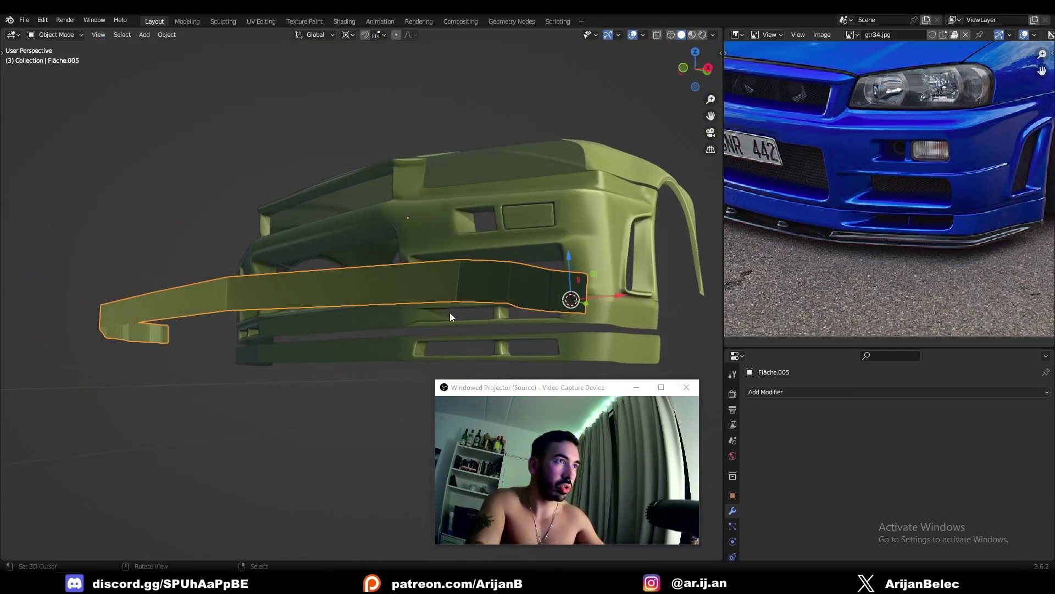
middle_drag(450, 312, 279, 345)
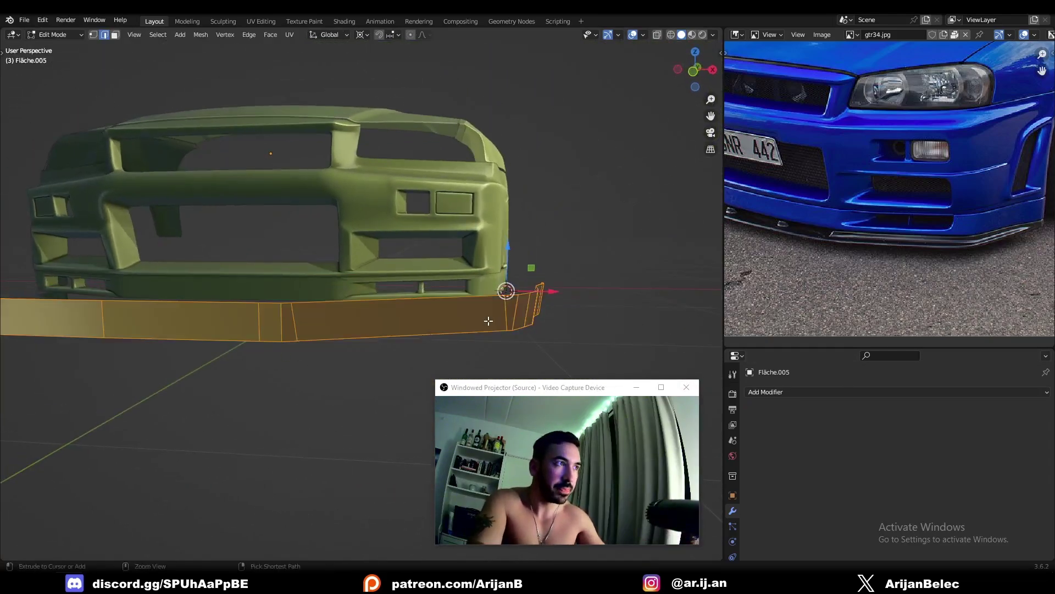
Add a level 1 subdivision modifier to the strip and apply it.
key(ctrl+1)
key(ctrl+a)
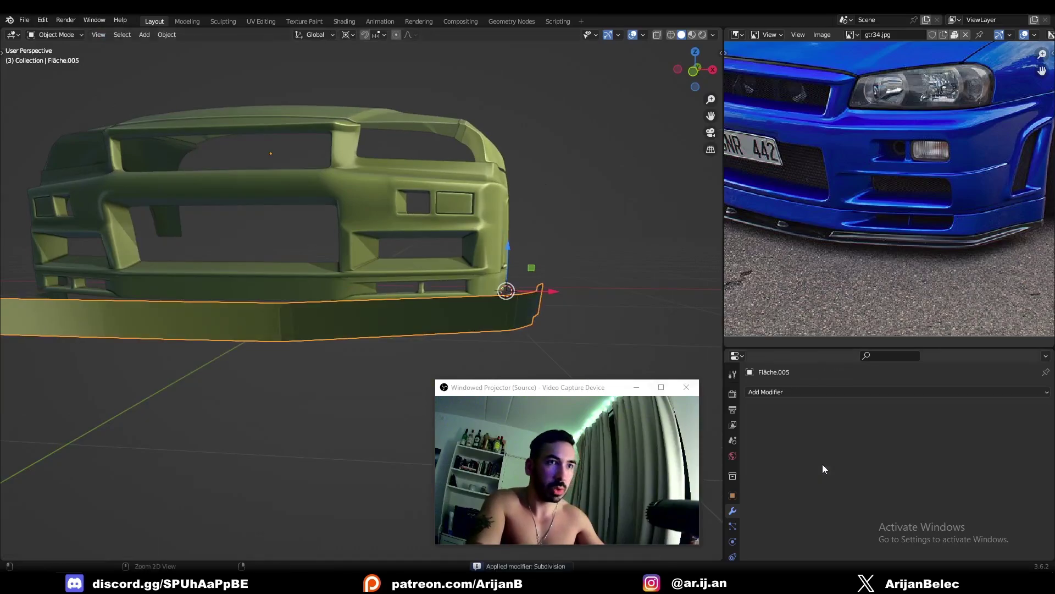
key(Tab)
middle_drag(401, 311, 231, 360)
key(Tab)
key(g)
key(y)
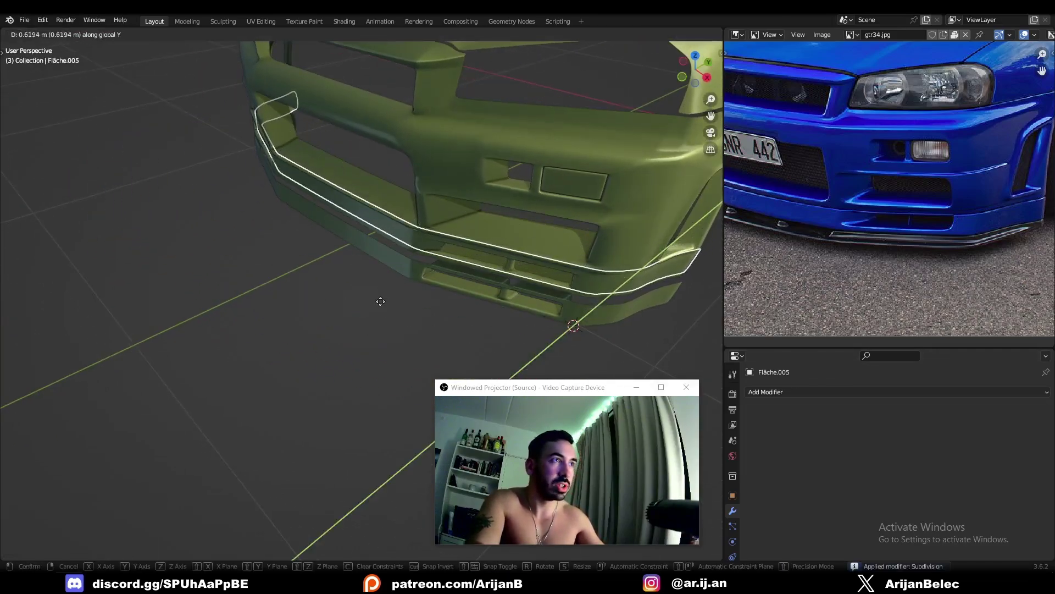
right_click(383, 305)
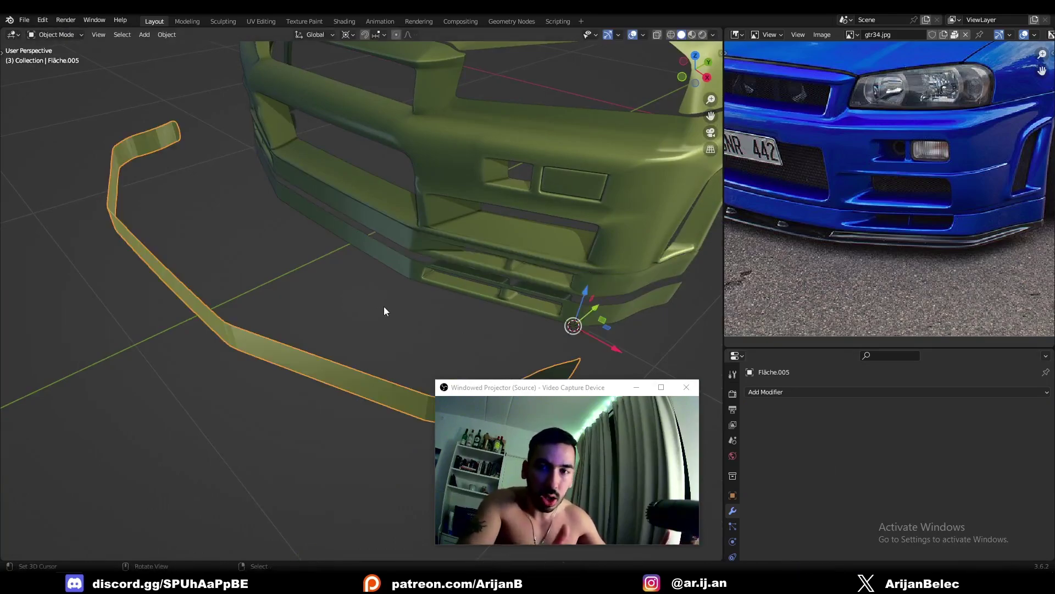
Insert two evenly spaced loop cuts across the wide segment in the middle of the strip's front section.
key(Tab)
middle_drag(384, 308, 354, 305)
key(ctrl+r)
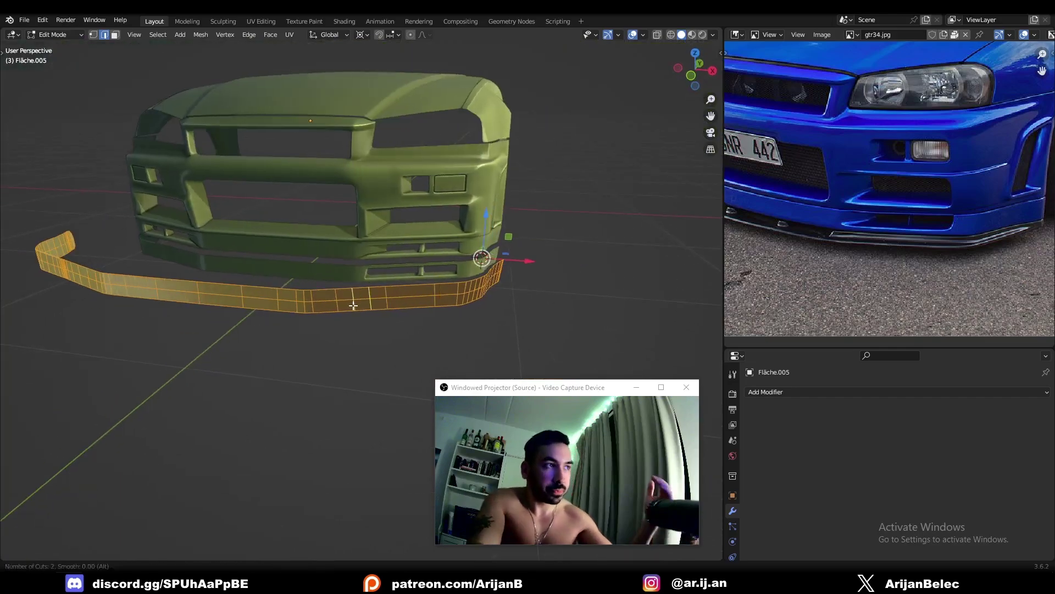
click(354, 305)
right_click(354, 305)
Insert two loop cuts in the next wide segment and one in the segment before the strip's outer curve.
key(ctrl+r)
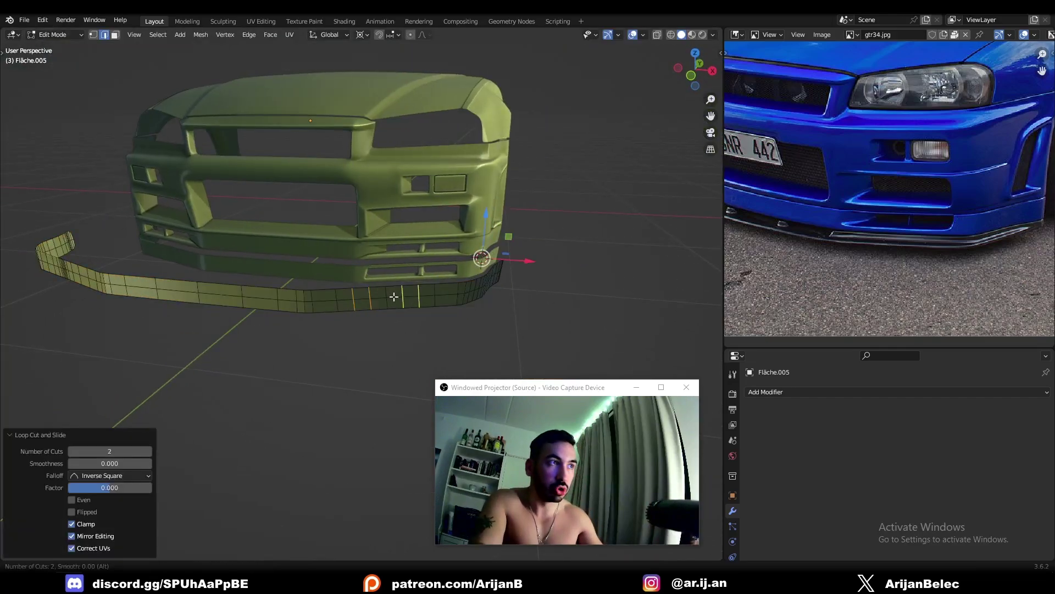
scroll(393, 298, up, 1)
click(393, 299)
right_click(394, 299)
middle_drag(394, 299, 384, 287)
key(ctrl+r)
click(465, 288)
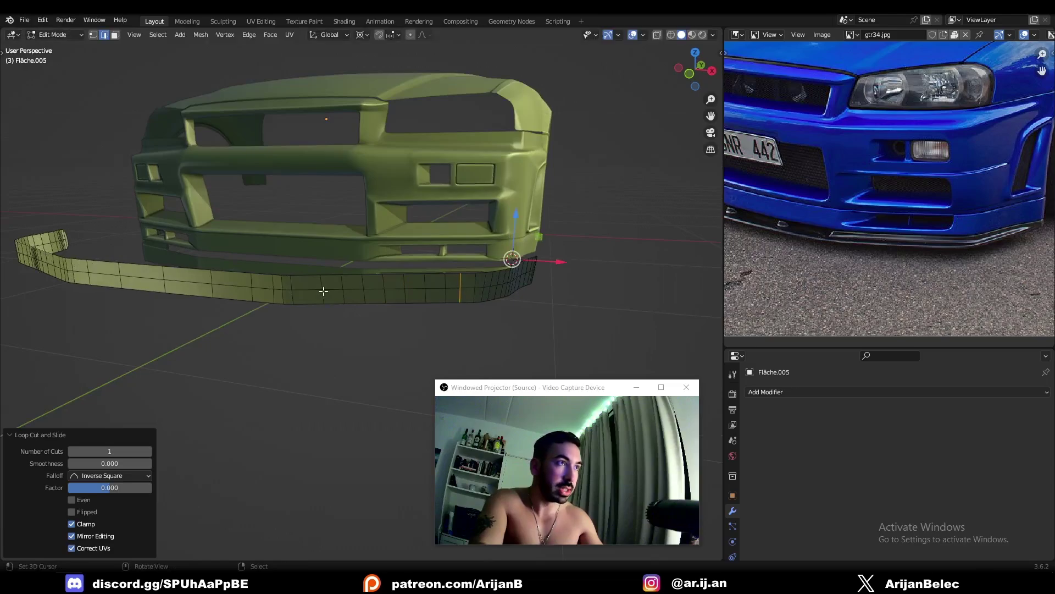
Select individual faces along the front of the strip to compare their widths.
middle_drag(306, 288, 306, 250)
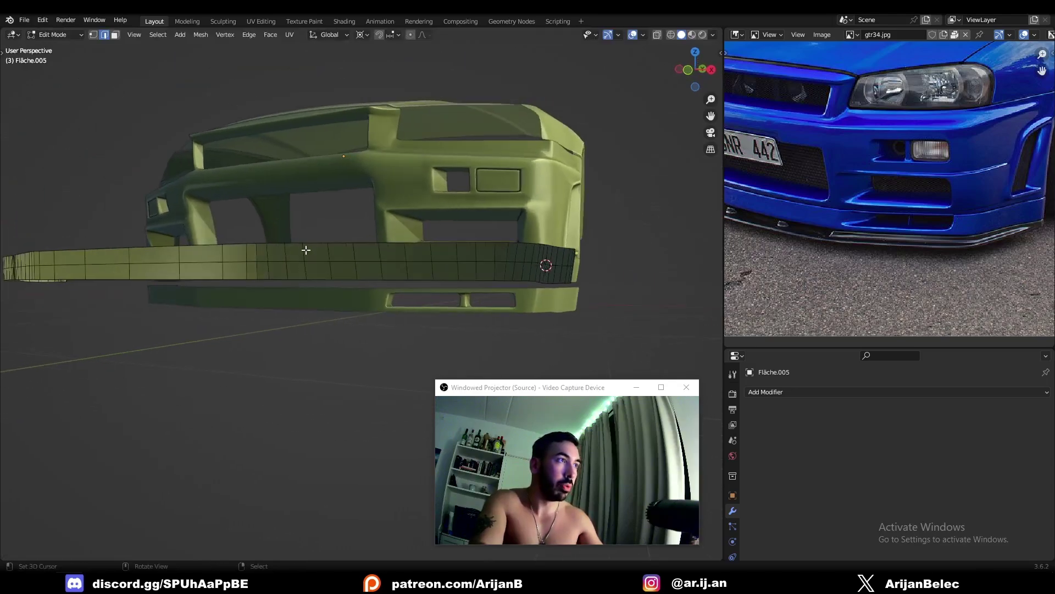
key(3)
right_click(291, 253)
right_click(410, 255)
right_click(465, 252)
middle_drag(466, 253, 473, 273)
right_click(421, 261)
right_click(293, 262)
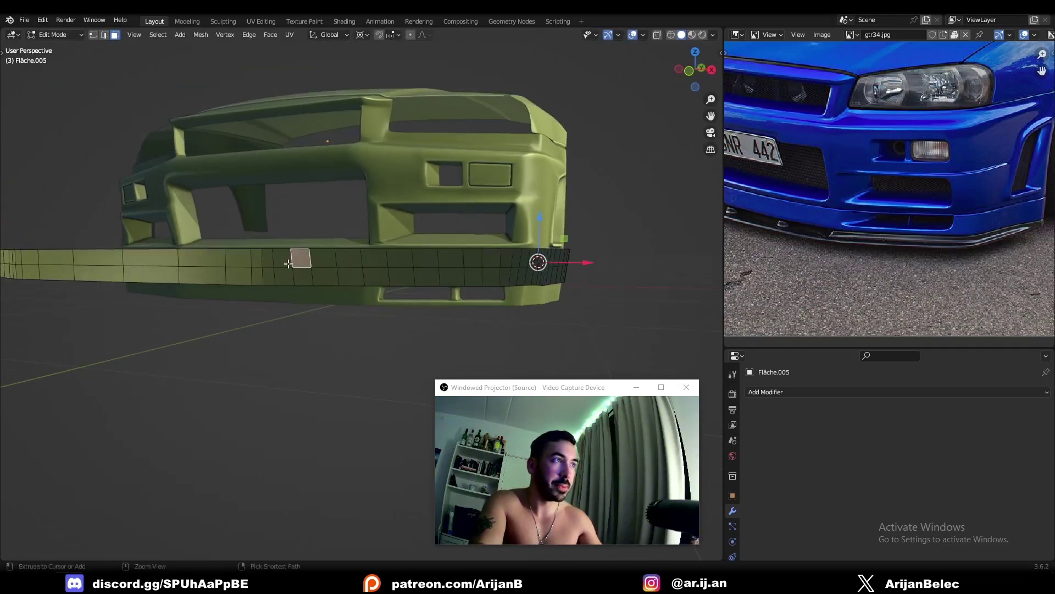
middle_drag(289, 263, 328, 260)
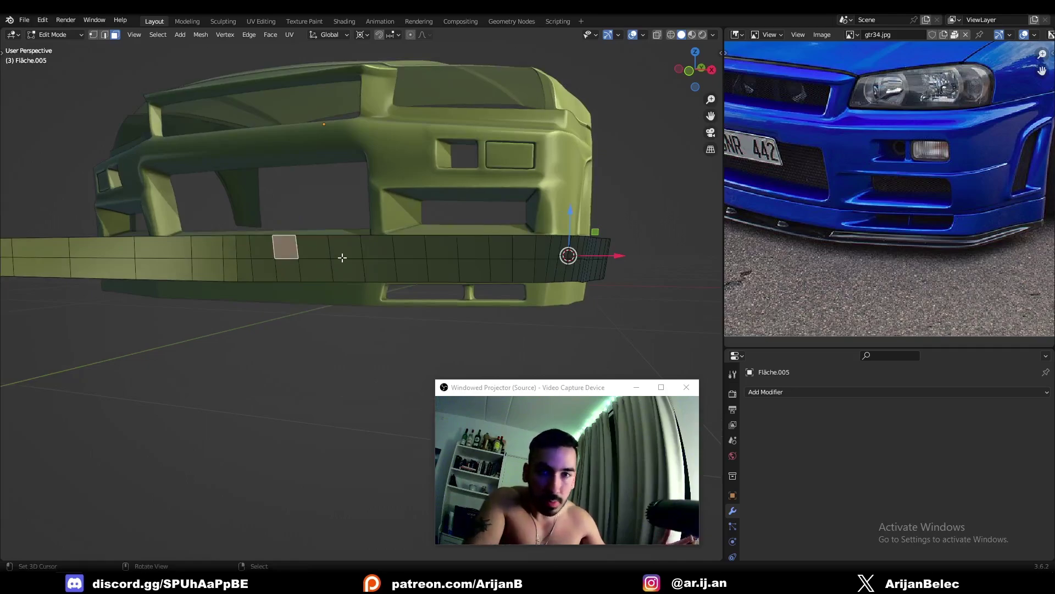
Undo the face selections and the loop cuts made after the first pair.
key(ctrl+z)
key(ctrl+z)
key(ctrl+z)
key(ctrl+z)
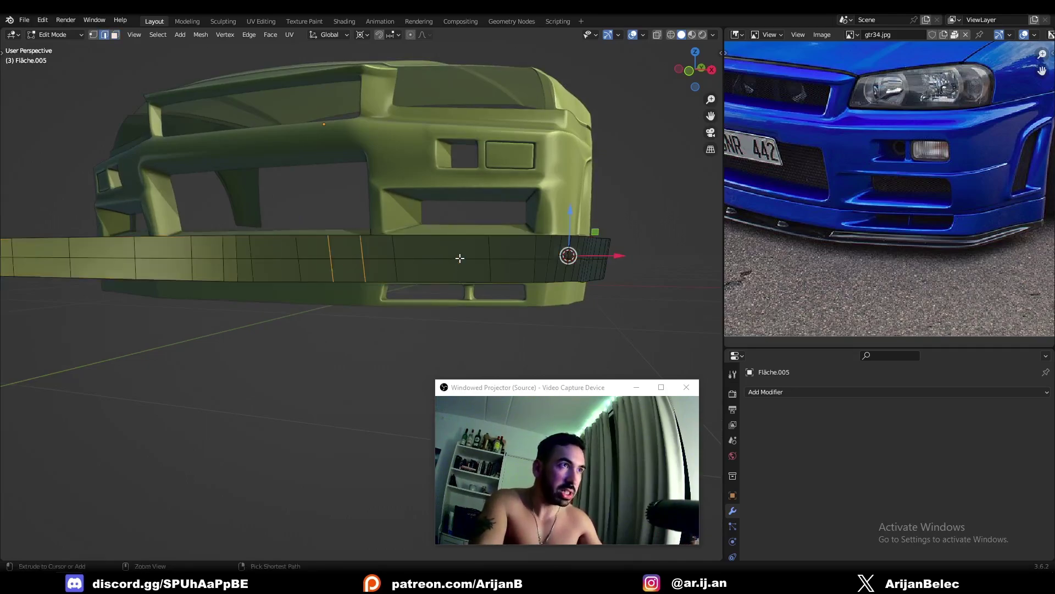
Compare the wide uncut face on the front section with the narrow face at the strip's front bend.
key(3)
click(432, 251)
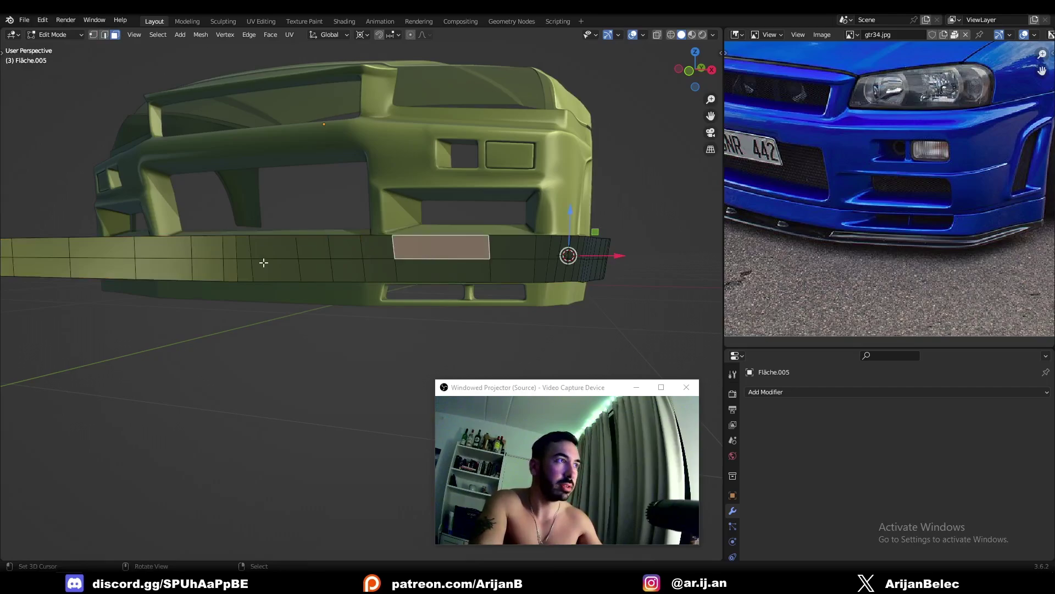
click(229, 246)
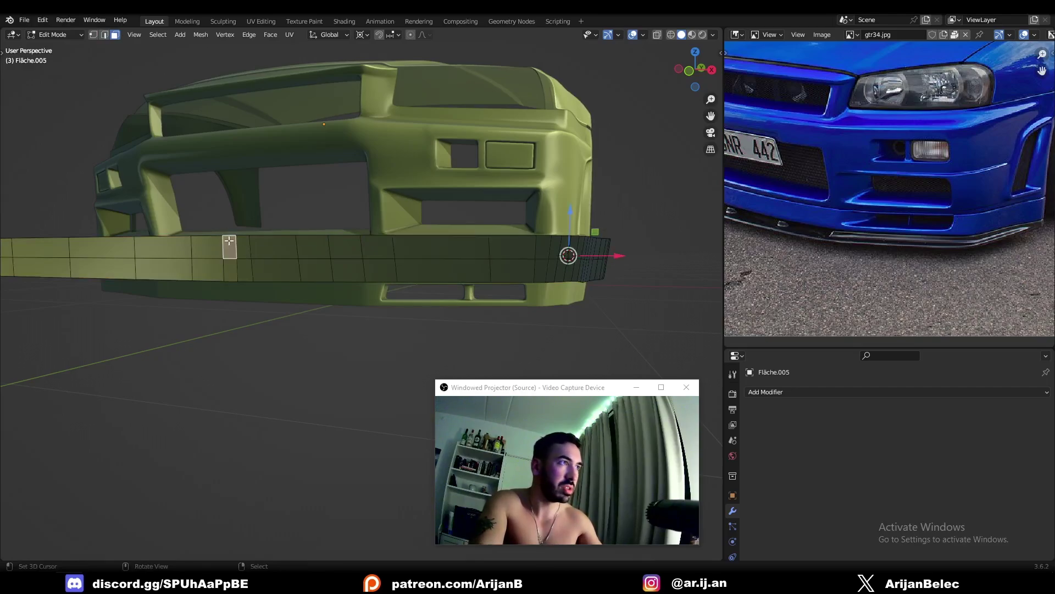
Add one loop cut beside the strip's front bend, two in the wide uncut segment, and one in the segment just outside it.
key(ctrl+r)
double_click(271, 253)
key(ctrl+r)
scroll(400, 239, up, 1)
click(402, 240)
right_click(402, 239)
key(ctrl+r)
click(525, 251)
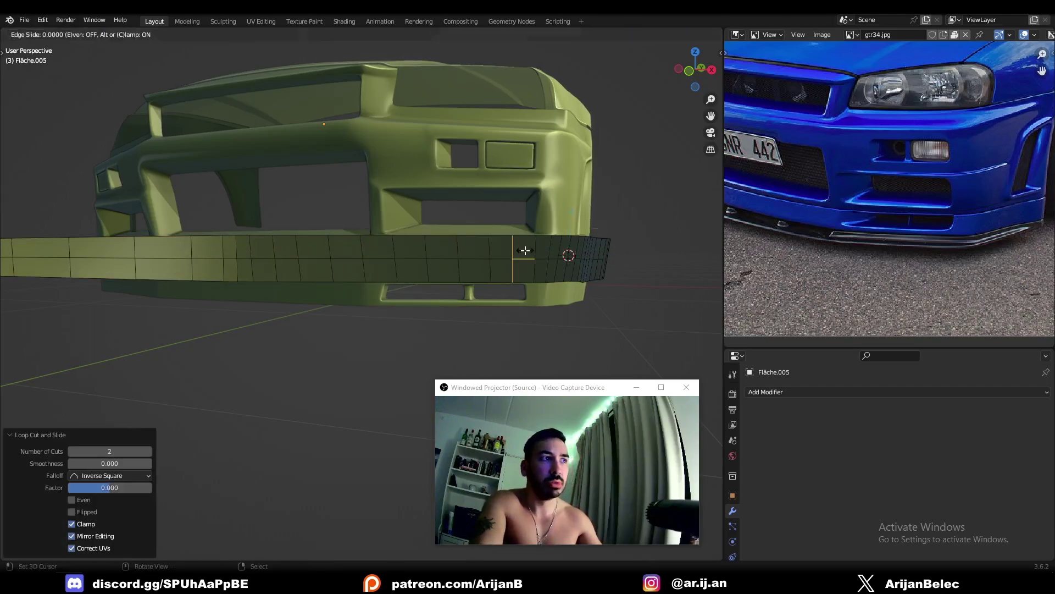
click(525, 250)
Compare the strip's new subdivisions with the bumper's lower vent openings in front wireframe view.
middle_drag(513, 254, 289, 263)
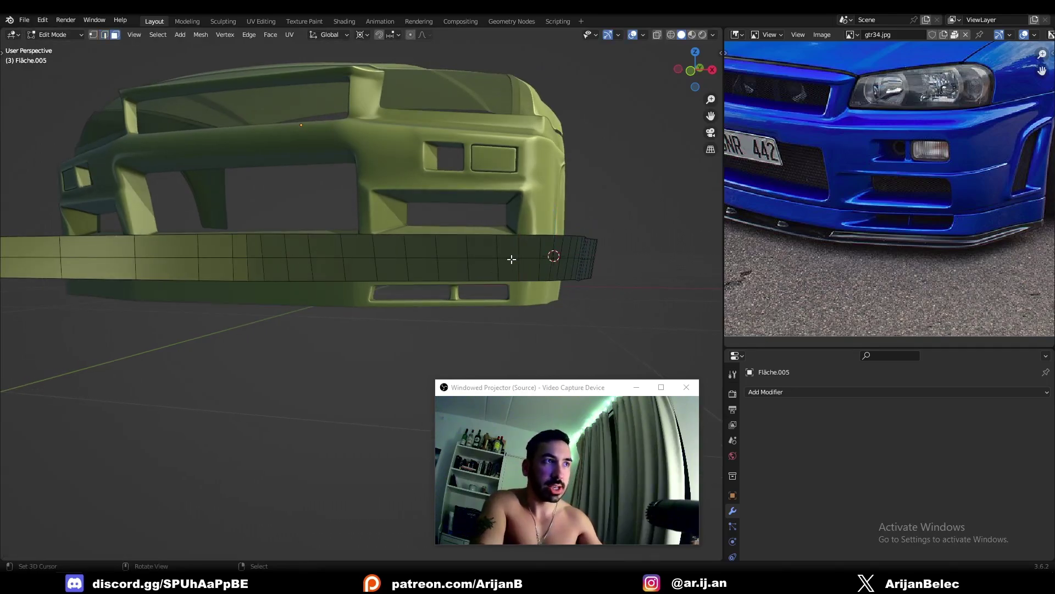
click(292, 254)
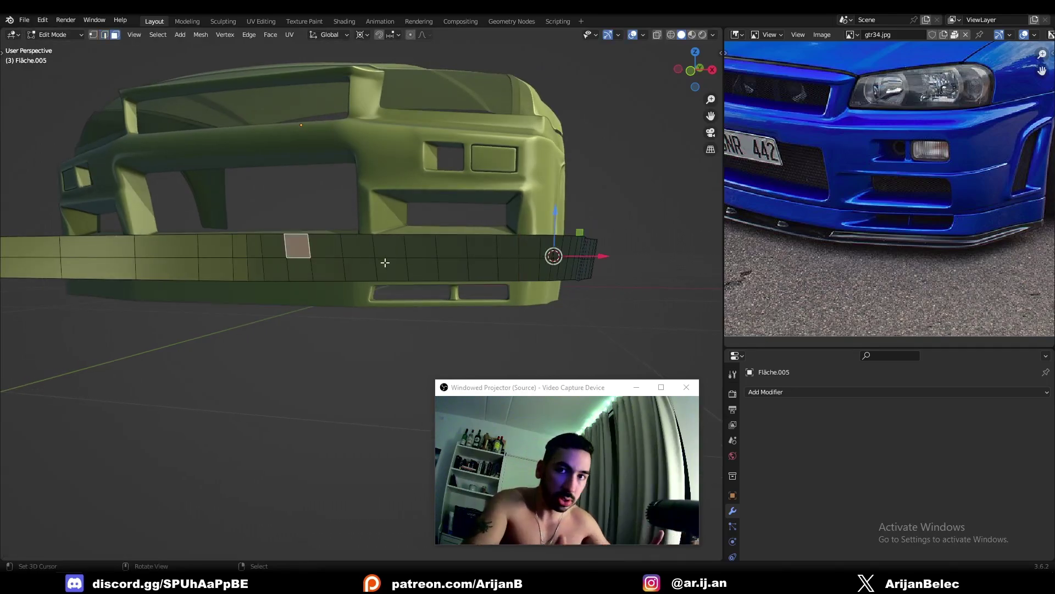
middle_drag(391, 262, 283, 302)
scroll(284, 302, up, 3)
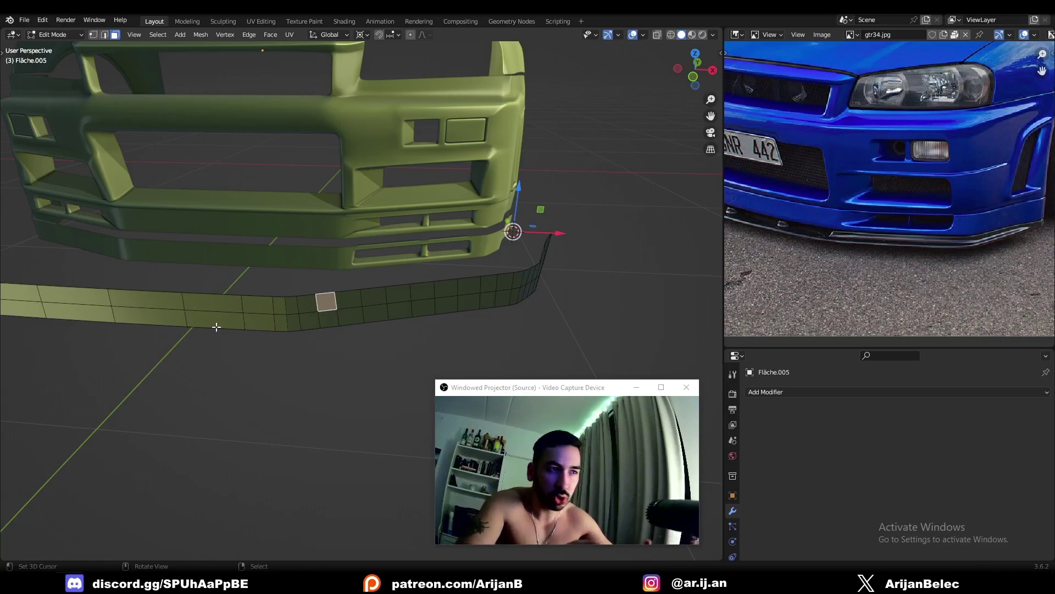
key(KP_1)
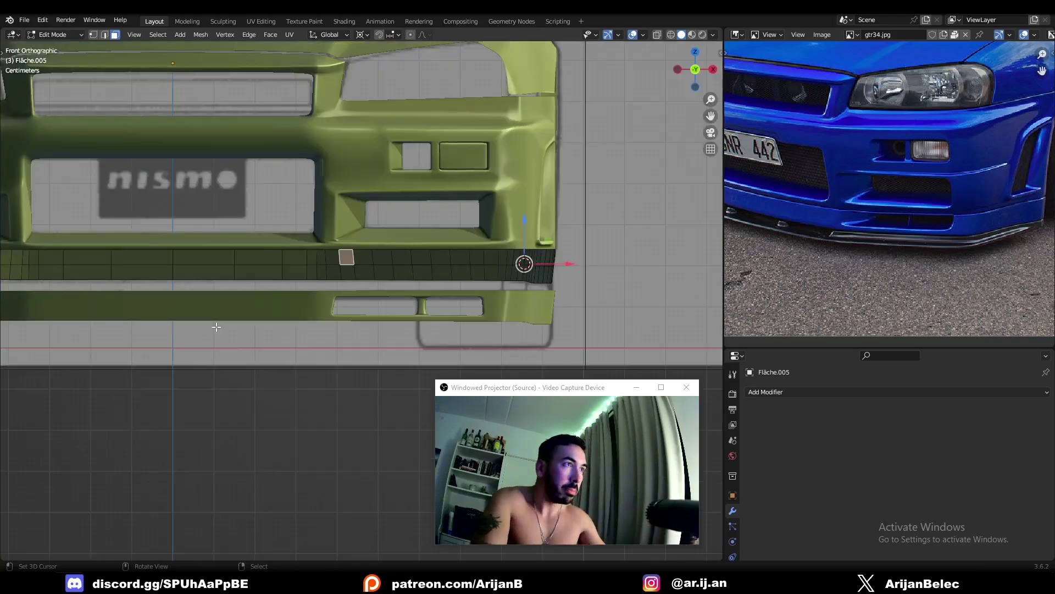
key(shift+z)
key(Tab)
scroll(421, 305, up, 3)
shift+middle_drag(434, 229, 445, 256)
key(shift+z)
key(shift+z)
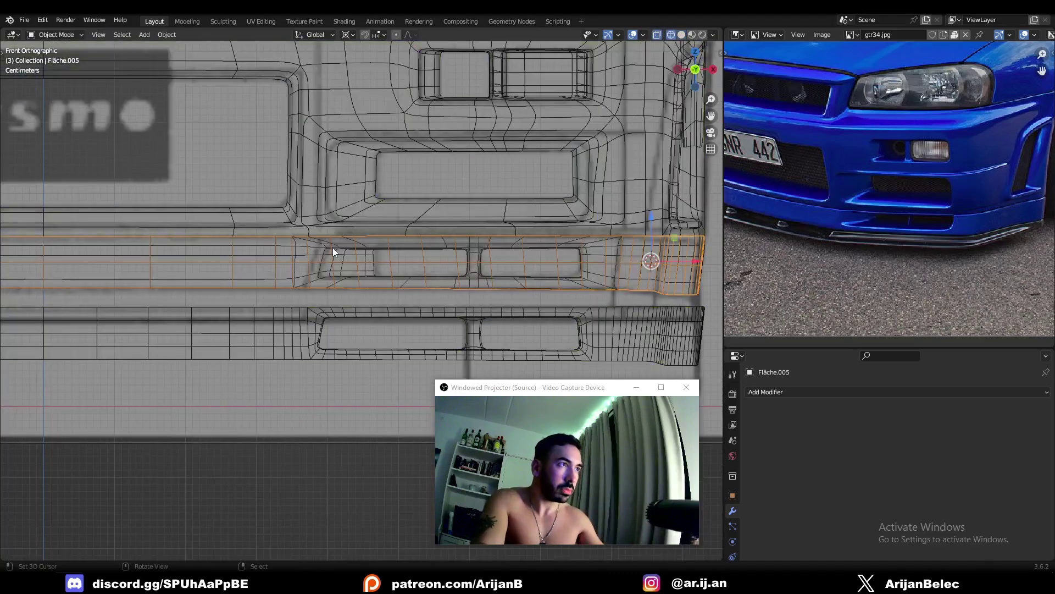
key(shift+z)
mouse_move(379, 258)
middle_down()
mouse_move(408, 269)
mouse_move(371, 256)
middle_up()
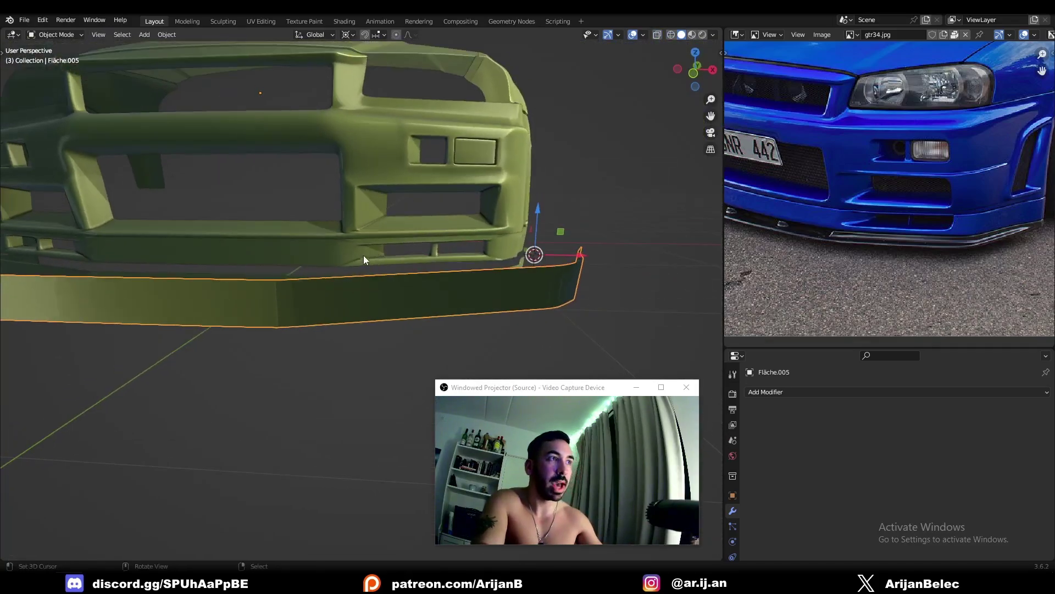
key(KP_1)
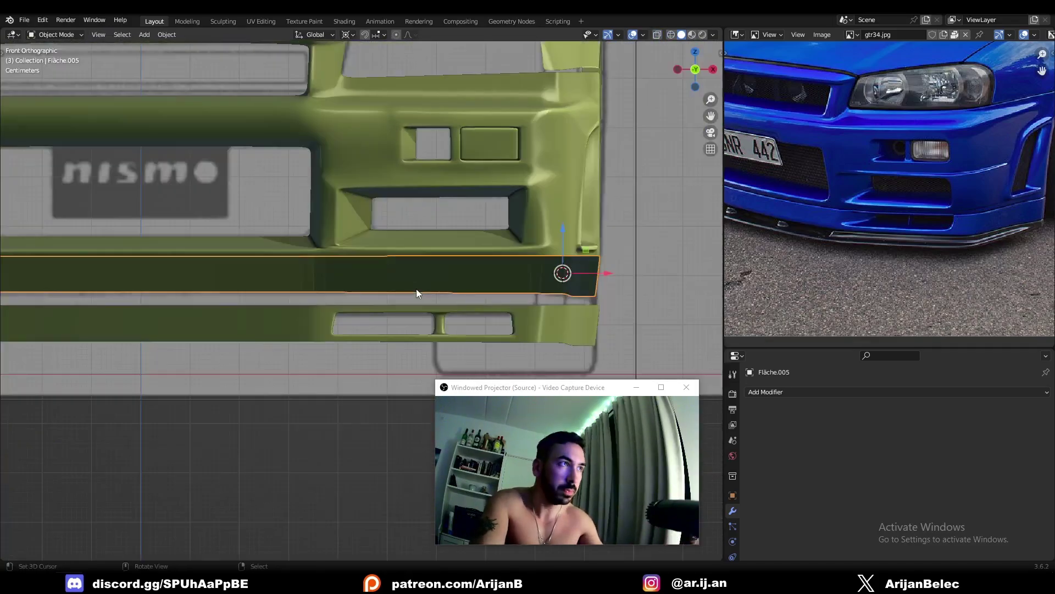
Select the two-row block of strip faces over the lower vent openings and check its extent against the wireframe.
key(Tab)
key(alt+z)
right_click(319, 238)
key(shift+z)
key(shift+z)
shift+middle_drag(337, 248, 285, 241)
key(alt+z)
key(alt+z)
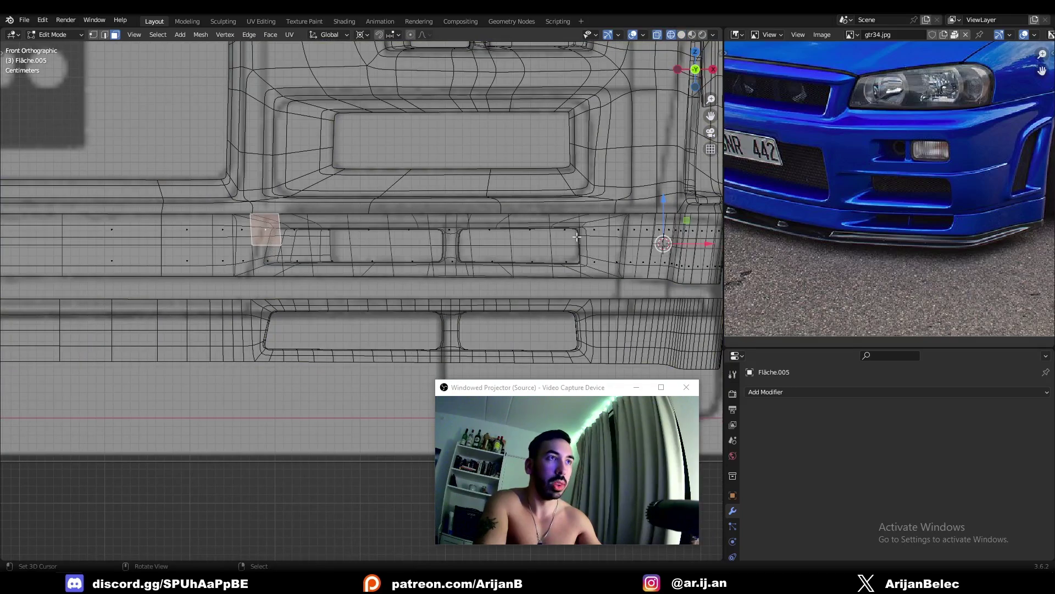
scroll(859, 242, up, 3)
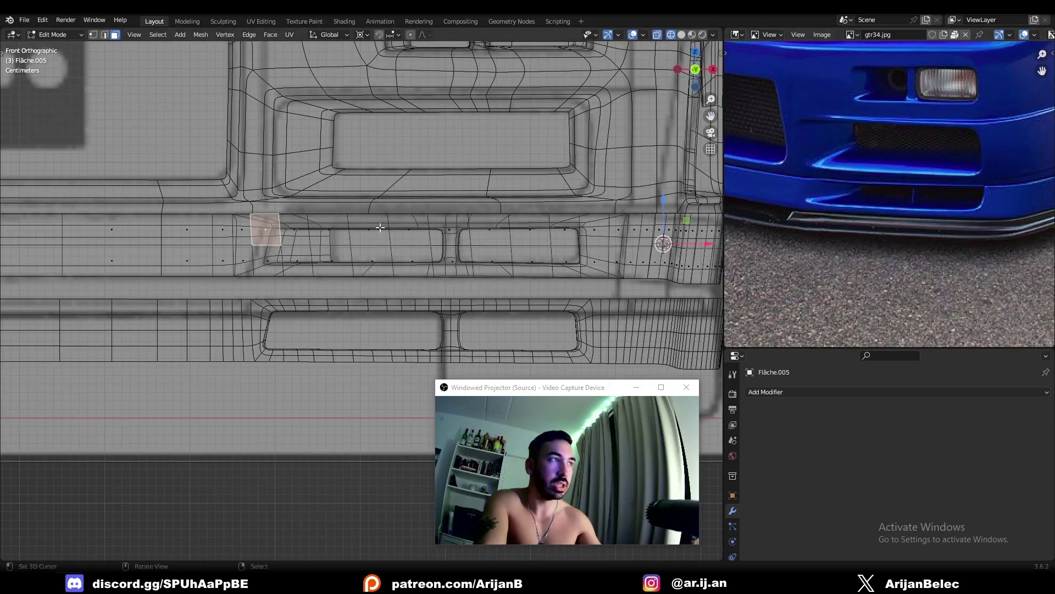
shift+middle_drag(267, 235, 273, 227)
scroll(278, 219, up, 1)
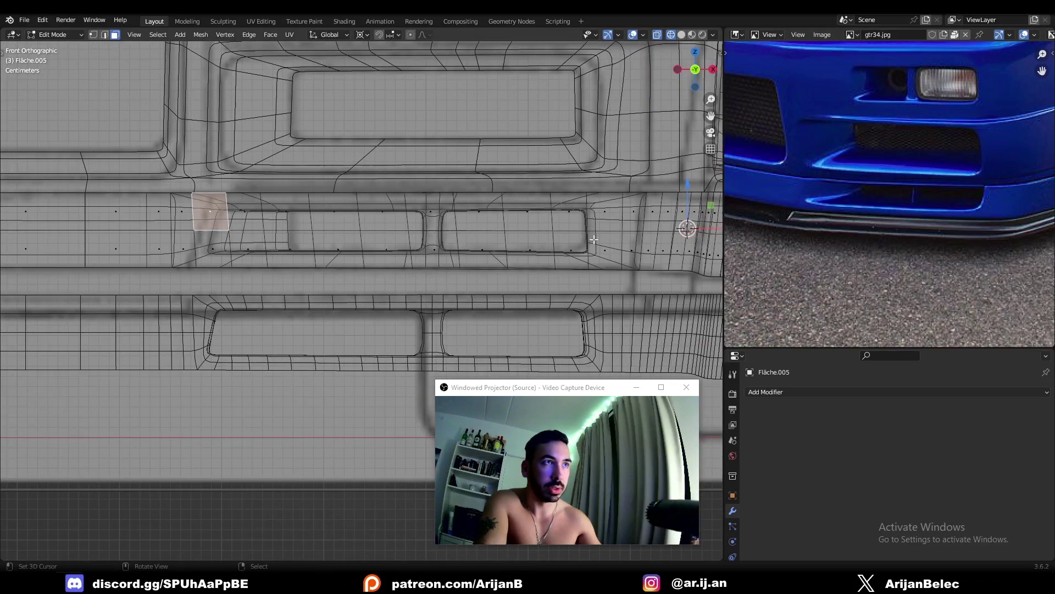
key(shift+z)
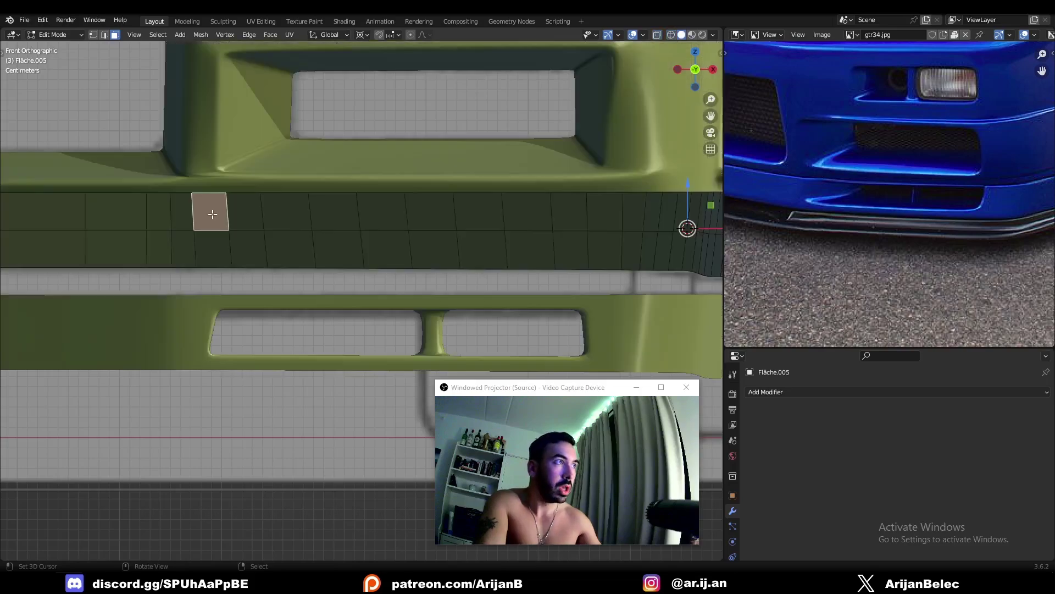
ctrl+shift+click(584, 247)
key(shift+z)
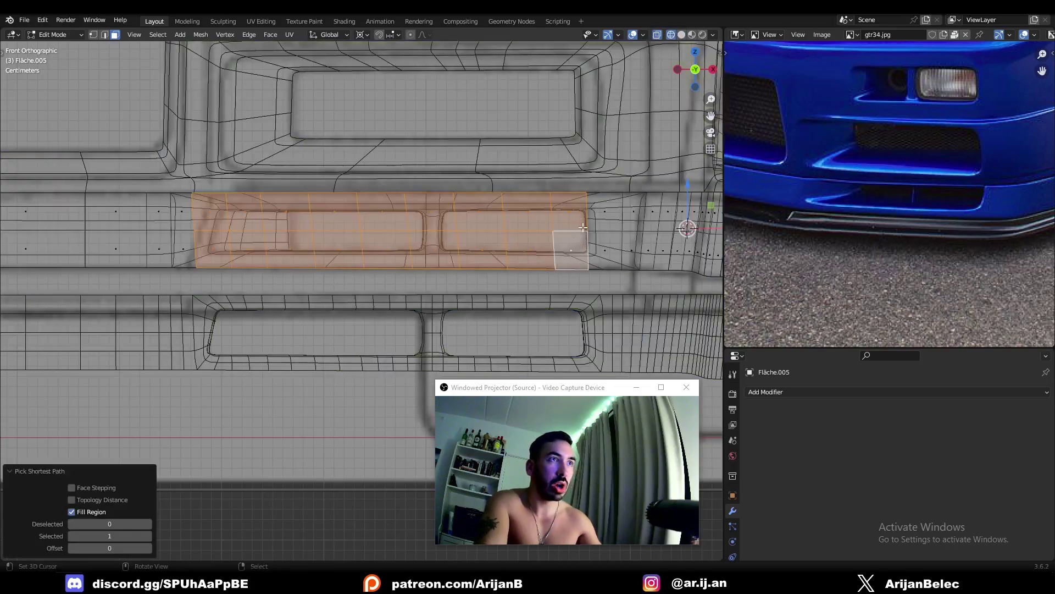
Slide the vertical edge loop at the outer end of the vent openings outward by a factor of 0.434.
key(2)
alt+click(589, 216)
shift+middle_drag(566, 225, 487, 246)
scroll(488, 247, up, 1)
key(g)
key(g)
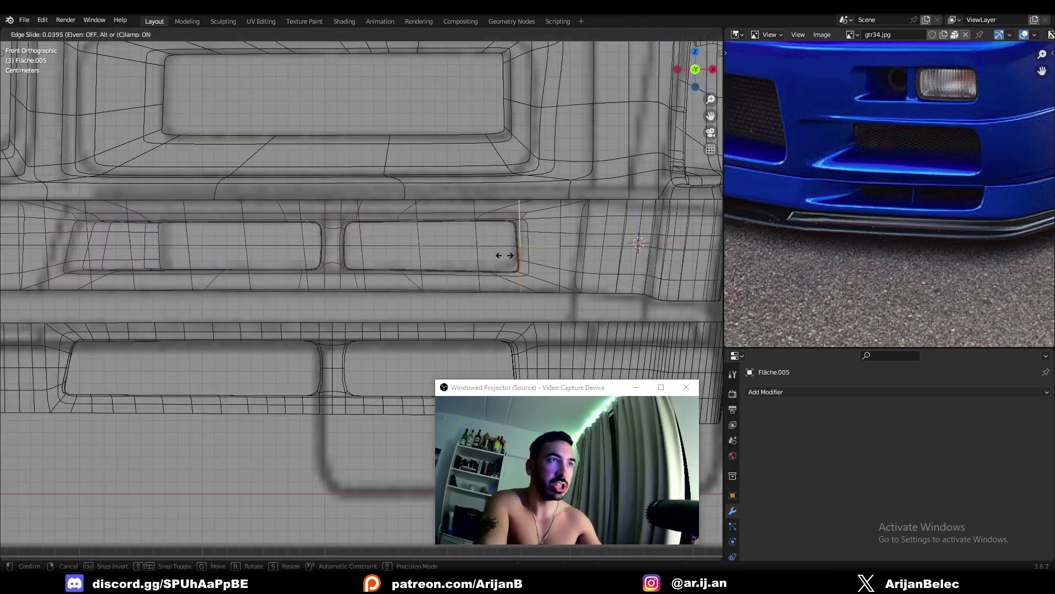
click(520, 254)
scroll(520, 233, down, 1)
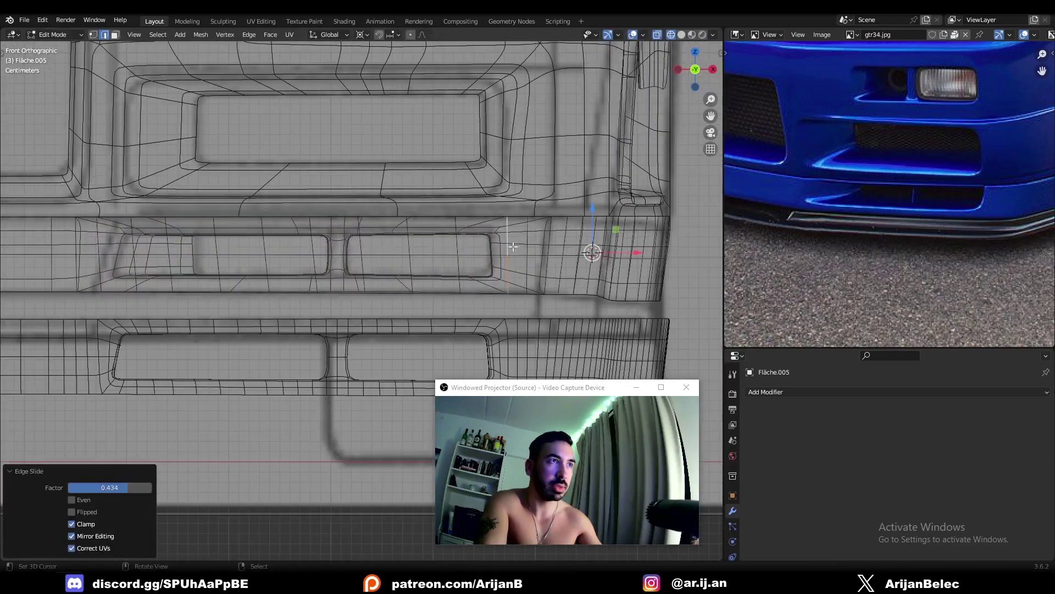
Reselect the face block from the moved edge loop to the inner end of the vent openings and save the file.
key(3)
right_click(482, 238)
shift+middle_drag(171, 255, 264, 232)
key(shift+z)
ctrl+shift+click(224, 236)
key(shift+z)
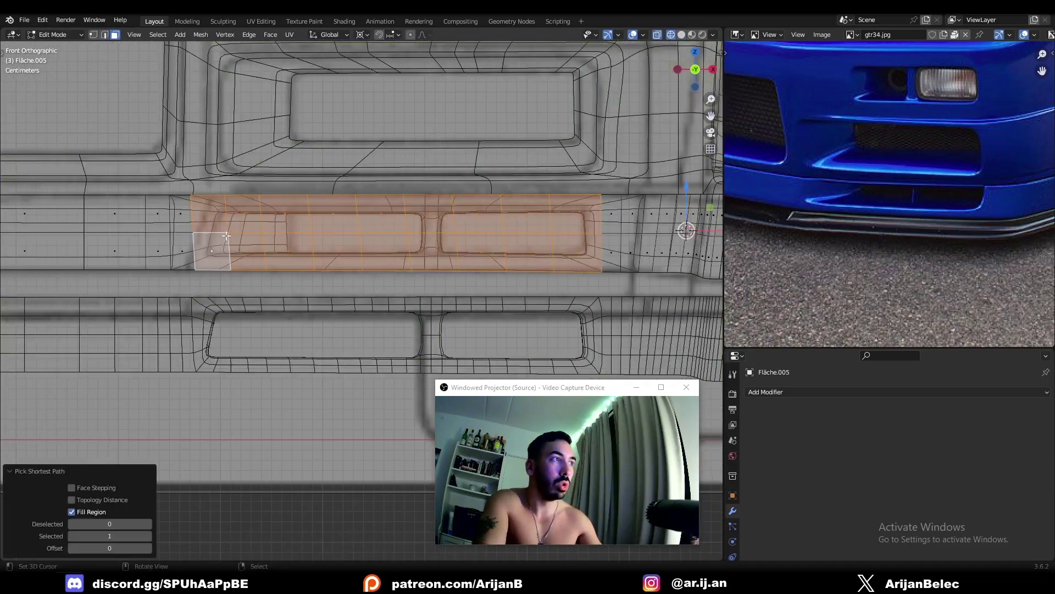
ctrl+scroll(215, 222, up, 2)
key(shift+z)
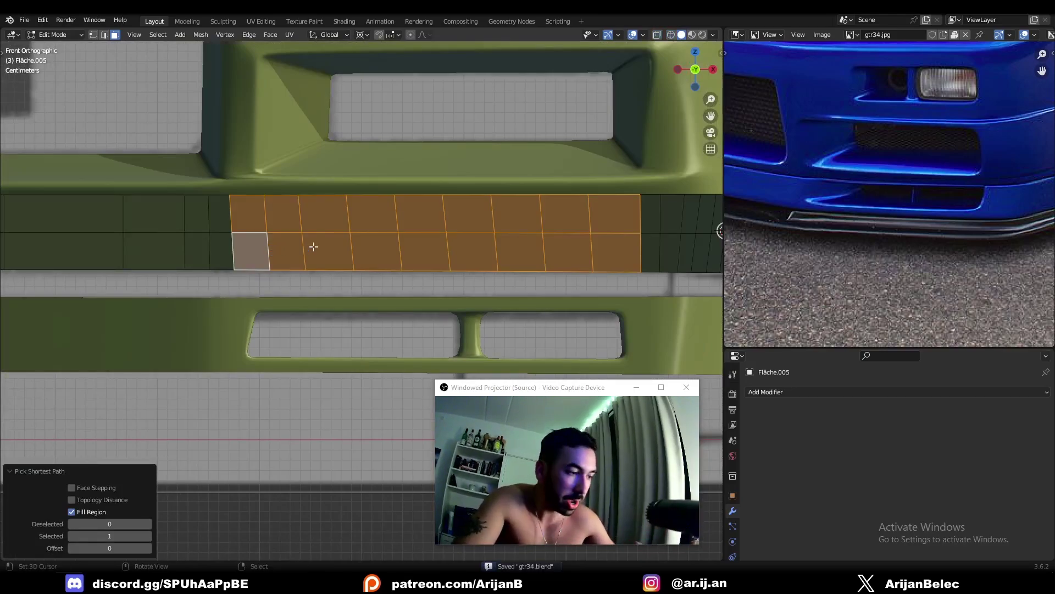
Try to slide the strip's horizontal middle edge loop down onto its lower border.
key(shift+z)
key(2)
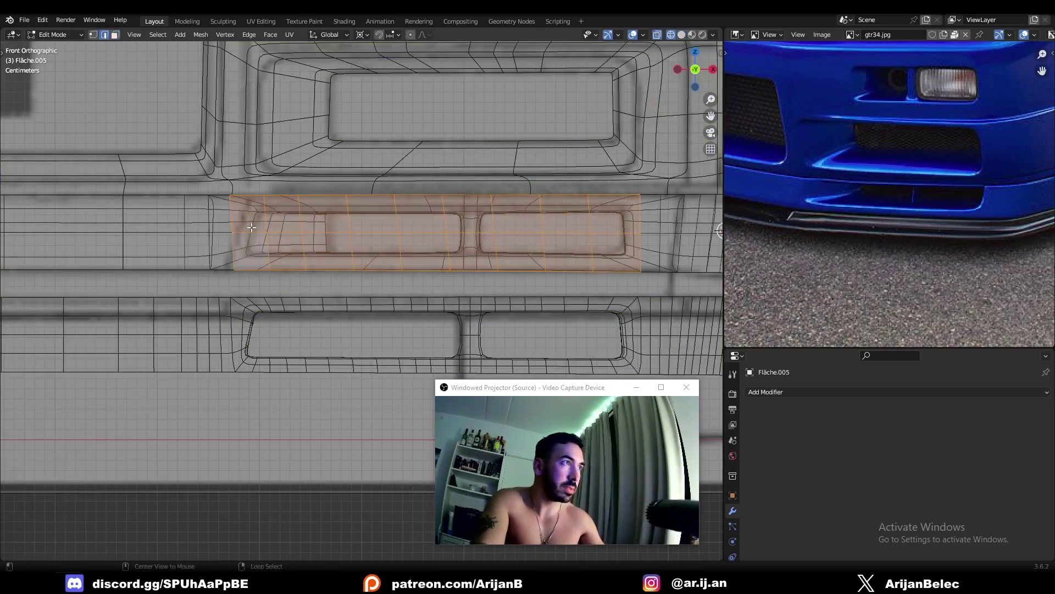
alt+right_click(265, 231)
scroll(368, 238, down, 5)
key(shift+z)
key(g)
key(g)
click(381, 322)
key(Tab)
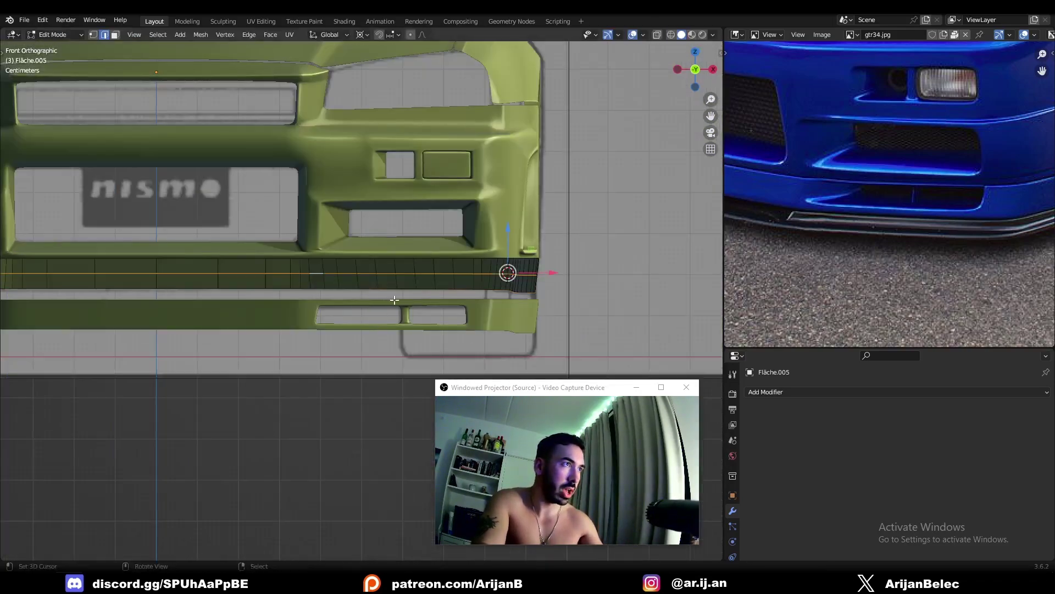
middle_drag(428, 287, 461, 273)
key(Tab)
key(g)
key(g)
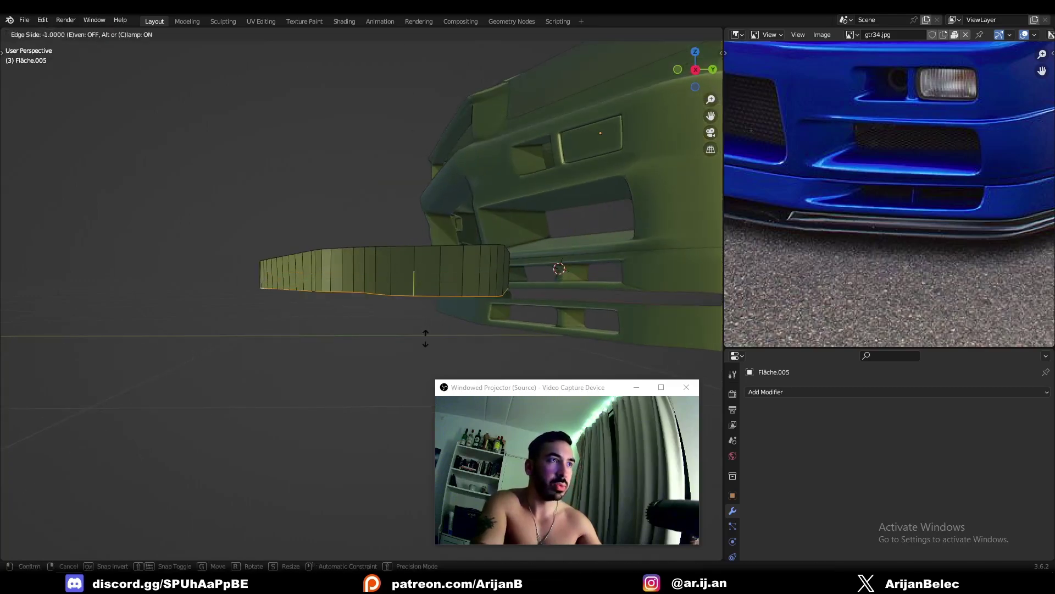
click(427, 337)
key(ctrl+z)
Flatten the selected vertices on the strip's upper border near the side by scaling them to 0 along Z.
key(1)
middle_drag(510, 288, 461, 253)
key(alt+a)
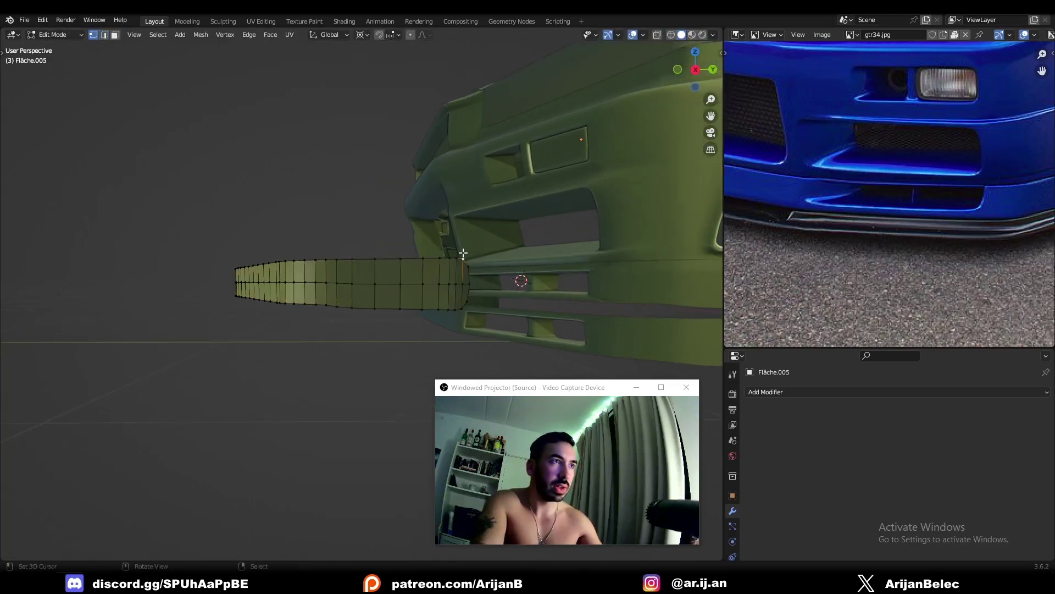
ctrl+click(463, 259)
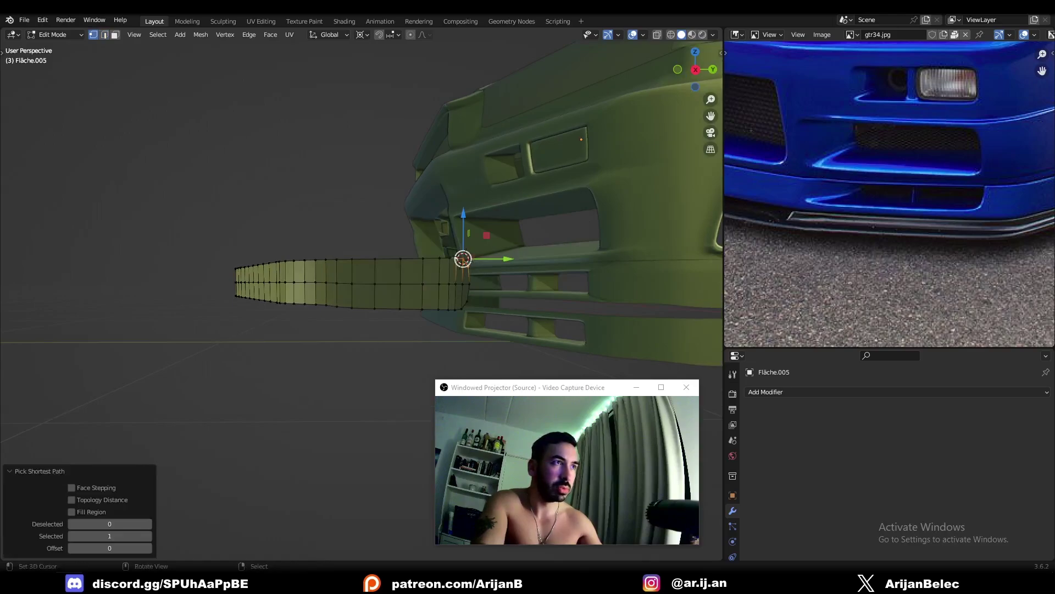
key(s)
key(z)
key(Escape)
key(s)
key(z)
key(0)
key(Return)
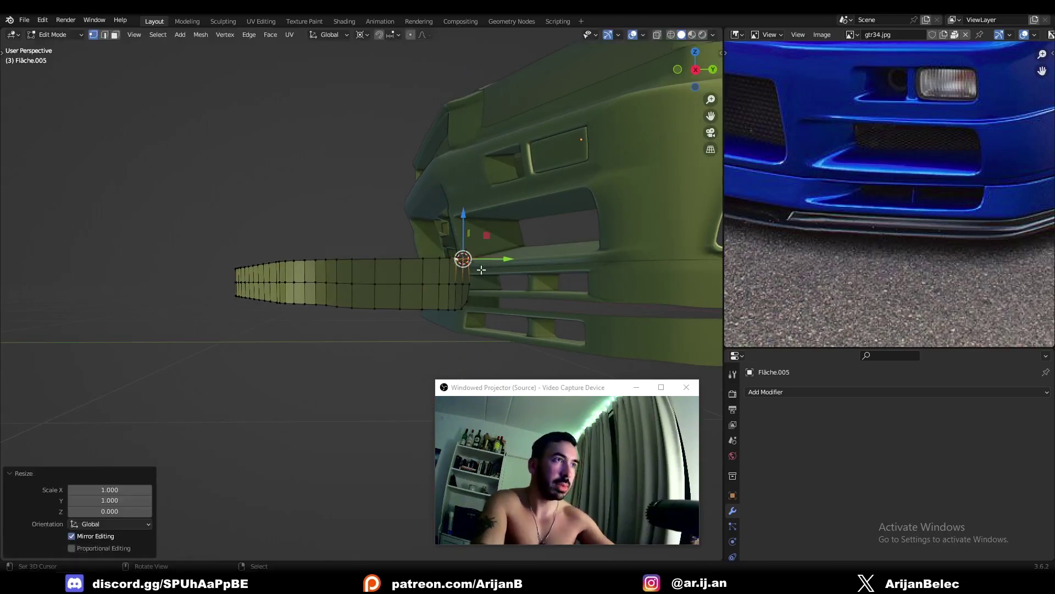
Flatten the matching vertices on the strip's lower border by scaling them to 0 along Z.
ctrl+click(456, 308)
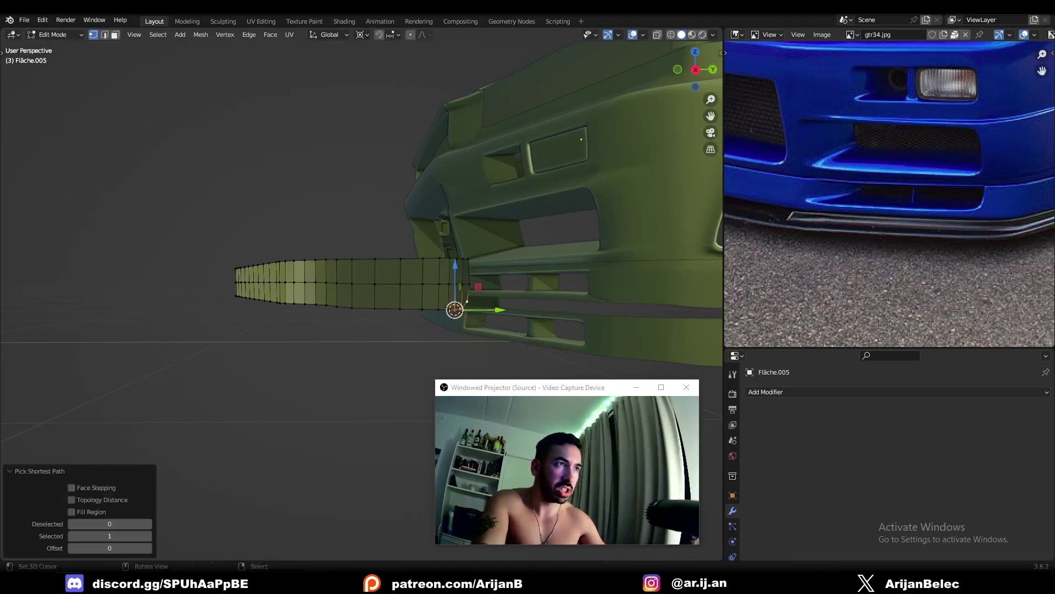
key(s)
key(z)
key(0)
key(Return)
Slide the horizontal middle edge loop onto the strip's border and merge all overlapping vertices by distance.
key(2)
alt+right_click(459, 284)
key(g)
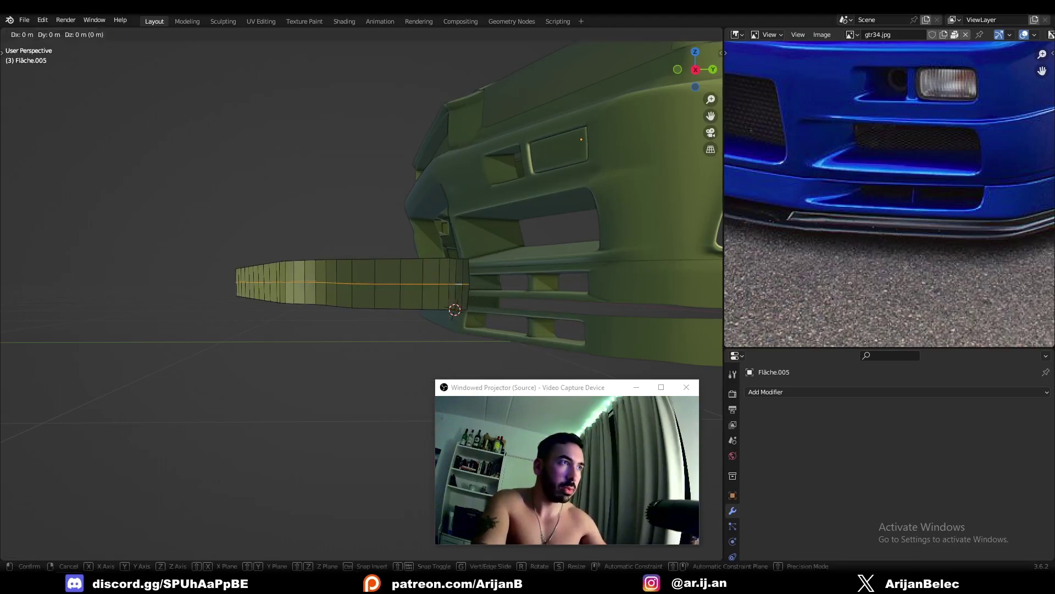
key(Escape)
key(a)
key(m)
key(b)
key(Tab)
Select the single row of strip faces spanning the lower vent openings in front view.
middle_drag(372, 240, 380, 282)
key(KP_1)
key(Tab)
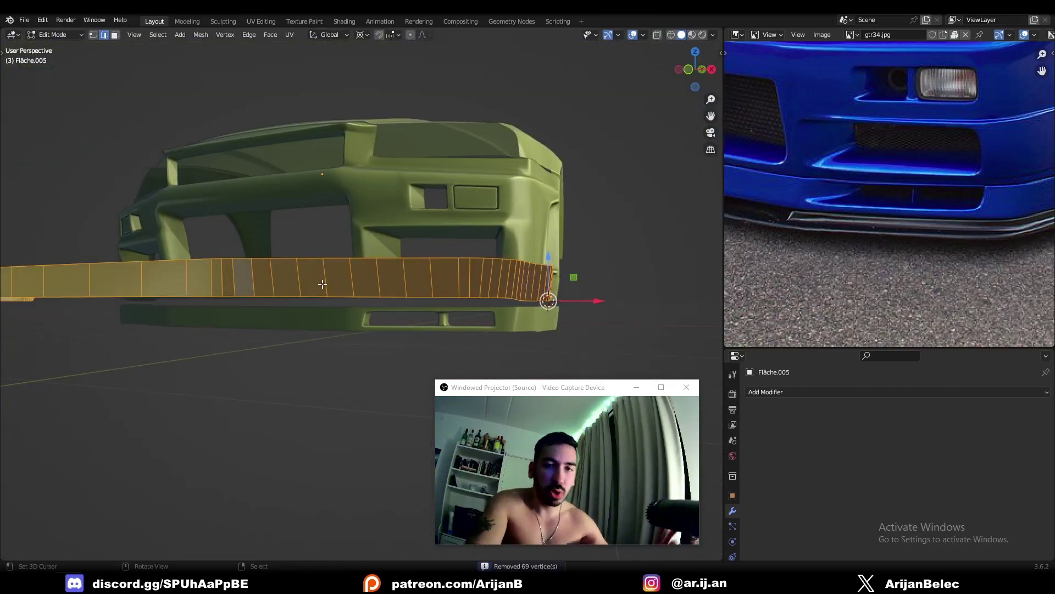
key(KP_1)
key(shift+z)
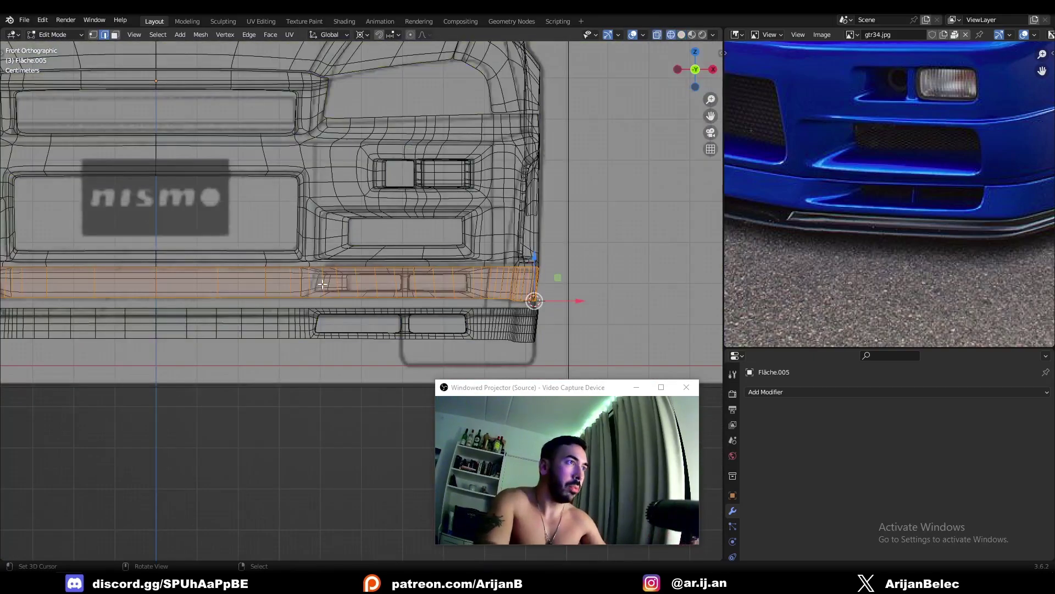
scroll(322, 284, up, 3)
key(3)
key(shift+z)
right_click(309, 269)
right_click(292, 270)
key(alt+z)
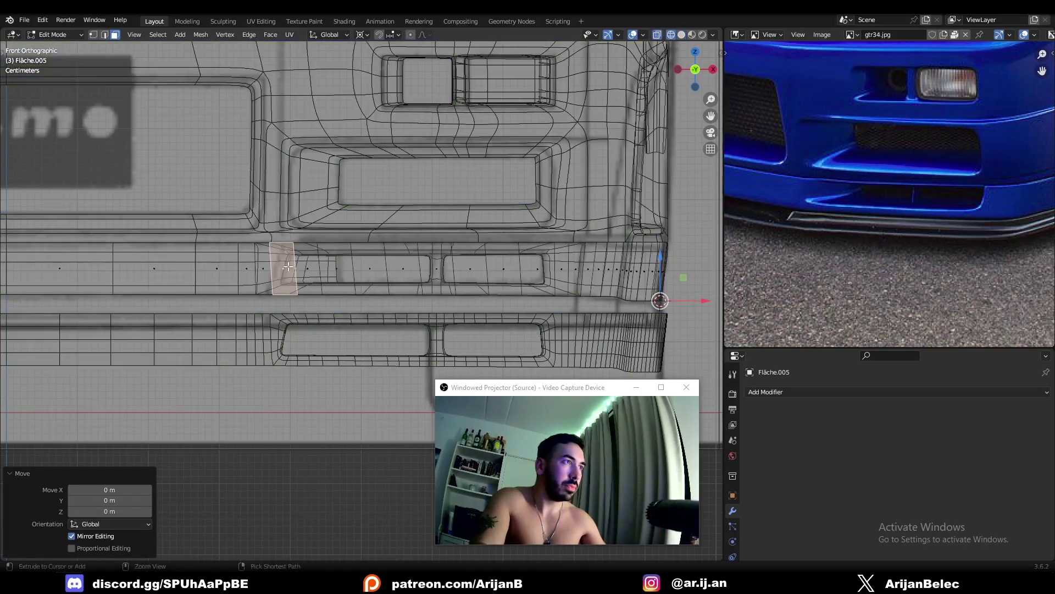
ctrl+click(547, 270)
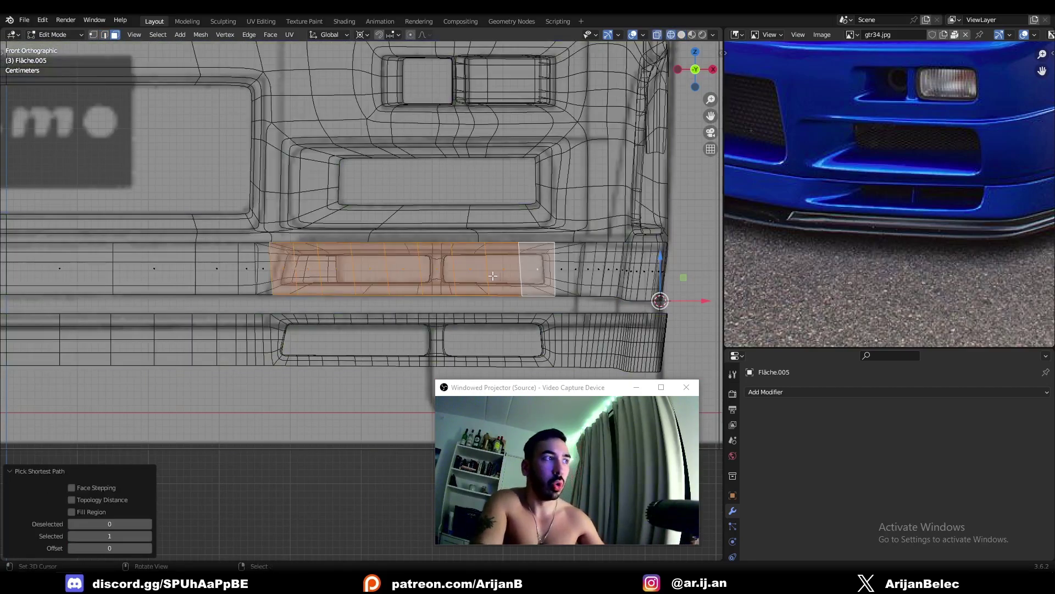
Inset the selected faces by about 0.038 m to match the outline of the vent openings.
scroll(494, 276, up, 2)
key(i)
click(645, 339)
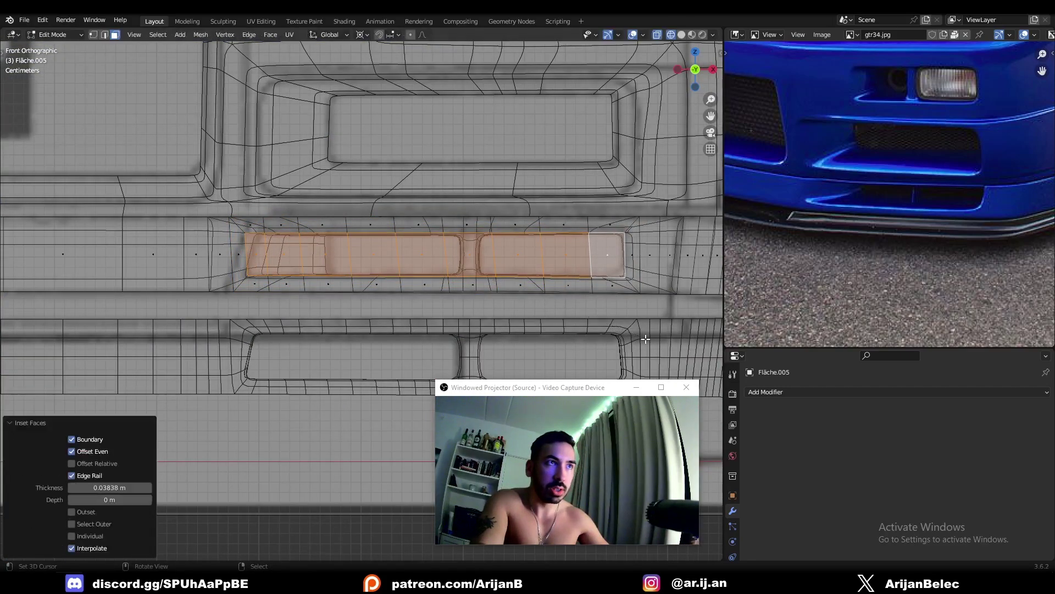
Slide the inset's upper inner corner vertex by a factor of 0.583 and its neighbouring top vertex by 0.238.
key(1)
right_click(250, 238)
key(g)
key(g)
click(274, 248)
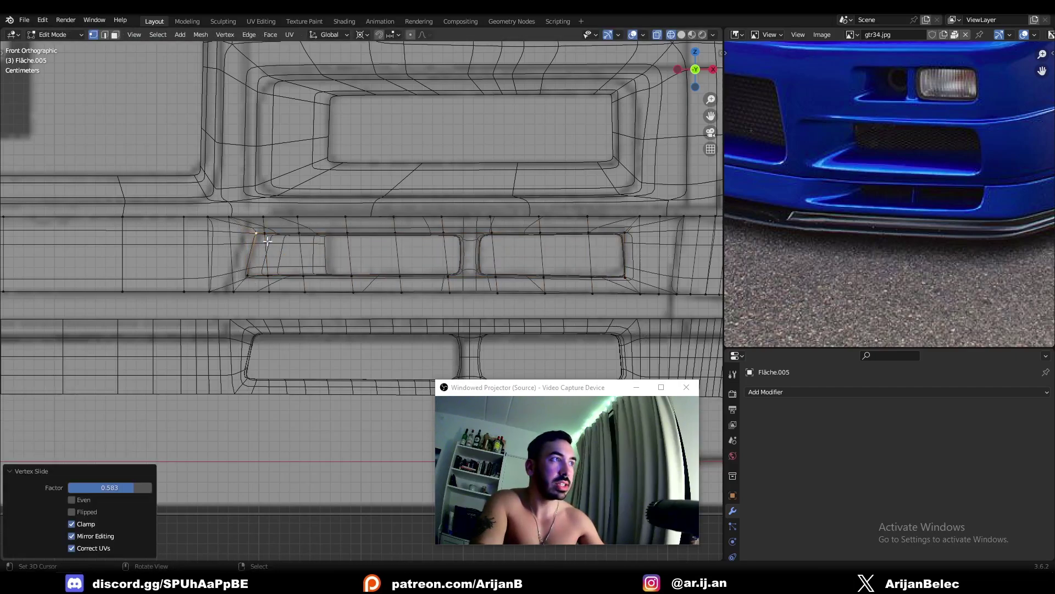
right_click(267, 233)
key(g)
key(g)
click(262, 233)
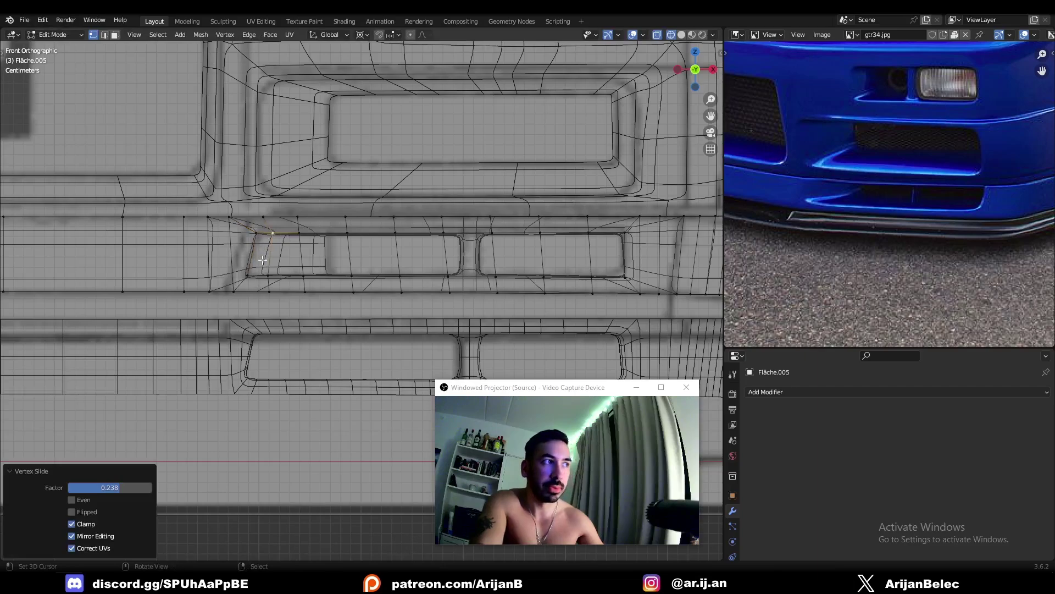
Examine the shape of the vent openings and divider on the existing lower bumper lip from several angles.
middle_drag(265, 285, 268, 311)
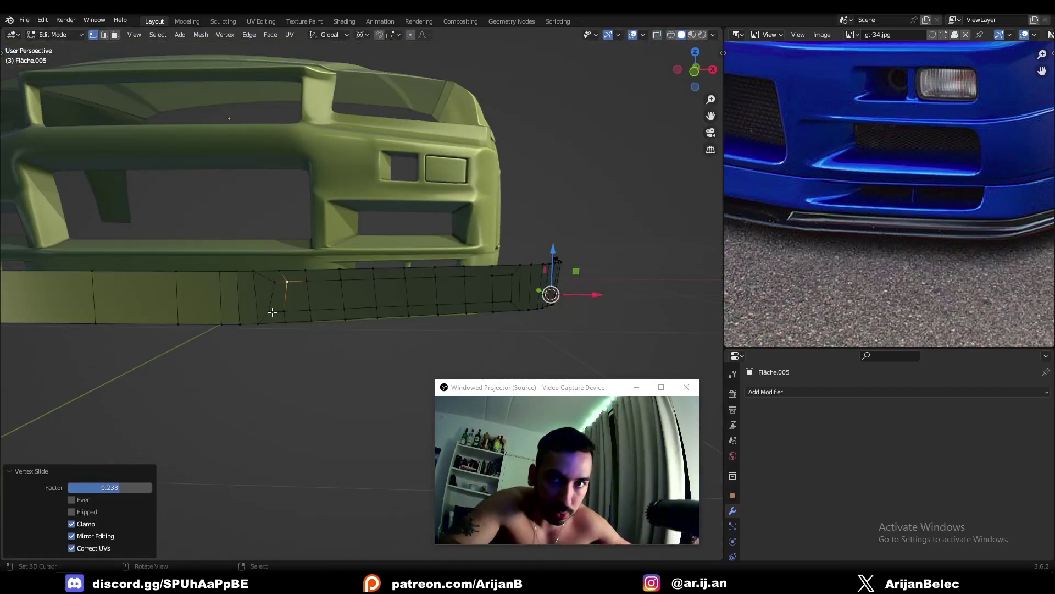
middle_drag(397, 271, 352, 188)
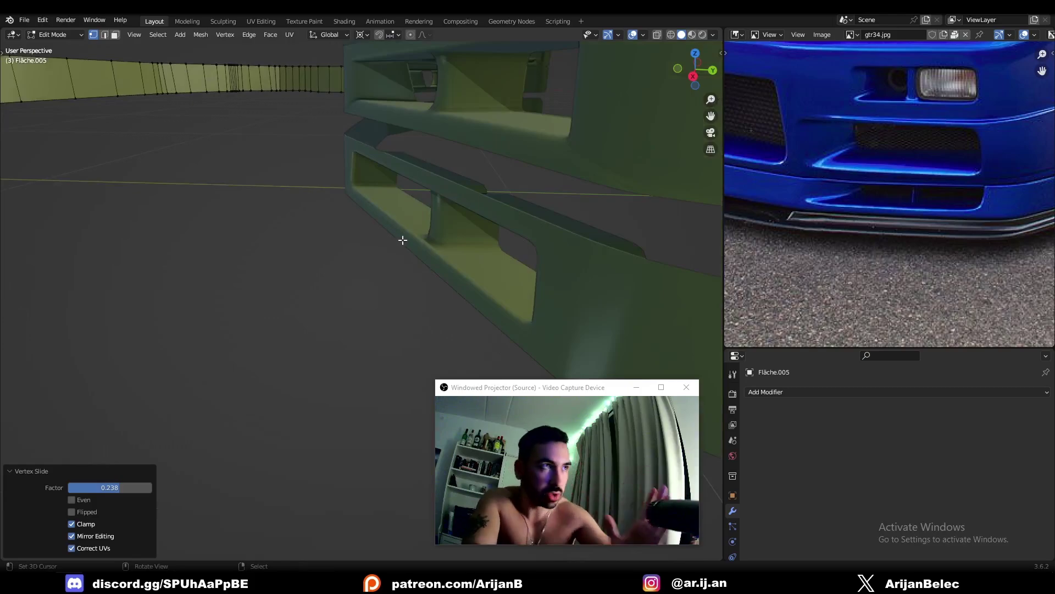
middle_drag(401, 237, 377, 232)
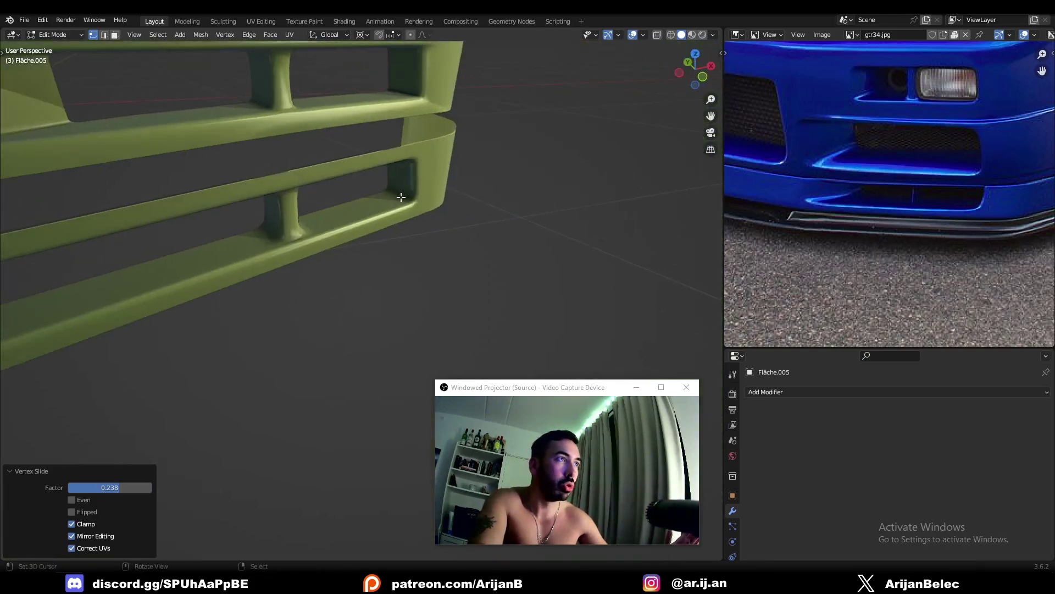
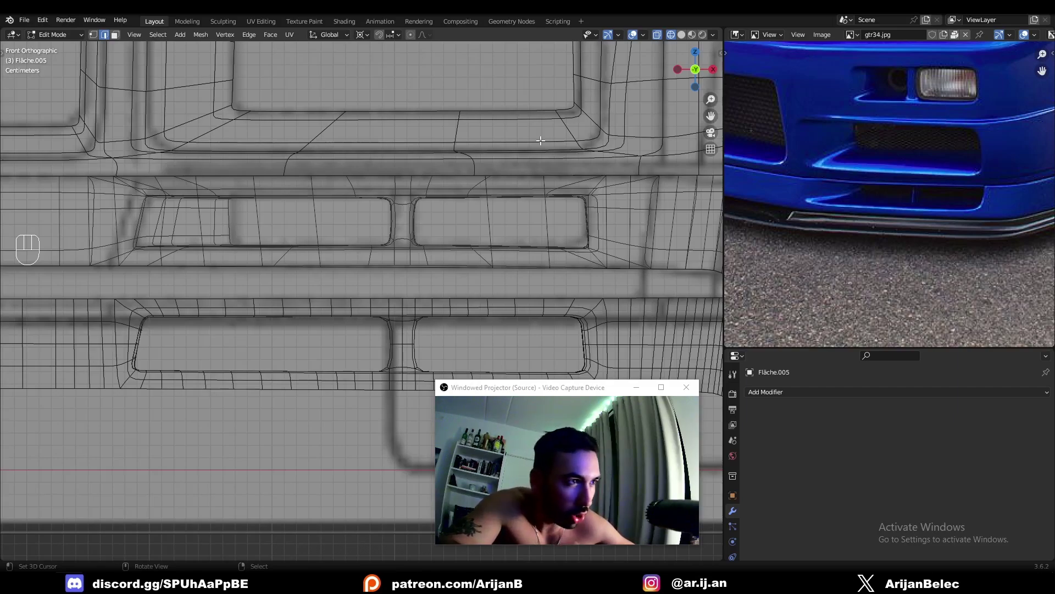
Knife-cut a straight vertical line through the strip at the centre of the vent divider.
key(k)
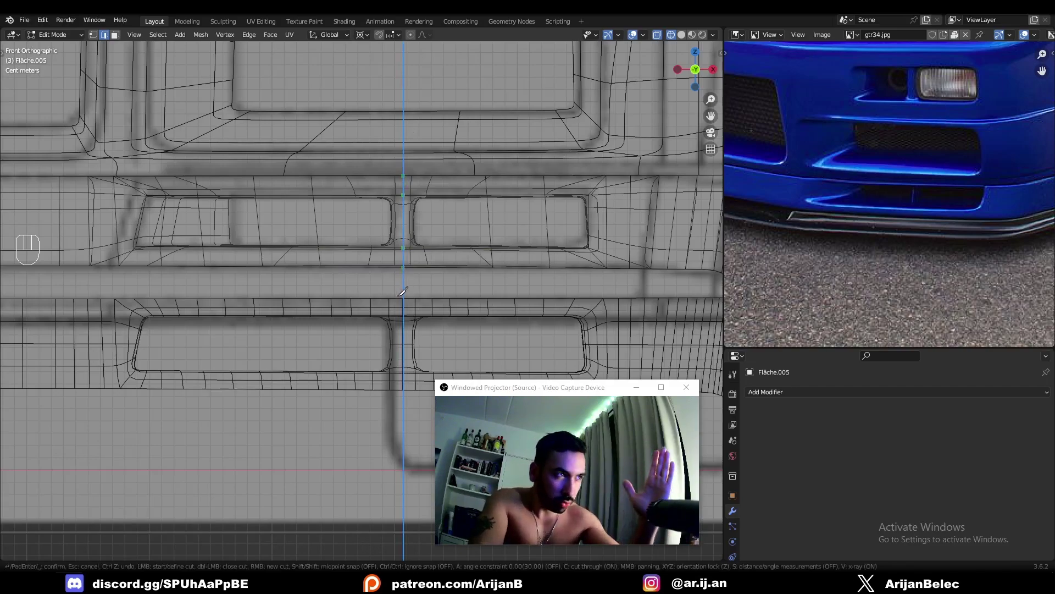
key(Return)
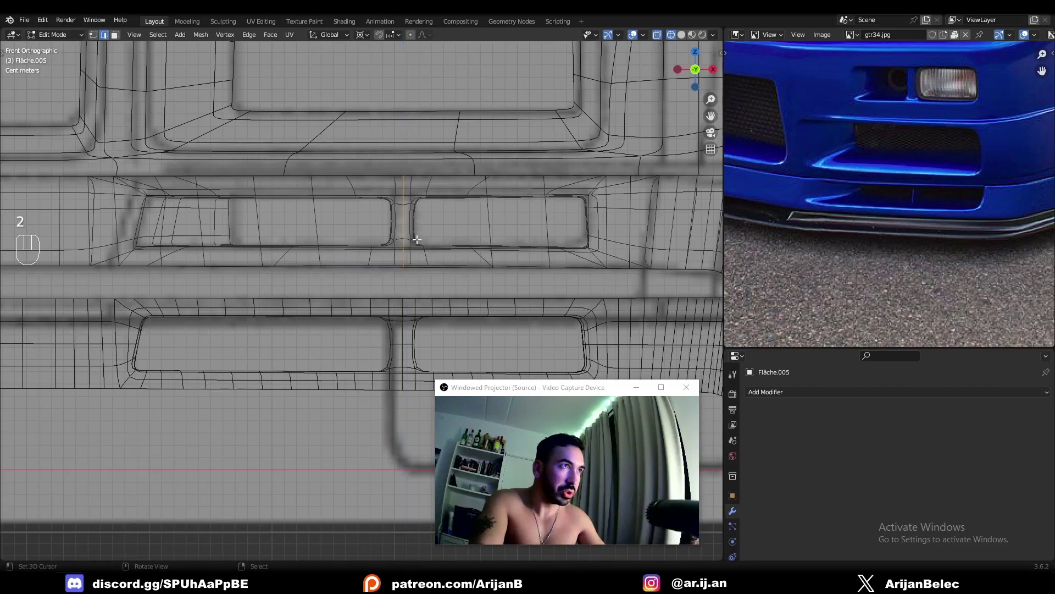
scroll(417, 240, up, 3)
key(ctrl+b)
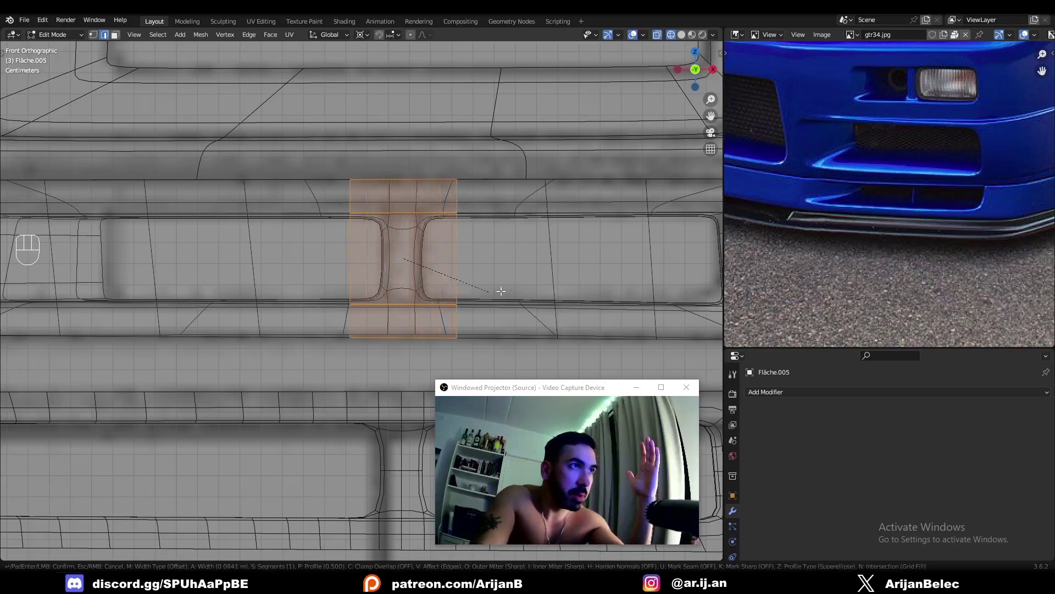
key(Escape)
Try adding a loop cut beside the divider's centre cut and sliding it by a factor of -1.000 onto its neighbouring edges.
key(ctrl+r)
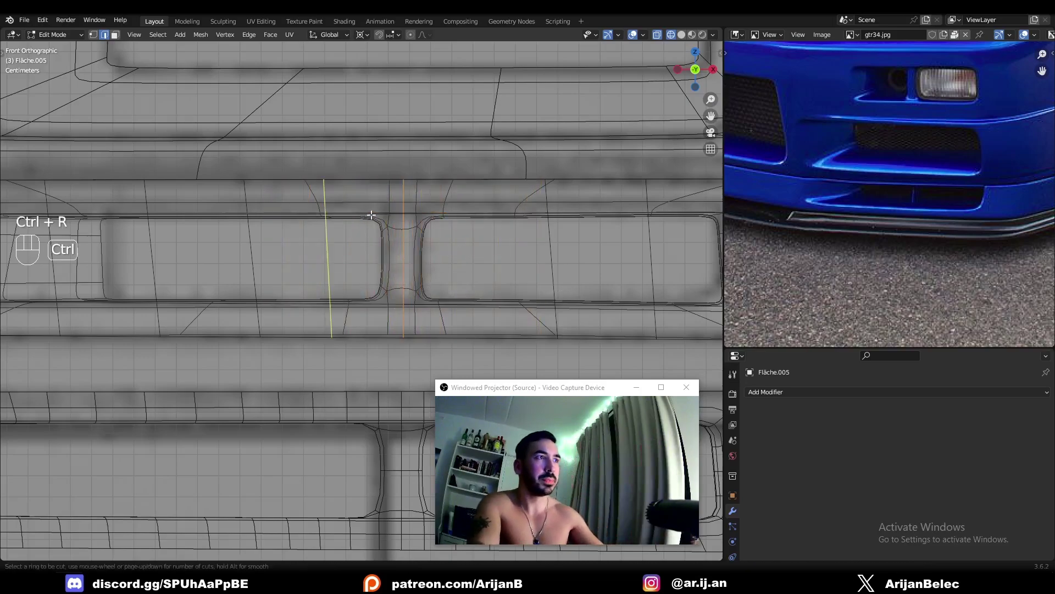
click(372, 215)
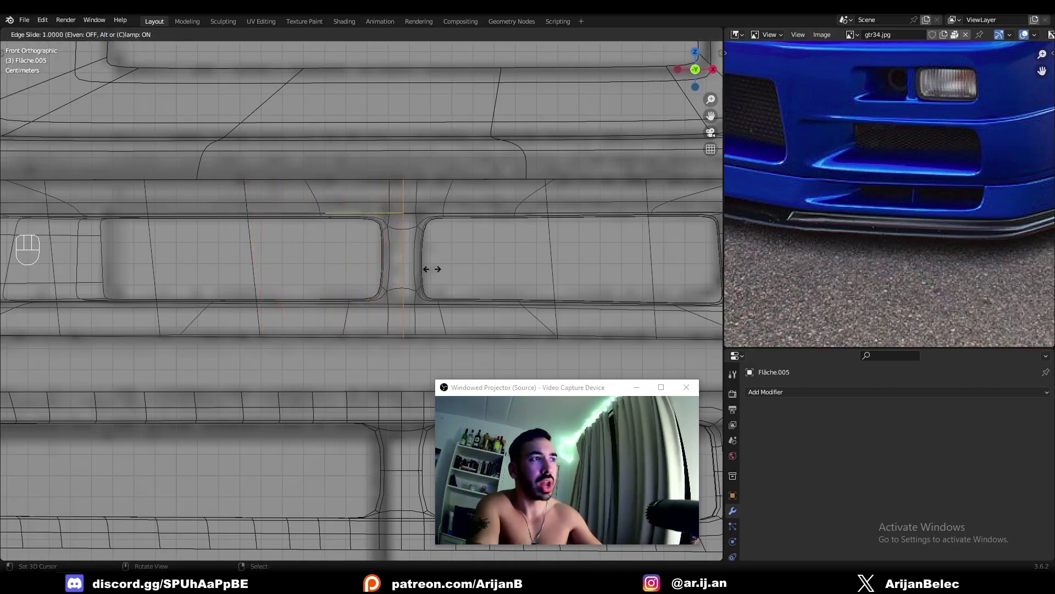
click(280, 254)
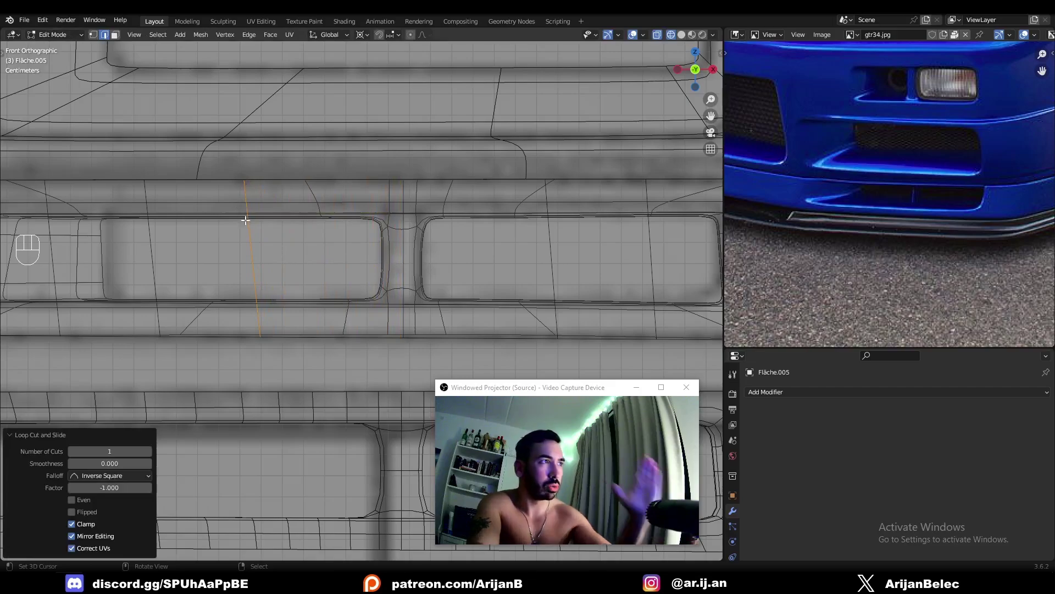
key(g)
key(g)
click(442, 282)
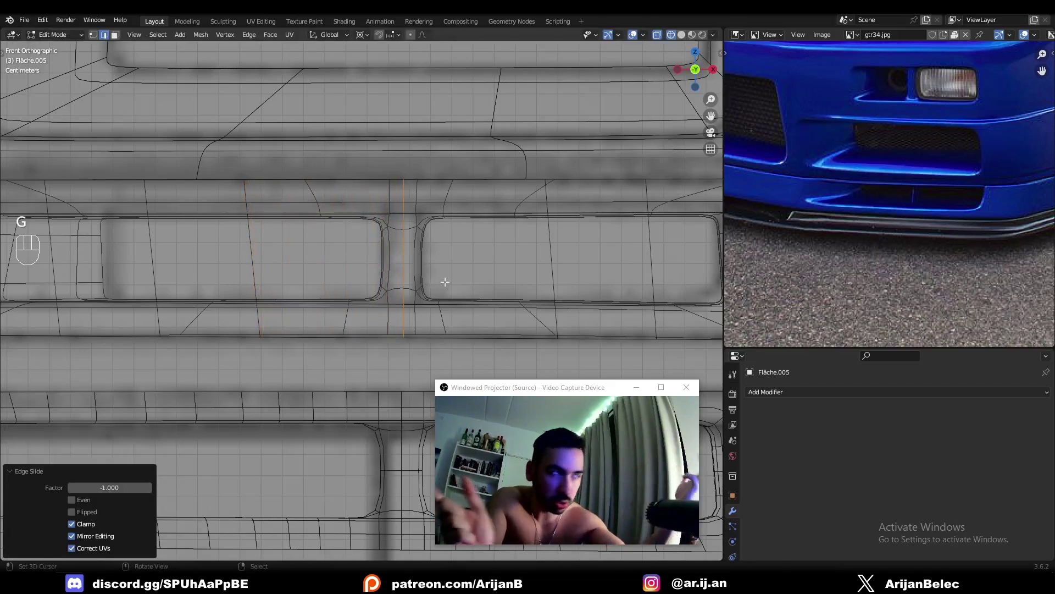
key(a)
key(shift+w)
Bevel the edge loop at the divider's centre by 0.0254 m with one segment to form the divider's width.
key(2)
alt+click(407, 249)
key(ctrl+b)
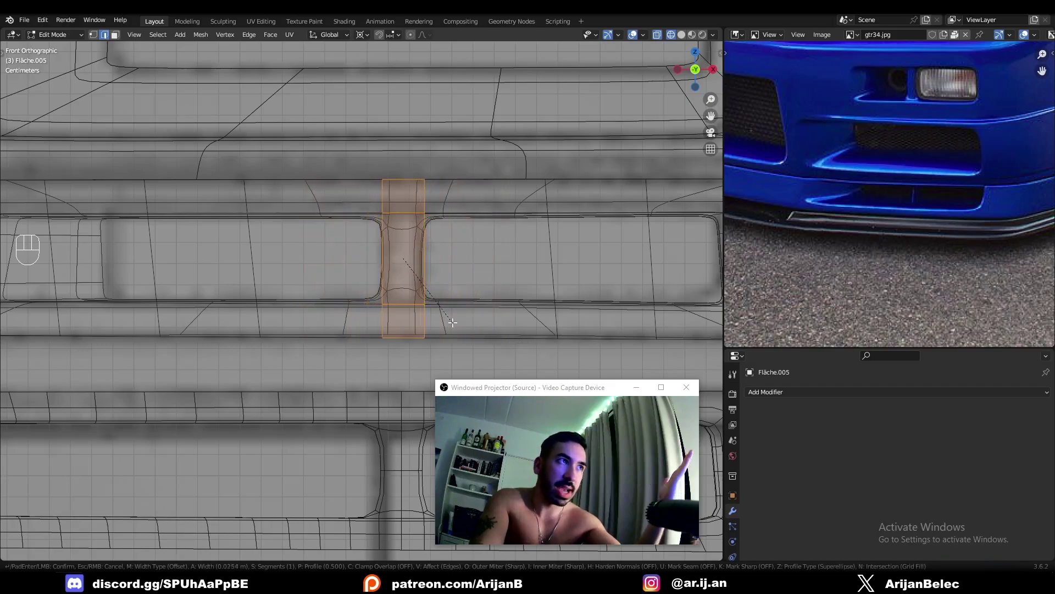
click(460, 317)
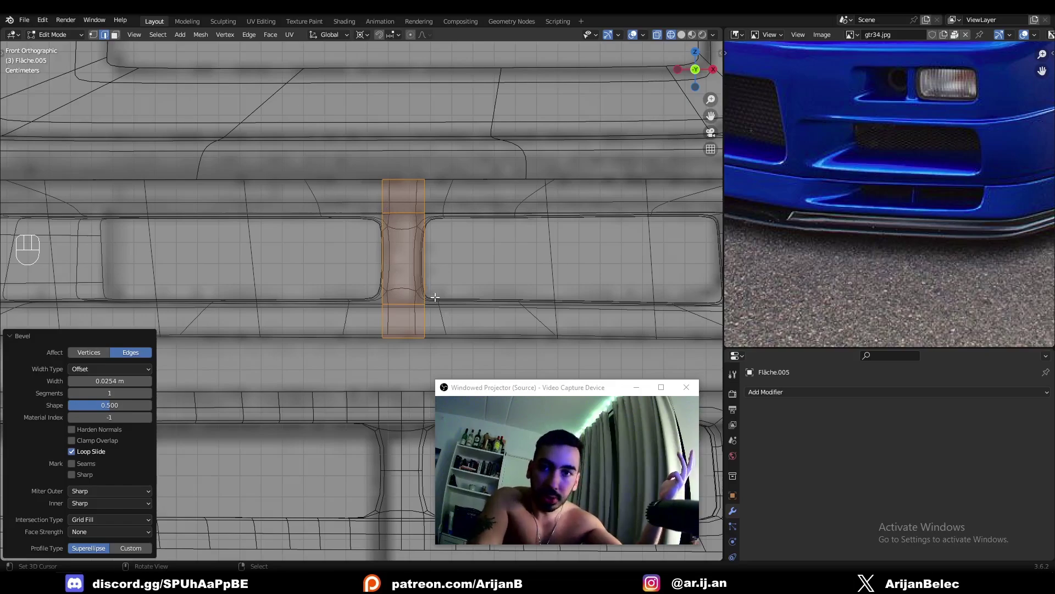
Try extruding the recessed faces on either side of the vent divider backwards along the Y axis.
scroll(439, 291, down, 4)
key(z)
mouse_move(407, 290)
middle_down()
mouse_move(358, 294)
mouse_move(359, 242)
middle_up()
key(3)
right_click(358, 295)
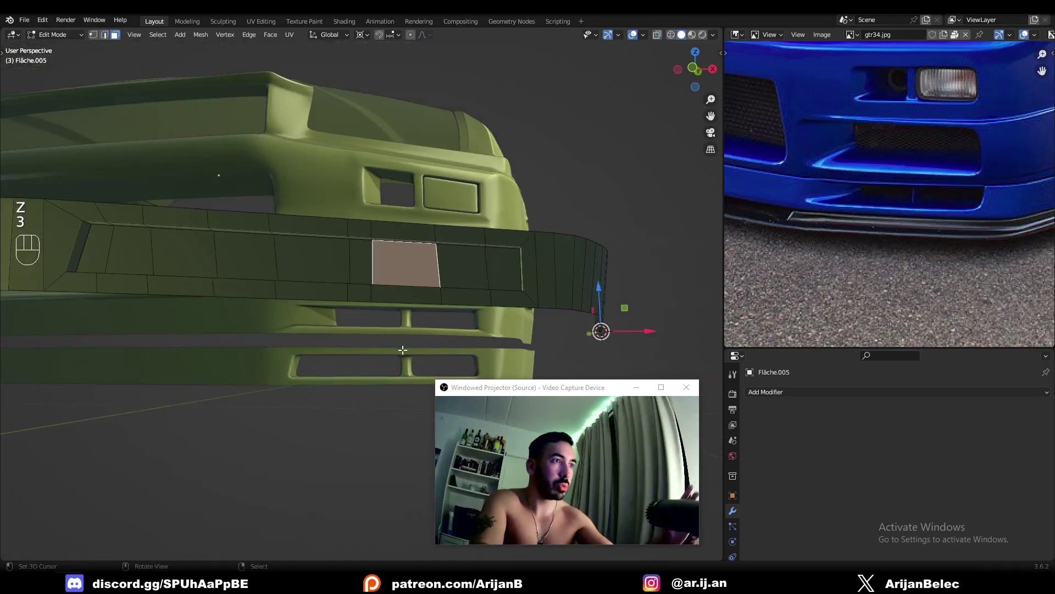
middle_drag(400, 306, 494, 274)
ctrl+click(465, 275)
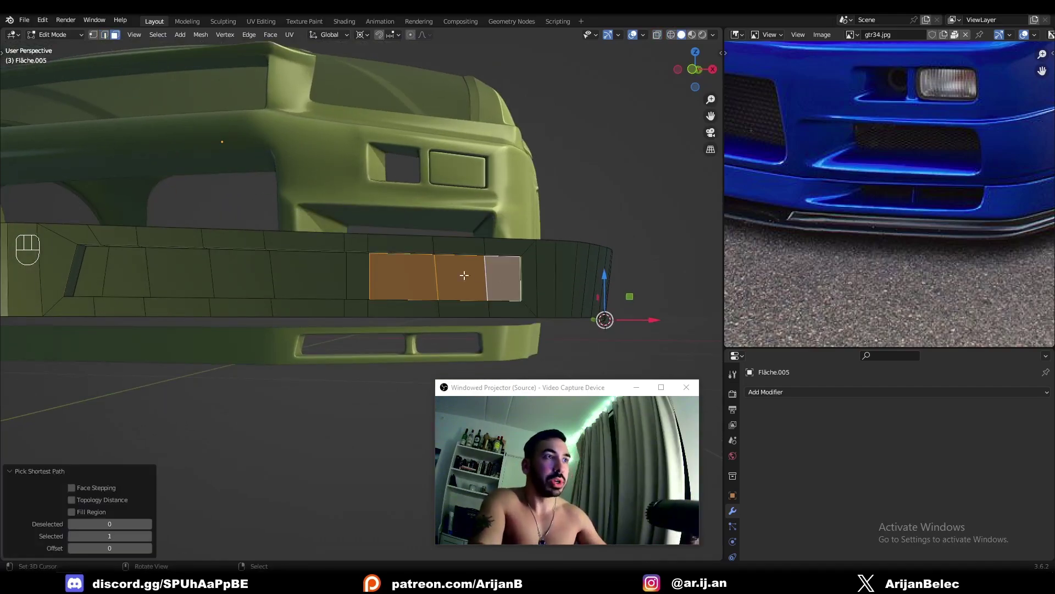
shift+click(299, 271)
ctrl+click(121, 269)
middle_drag(121, 270, 151, 297)
key(e)
key(g)
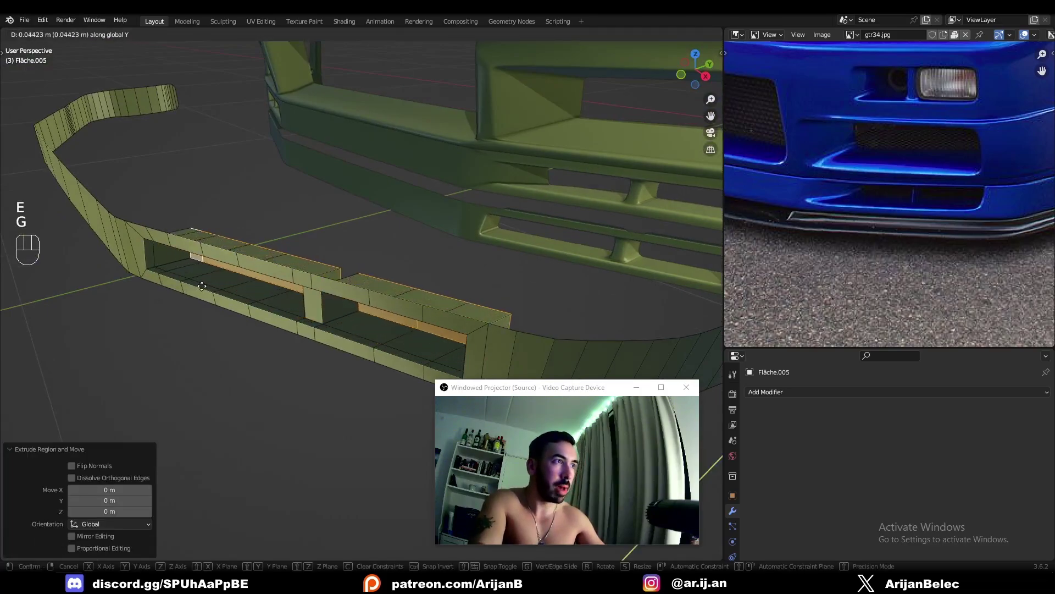
key(ctrl+z)
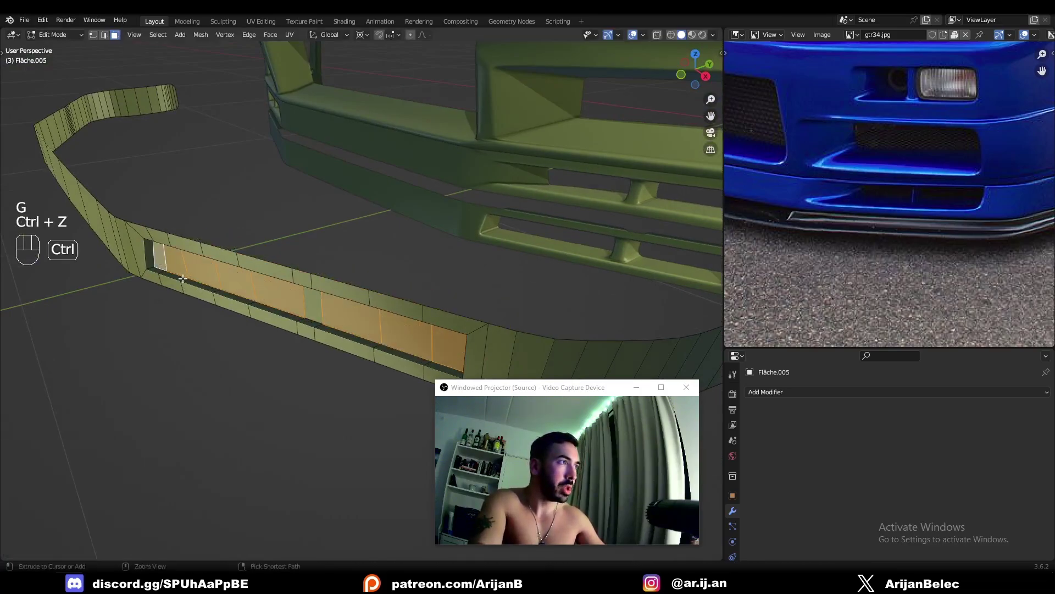
middle_drag(181, 275, 340, 156)
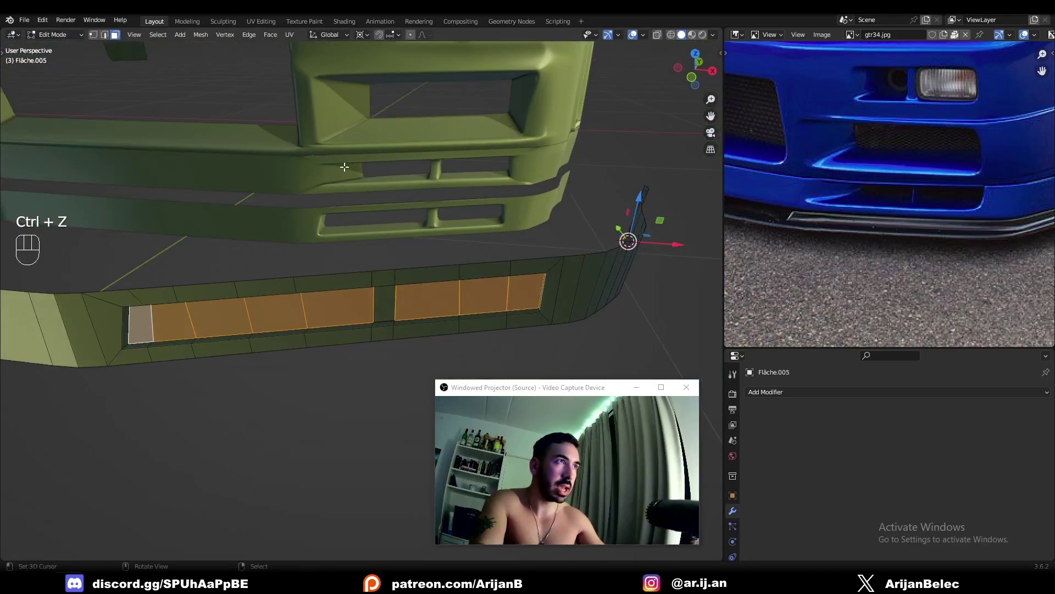
Slide the vertical edge at the recess's inner end slightly towards the vent openings.
middle_drag(105, 377, 211, 297)
key(2)
shift+right_click(141, 349)
key(ctrl+z)
key(2)
right_click(206, 291)
key(g)
key(g)
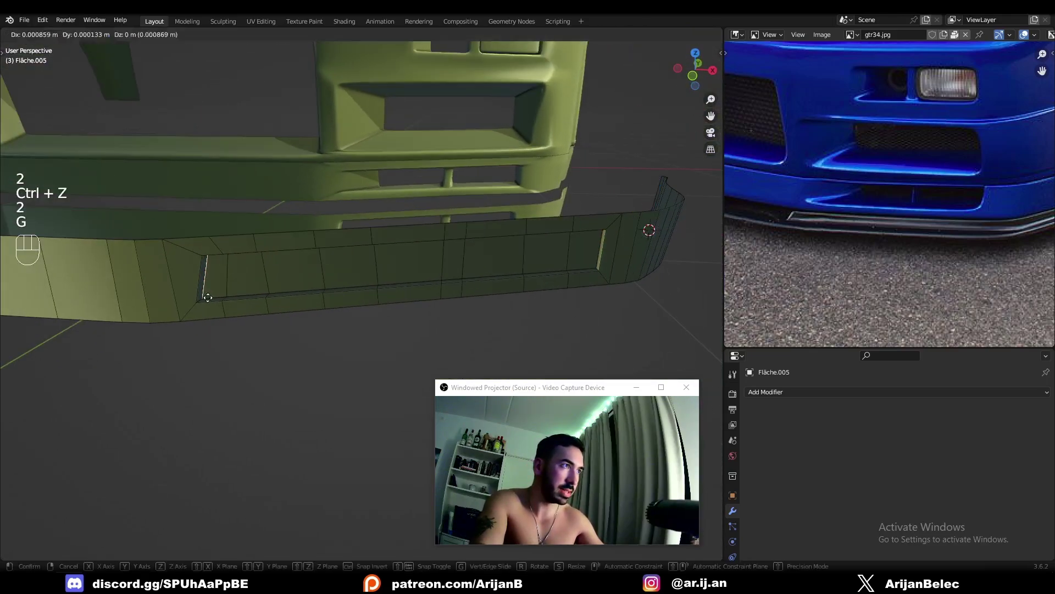
click(215, 294)
Extrude the recessed faces on either side of the divider backwards along the Y axis, leaving out the divider face.
key(3)
right_click(216, 287)
ctrl+click(399, 265)
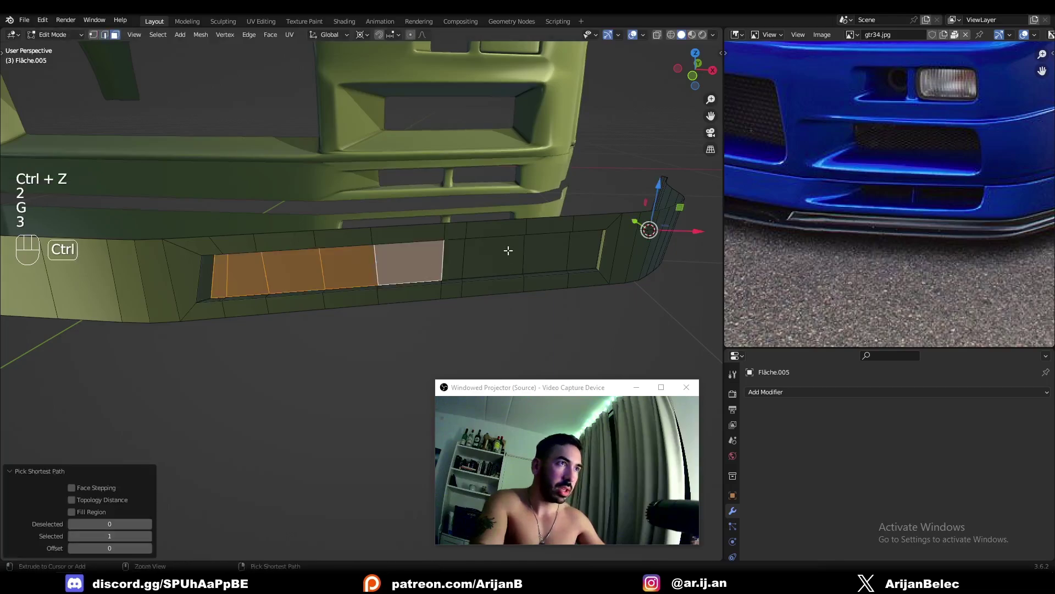
ctrl+click(506, 249)
ctrl+click(591, 250)
shift+click(451, 272)
middle_drag(443, 273, 419, 287)
key(e)
right_click(327, 316)
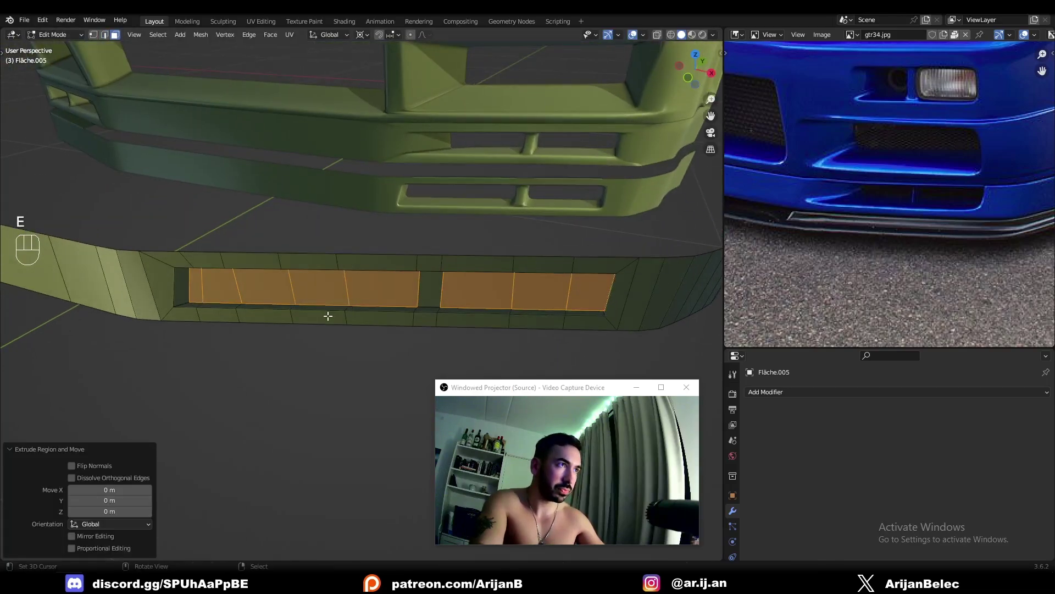
key(g)
key(y)
click(347, 305)
Try flattening the extruded back faces of both vents by scaling them to 0 along the Y axis.
middle_drag(299, 289, 374, 324)
key(3)
key(shift+s)
key(2)
middle_drag(385, 349, 398, 361)
key(s)
key(x)
key(y)
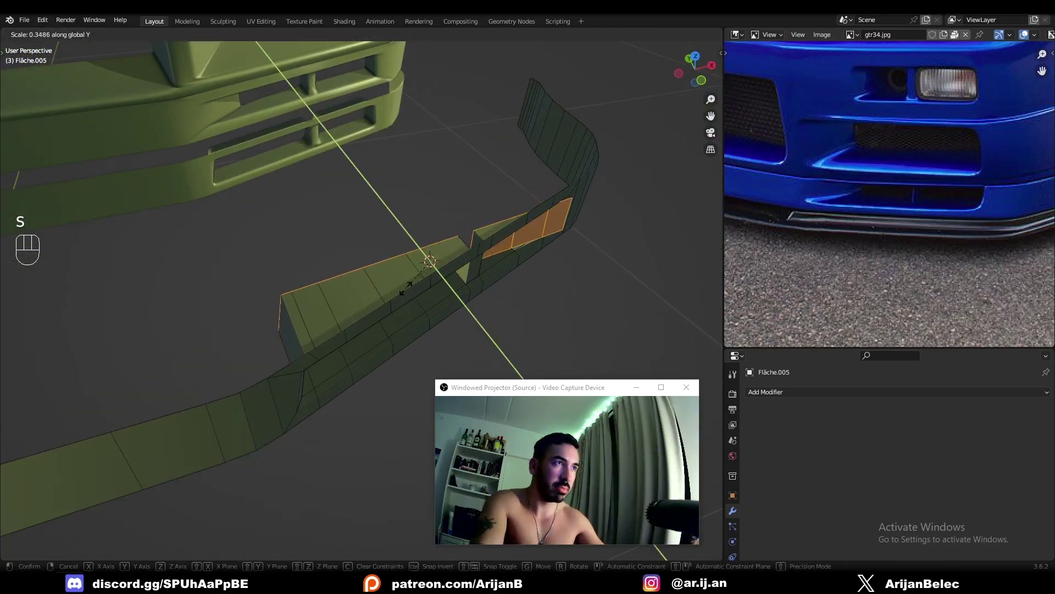
click(421, 300)
text(sxy0)
key(Return)
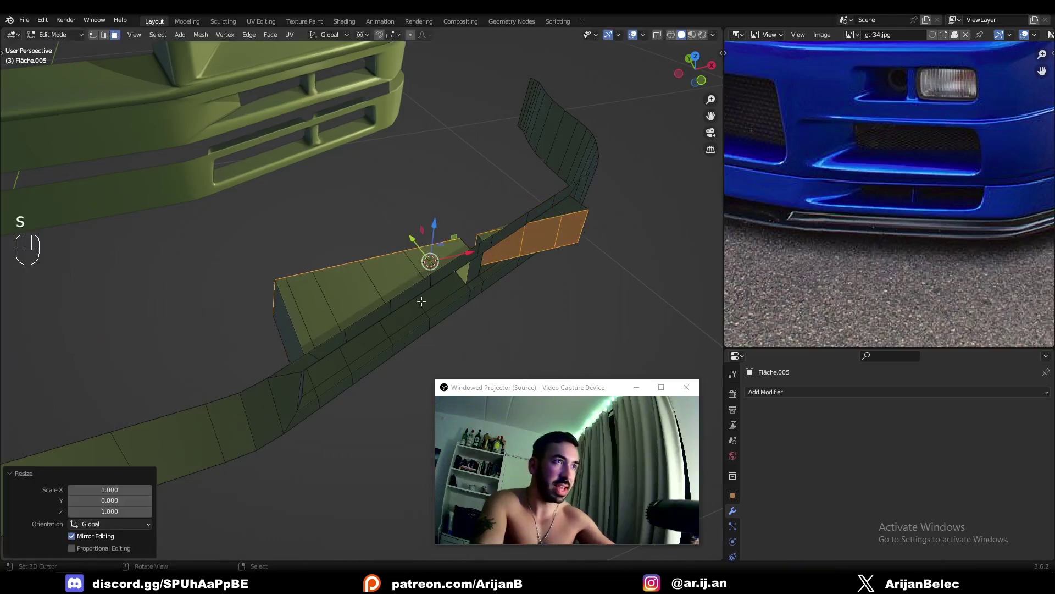
Try moving the flattened back faces along the Y axis, and undo this move together with the flattening.
middle_drag(421, 300, 462, 323)
key(g)
key(y)
click(426, 291)
middle_drag(426, 291, 456, 347)
key(ctrl+z)
key(ctrl+z)
key(ctrl+z)
Slide a vertical edge on the rear face of the wider vent pocket along the strip, near its inner end.
shift+middle_drag(456, 346, 341, 297)
middle_drag(341, 297, 417, 316)
key(3)
right_click(402, 294)
right_click(393, 311)
key(2)
key(g)
key(g)
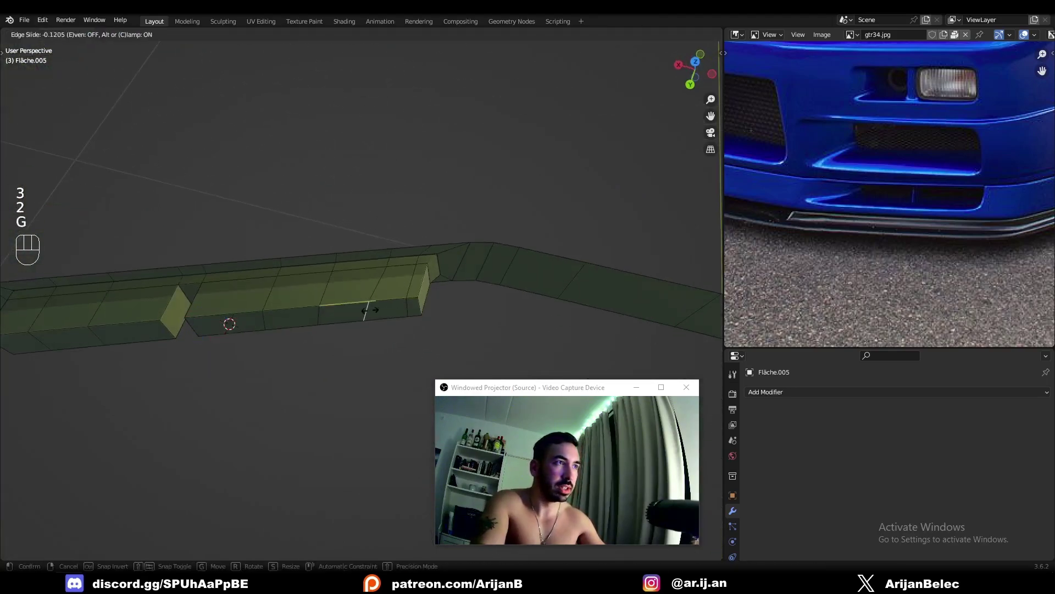
click(419, 297)
Slide the next rear edge by a factor of 0.470 and the rear corner edge outwards to slant the pocket's inner wall.
key(2)
right_click(408, 306)
key(g)
key(g)
click(411, 304)
key(2)
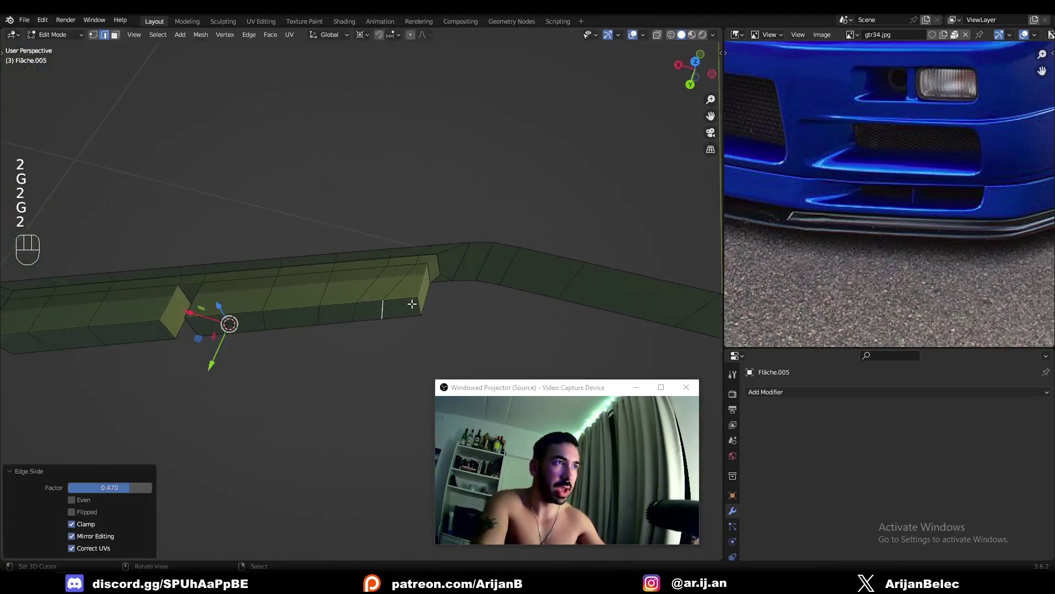
right_click(413, 302)
scroll(404, 284, up, 4)
shift+middle_drag(414, 305, 475, 246)
key(g)
key(g)
click(405, 264)
Slide a vertex on the pocket's upper wall along its edge to even out the spacing near the inner end.
scroll(412, 262, down, 3)
mouse_move(385, 201)
middle_down()
mouse_move(318, 191)
mouse_move(387, 252)
middle_up()
key(1)
right_click(367, 205)
key(alt+z)
key(alt+z)
key(g)
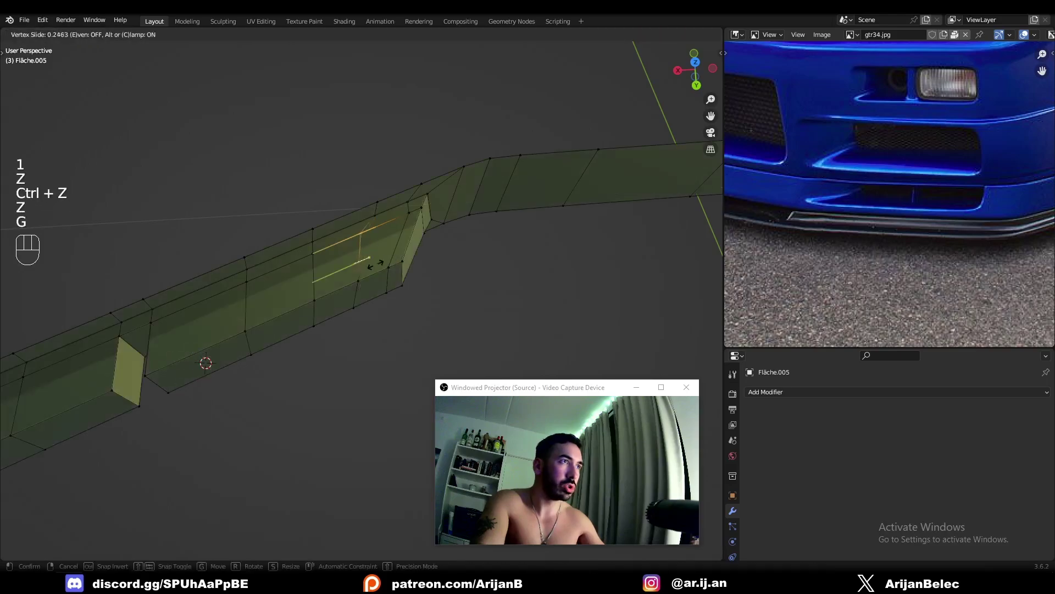
key(g)
click(349, 306)
Select the edge path around the pocket beside its inner wall and slide it by a factor of about -0.364.
right_click(406, 218)
key(z)
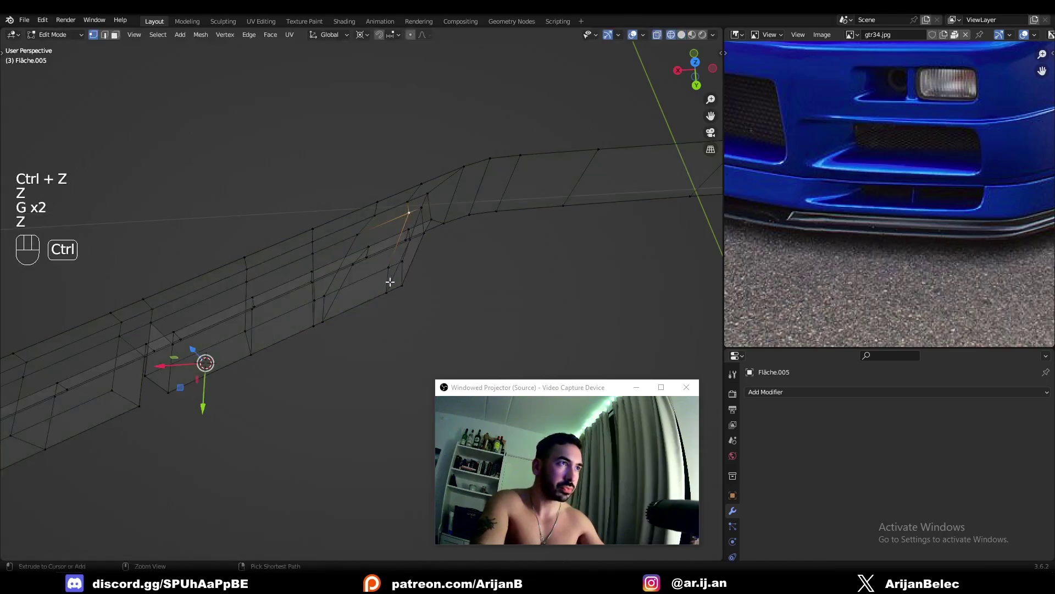
ctrl+right_click(409, 238)
middle_drag(407, 238, 403, 256)
key(ctrl+z)
ctrl+right_click(373, 287)
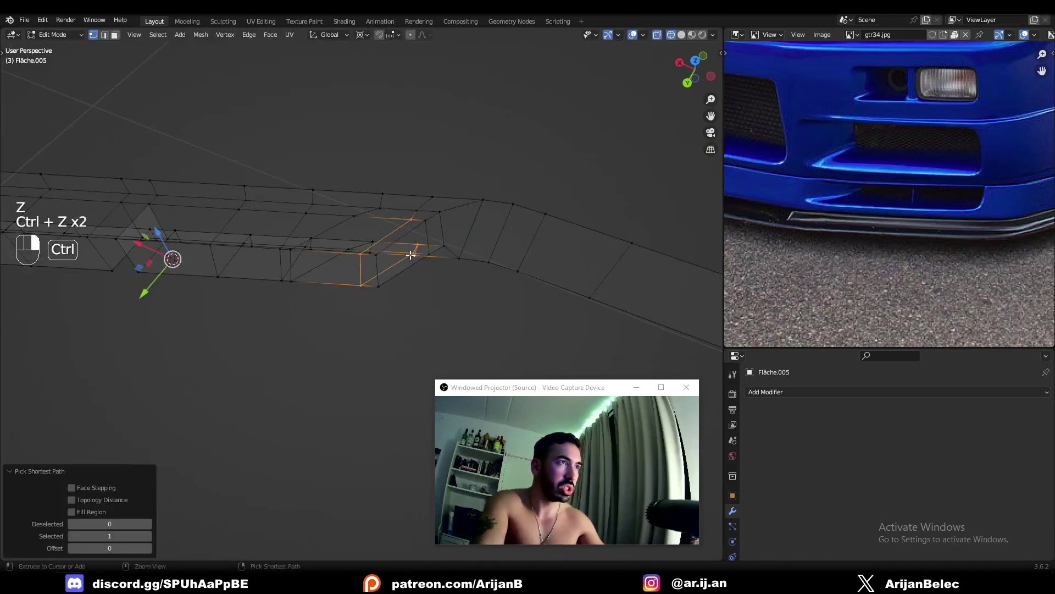
key(alt+z)
key(ctrl+z)
key(alt+z)
key(alt+z)
key(g)
key(g)
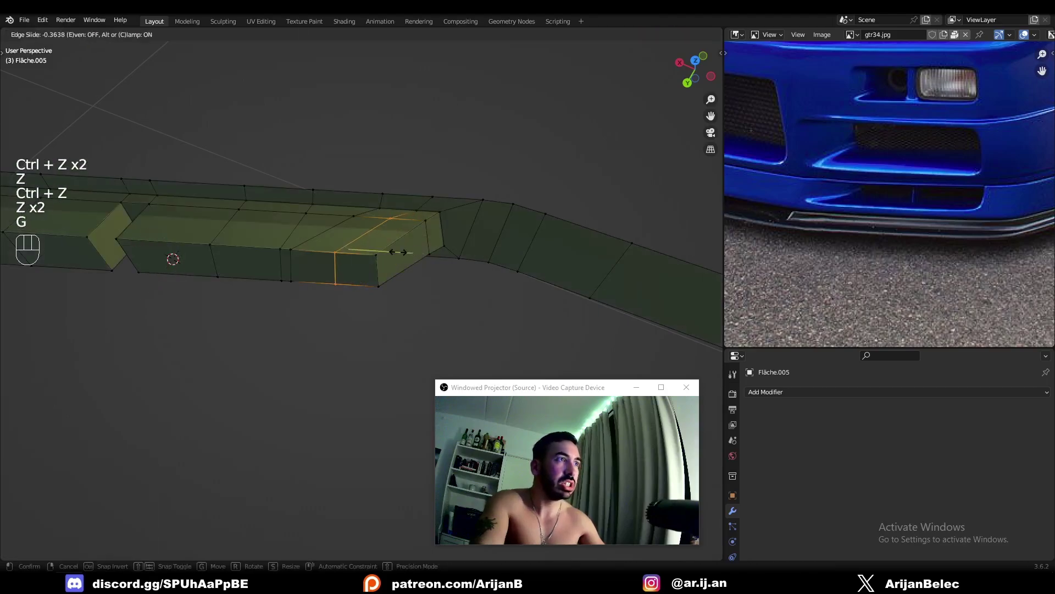
click(398, 251)
Slide the rear corner edge of the pocket further along the vent to increase the slant of its inner wall.
key(2)
right_click(365, 277)
right_click(388, 270)
middle_drag(365, 276, 323, 261)
key(g)
key(y)
key(Escape)
key(g)
key(x)
right_click(437, 294)
key(g)
key(g)
click(424, 299)
key(Tab)
key(Tab)
middle_drag(323, 261, 305, 245)
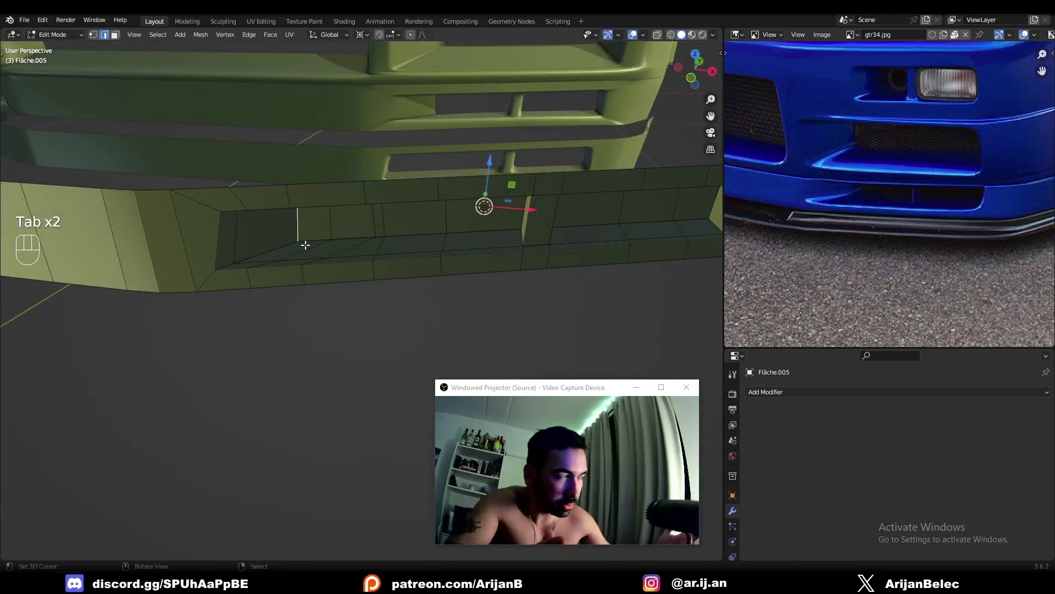
middle_drag(301, 244, 309, 224)
Delete all the back faces closing off the two vent openings on either side of the divider.
key(3)
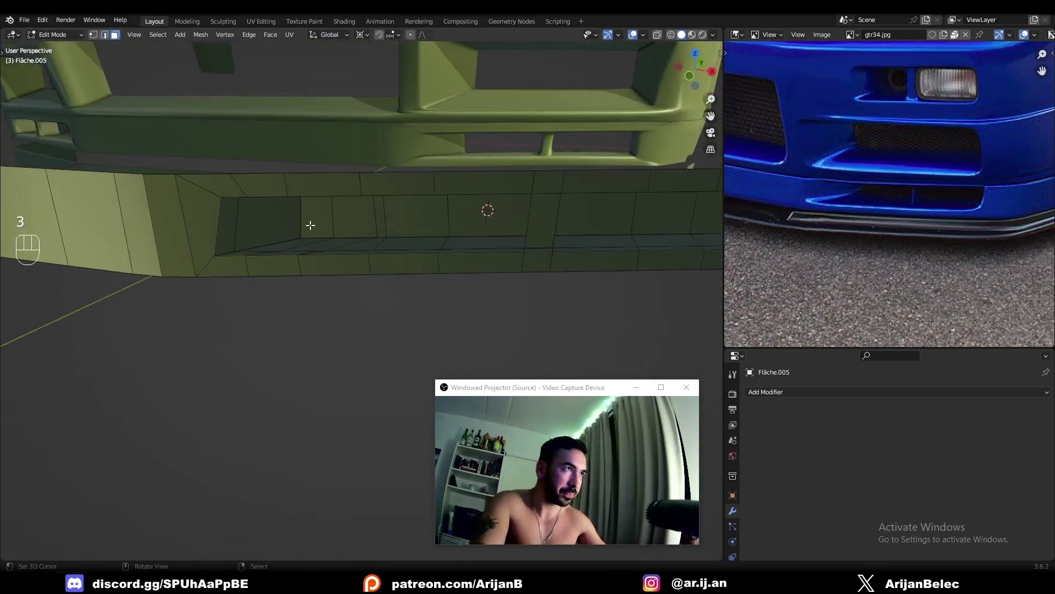
right_click(311, 222)
ctrl+right_click(497, 224)
middle_drag(497, 224, 461, 215)
shift+middle_drag(461, 215, 346, 212)
ctrl+right_click(443, 209)
ctrl+click(548, 215)
ctrl+click(598, 215)
key(ctrl+z)
key(x)
click(580, 164)
key(ctrl+z)
shift+right_click(377, 224)
shift+right_click(400, 224)
shift+right_click(381, 221)
middle_drag(431, 221, 525, 219)
key(x)
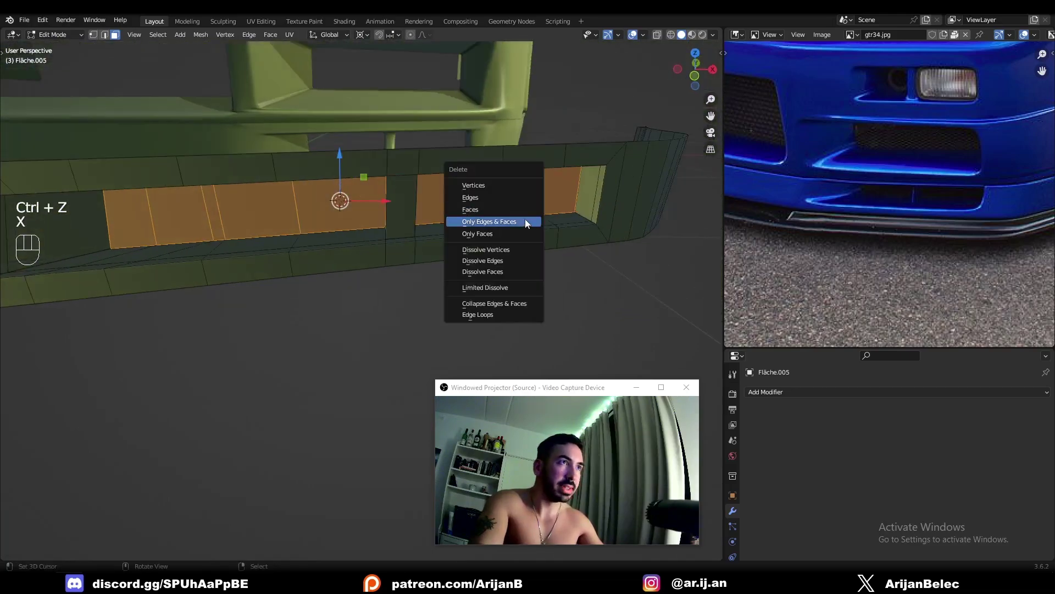
click(517, 210)
Return to Object Mode and add a level 2 Subdivision modifier to the lip.
key(Tab)
scroll(413, 236, down, 5)
middle_drag(328, 260, 367, 247)
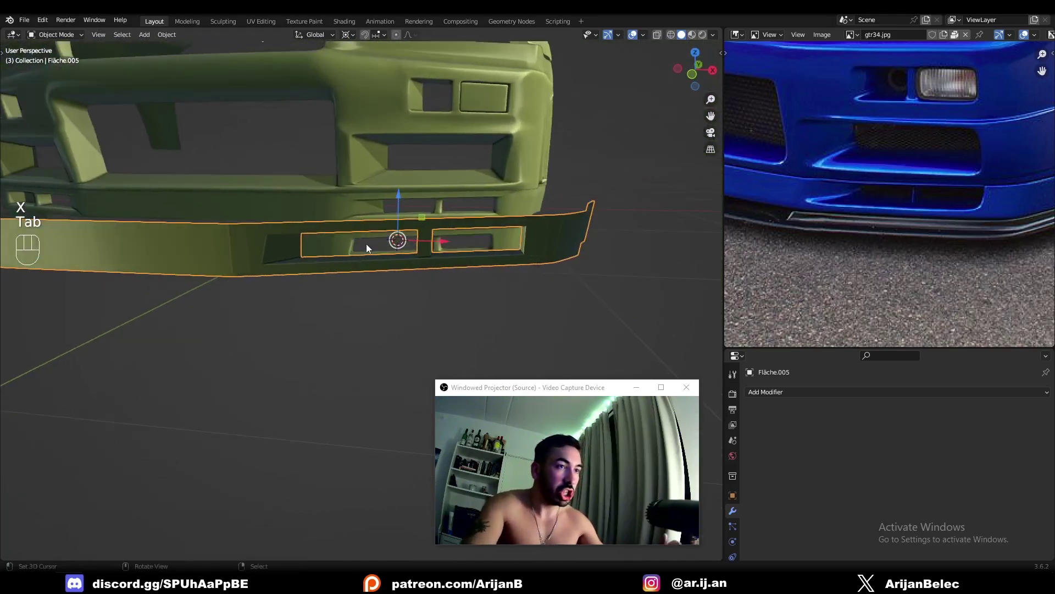
key(ctrl+2)
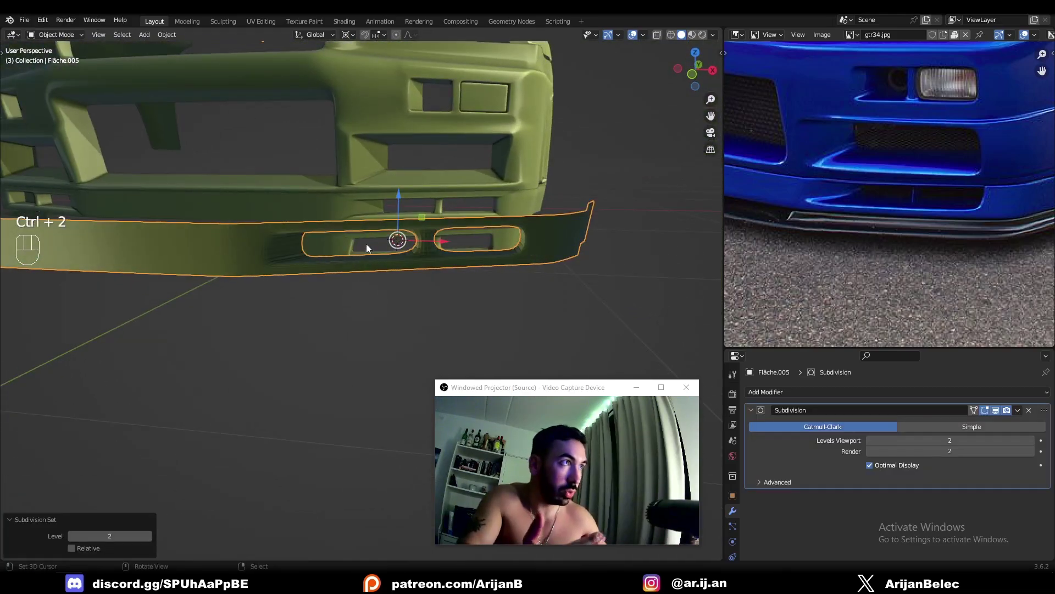
Add three evenly spaced lengthwise loop cuts to the lip's front section and to its side section.
middle_drag(517, 250, 244, 248)
key(Tab)
key(ctrl+r)
scroll(293, 243, up, 1)
scroll(293, 242, up, 1)
click(294, 242)
right_click(294, 243)
shift+middle_drag(367, 269, 293, 248)
key(ctrl+r)
scroll(486, 268, up, 2)
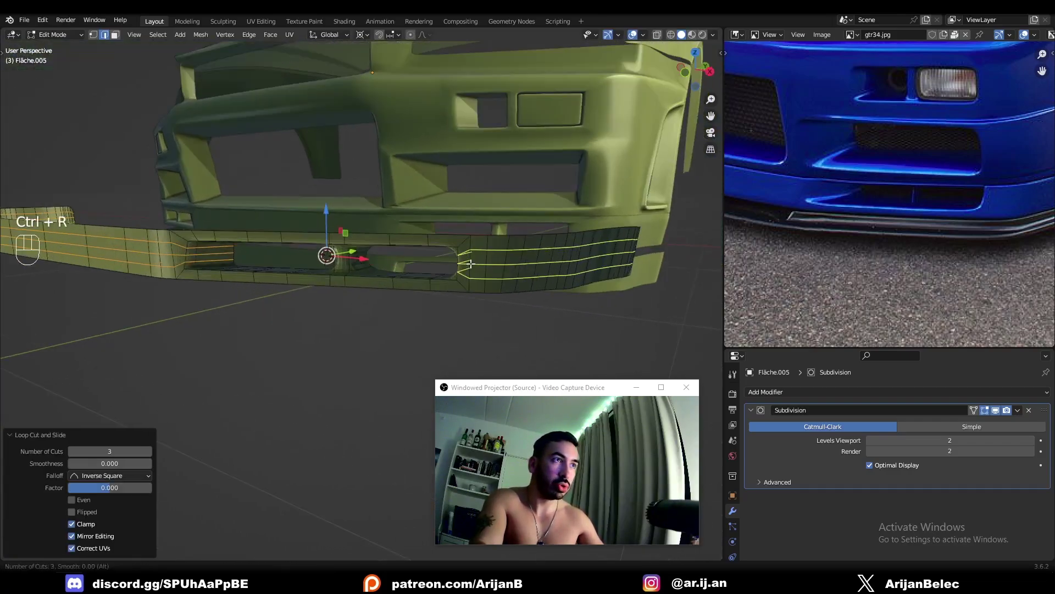
click(486, 267)
right_click(486, 267)
key(Tab)
middle_drag(402, 273, 385, 220)
key(Tab)
key(ctrl+r)
scroll(377, 199, down, 1)
click(377, 199)
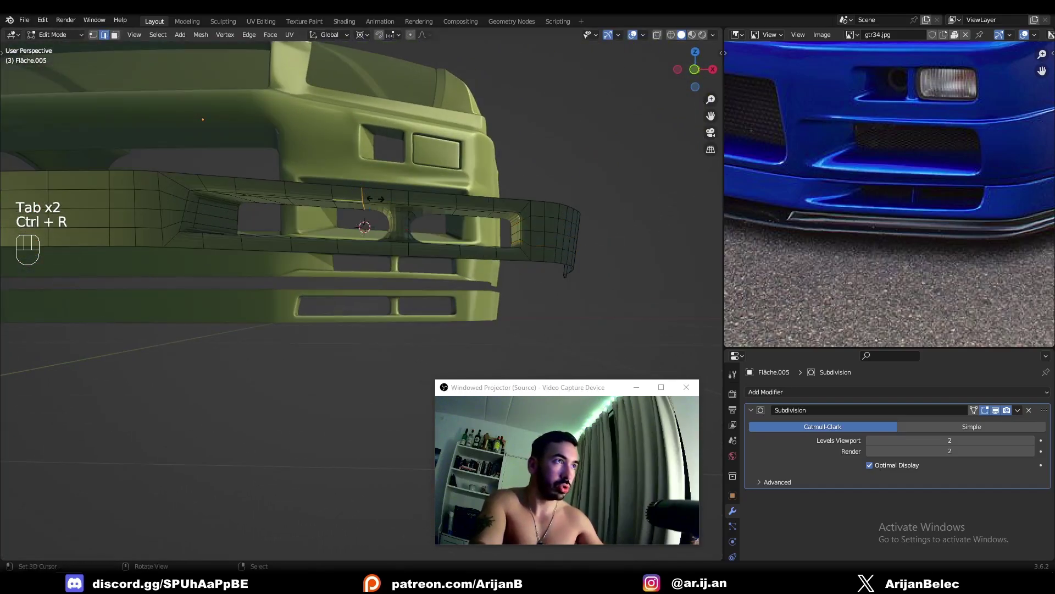
right_click(385, 199)
key(ctrl+r)
click(418, 200)
right_click(420, 200)
middle_drag(420, 200, 410, 231)
key(ctrl+z)
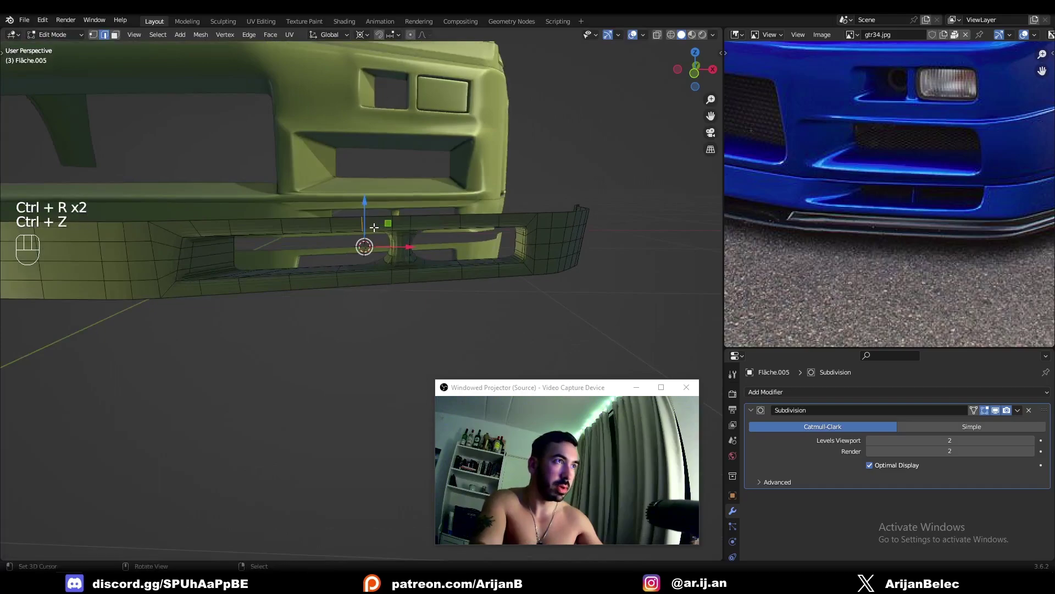
key(ctrl+z)
Add unslid loop cuts across the upper and lower rims of the vent to split their long faces.
key(ctrl+r)
scroll(374, 218, down, 1)
click(375, 218)
right_click(374, 218)
key(ctrl+r)
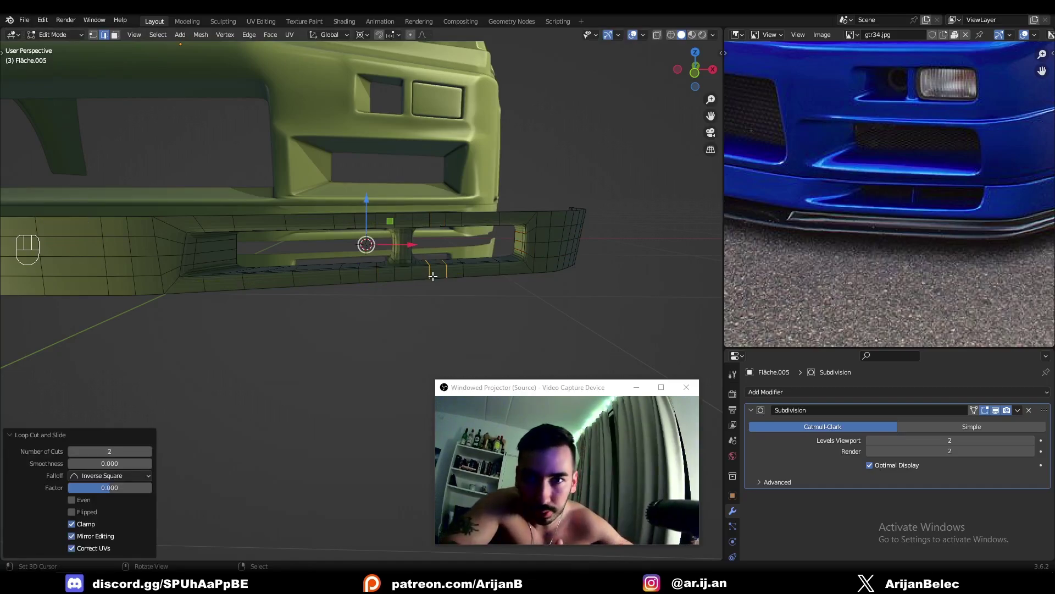
click(318, 280)
right_click(319, 280)
key(ctrl+r)
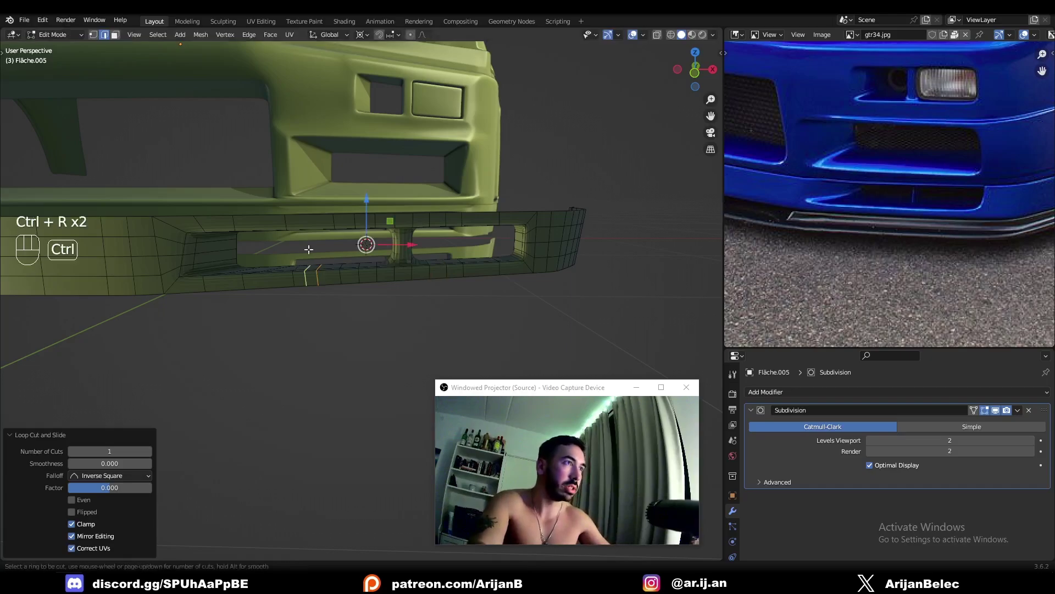
click(307, 226)
click(306, 227)
key(ctrl+r)
middle_drag(253, 281, 309, 258)
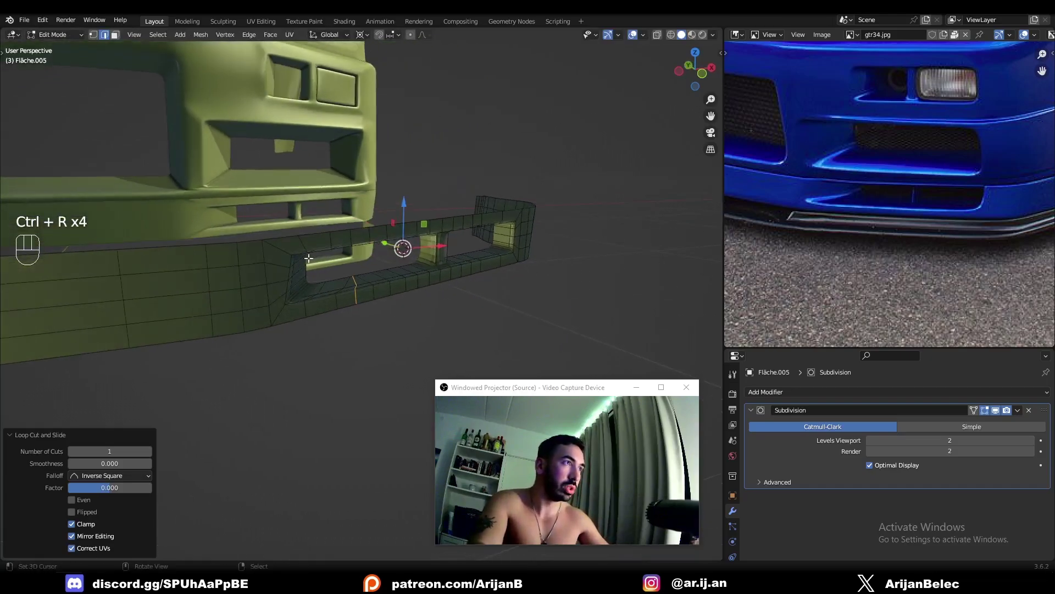
middle_drag(369, 294, 429, 302)
Add centred loop cuts across the rims above and below the outer vent opening.
key(ctrl+r)
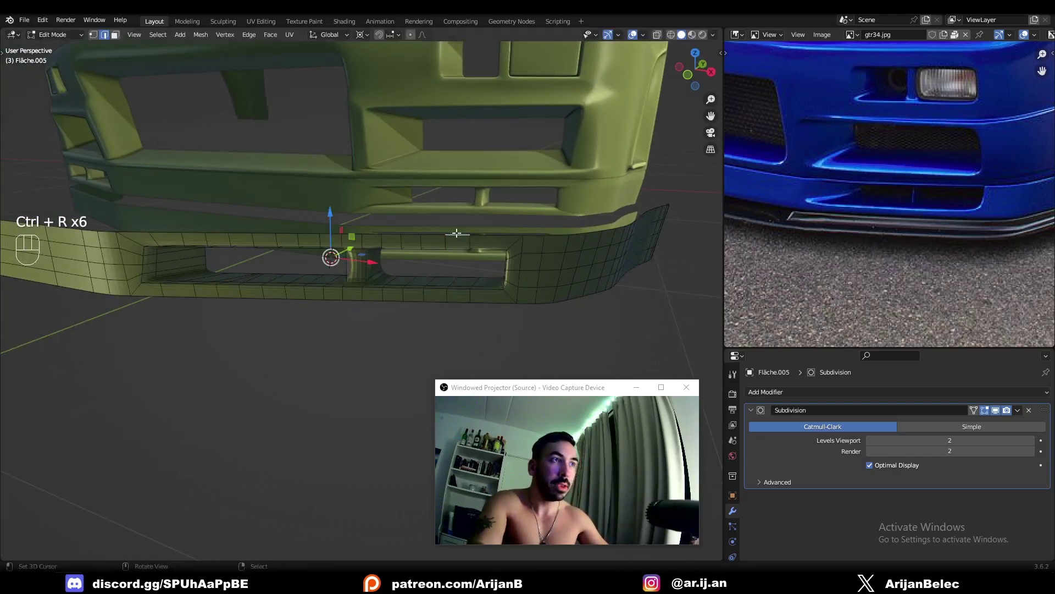
double_click(457, 238)
key(ctrl+r)
click(485, 238)
click(485, 238)
key(ctrl+r)
double_click(495, 297)
Check the smoothed lip, then add further centred loop cuts around the vent rims.
middle_drag(352, 310, 348, 254)
key(Tab)
key(Tab)
key(2)
key(ctrl+r)
key(ctrl+r)
double_click(389, 245)
key(ctrl+r)
double_click(499, 235)
Select single edges and faces on the lip's side section to examine how evenly the mesh is subdivided.
key(2)
key(a)
key(a)
scroll(378, 286, down, 4)
scroll(398, 235, up, 2)
right_drag(448, 221, 456, 223)
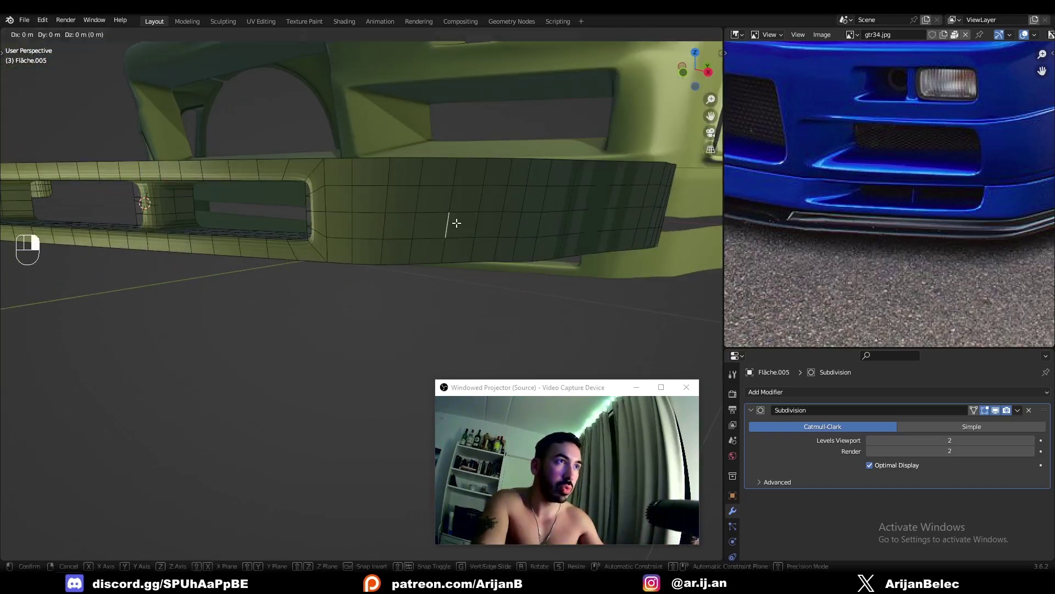
key(3)
right_click(463, 223)
right_click(507, 222)
middle_drag(402, 239, 264, 313)
right_click(443, 286)
shift+middle_drag(263, 319, 417, 261)
scroll(325, 266, down, 4)
shift+middle_drag(324, 280, 384, 264)
key(ctrl+r)
click(404, 255)
right_click(405, 255)
scroll(359, 260, up, 1)
click(361, 259)
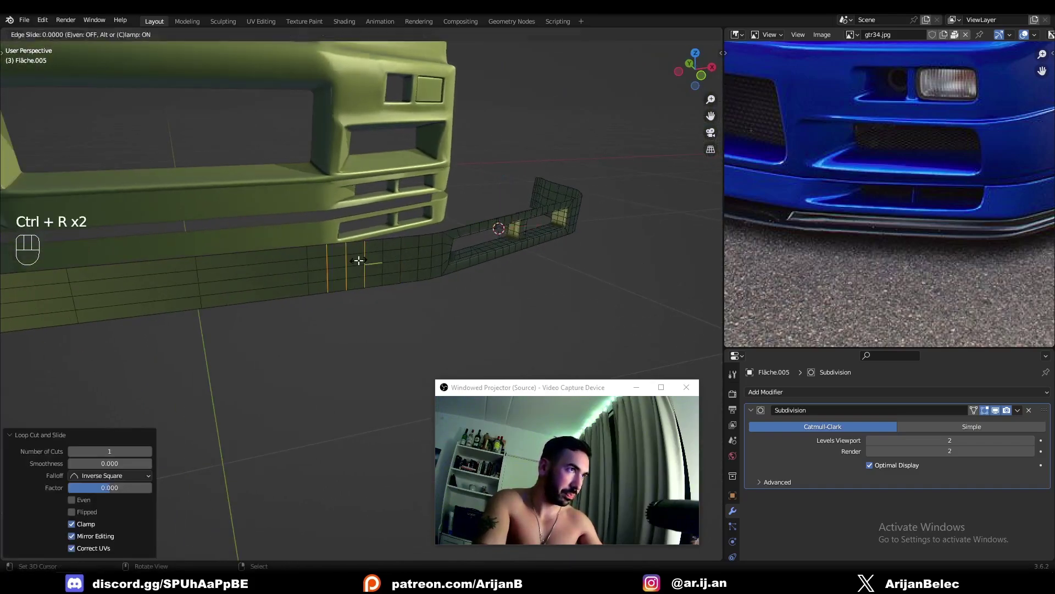
right_click(361, 260)
key(ctrl+r)
scroll(281, 269, up, 2)
key(Tab)
middle_drag(280, 269, 236, 245)
middle_drag(236, 245, 278, 272)
key(Tab)
key(ctrl+z)
key(ctrl+z)
key(ctrl+z)
key(ctrl+z)
key(ctrl+z)
key(ctrl+z)
Return to Object Mode and shade the lip smooth.
scroll(277, 272, down, 2)
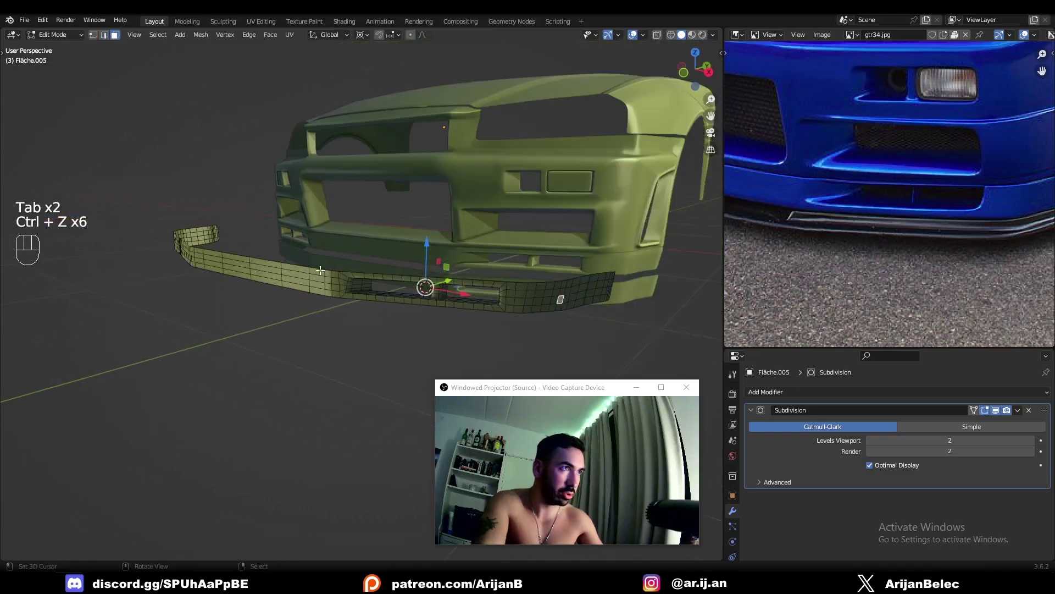
scroll(434, 269, up, 3)
shift+middle_drag(545, 273, 464, 302)
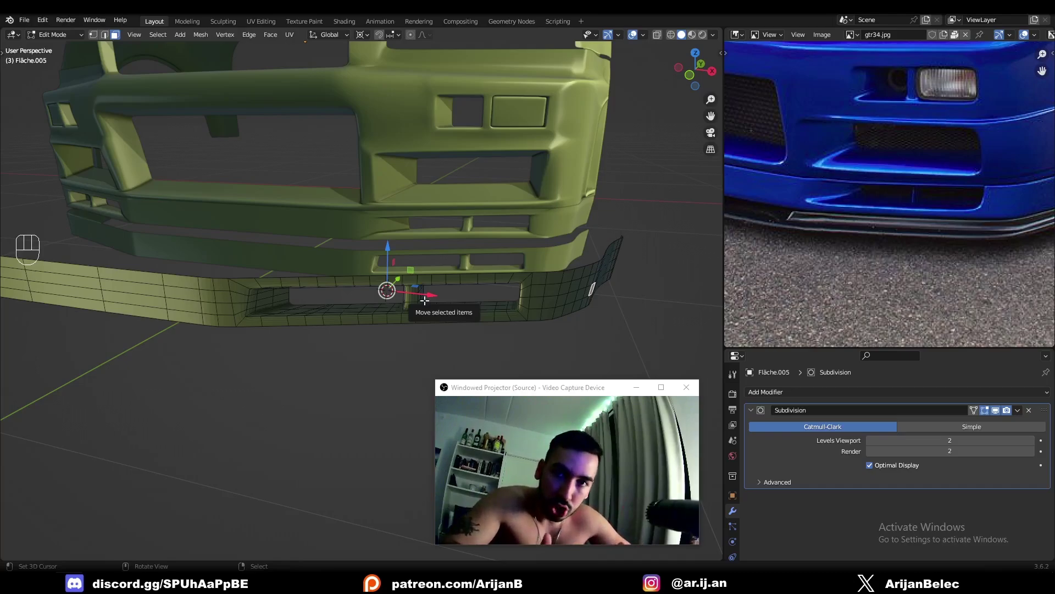
scroll(424, 301, down, 3)
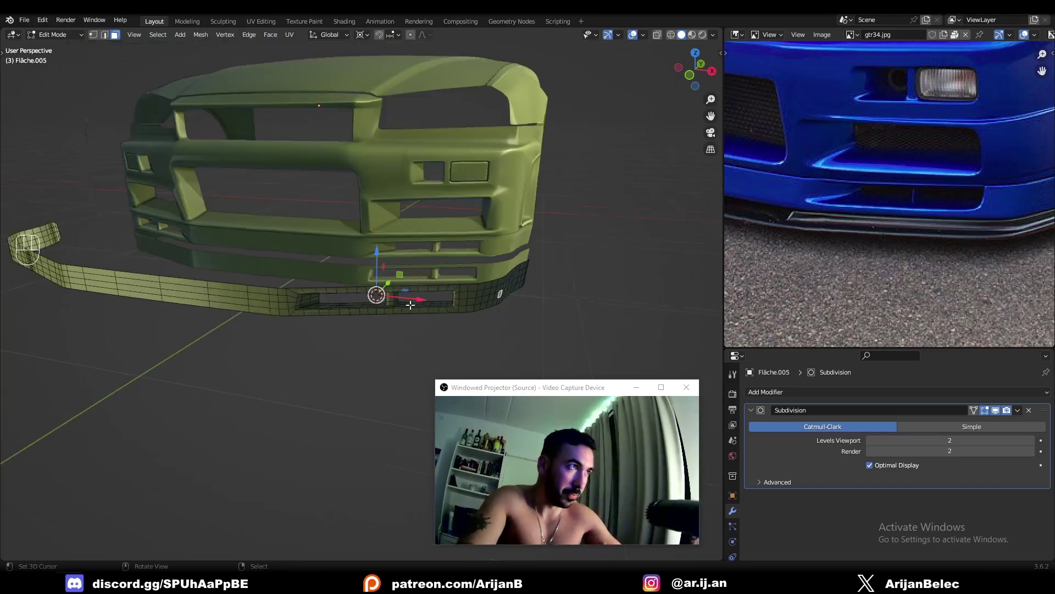
middle_drag(410, 304, 353, 283)
scroll(353, 282, up, 3)
key(Tab)
middle_drag(264, 283, 349, 303)
middle_drag(349, 303, 289, 278)
click(166, 34)
click(202, 276)
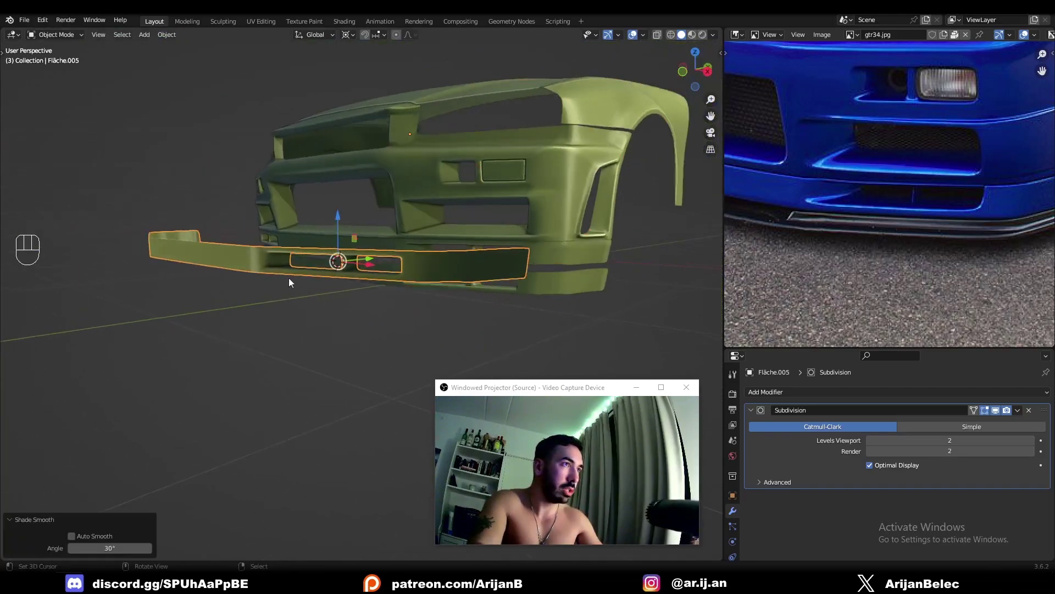
Select the lip's entire mesh and recalculate its normals.
key(a)
key(a)
key(Tab)
key(a)
key(shift+n)
key(Tab)
scroll(386, 292, up, 5)
middle_drag(351, 270, 362, 288)
Select the edge loops inside the vent pockets on both sides of the divider and slide them by a factor of about 0.62.
key(Tab)
key(1)
alt+click(363, 287)
key(2)
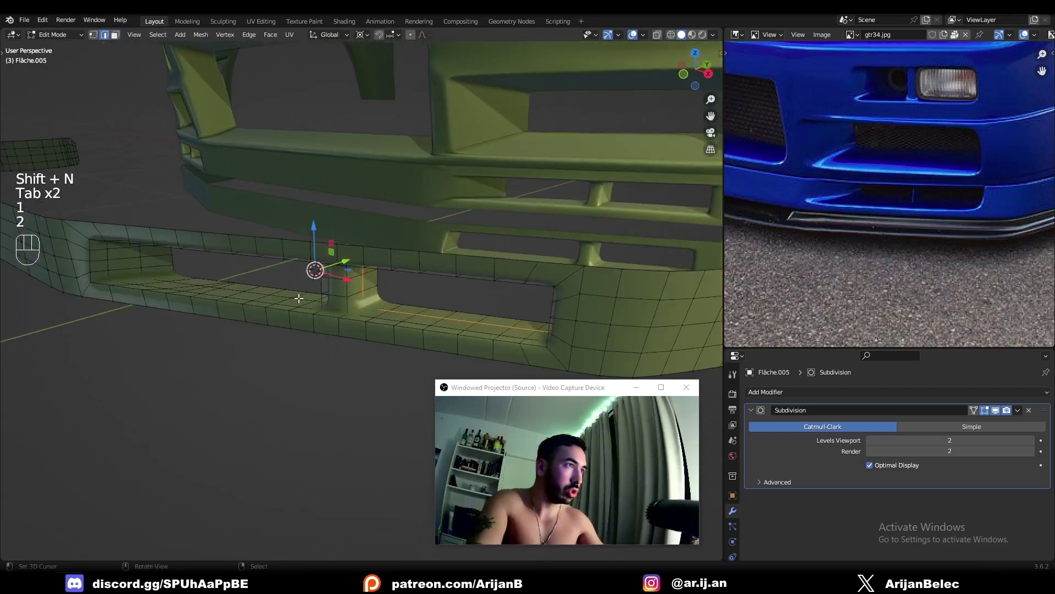
alt+shift+click(299, 303)
key(g)
key(g)
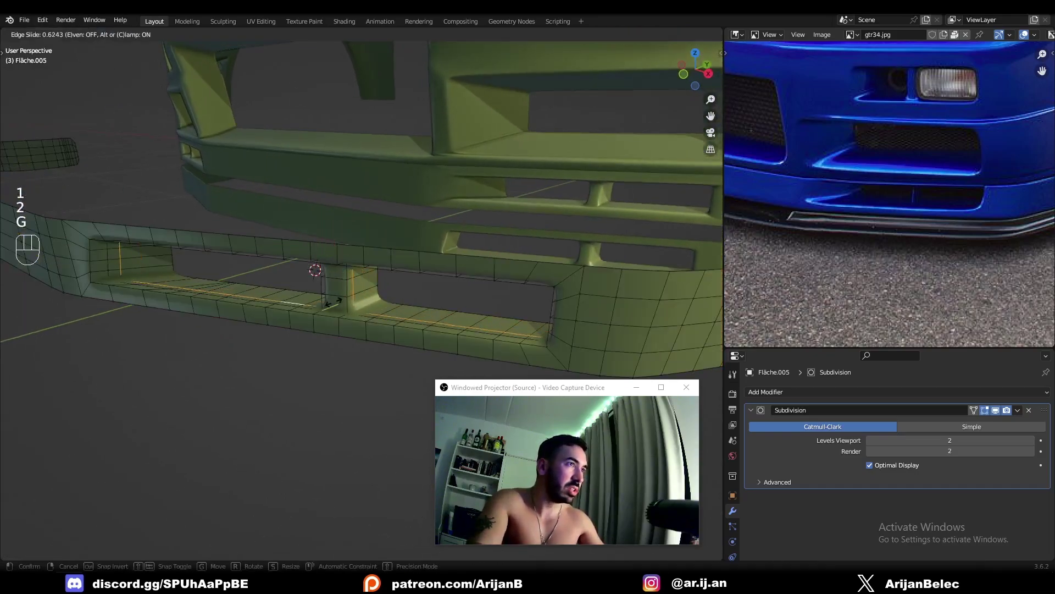
click(332, 301)
key(Tab)
scroll(379, 311, down, 3)
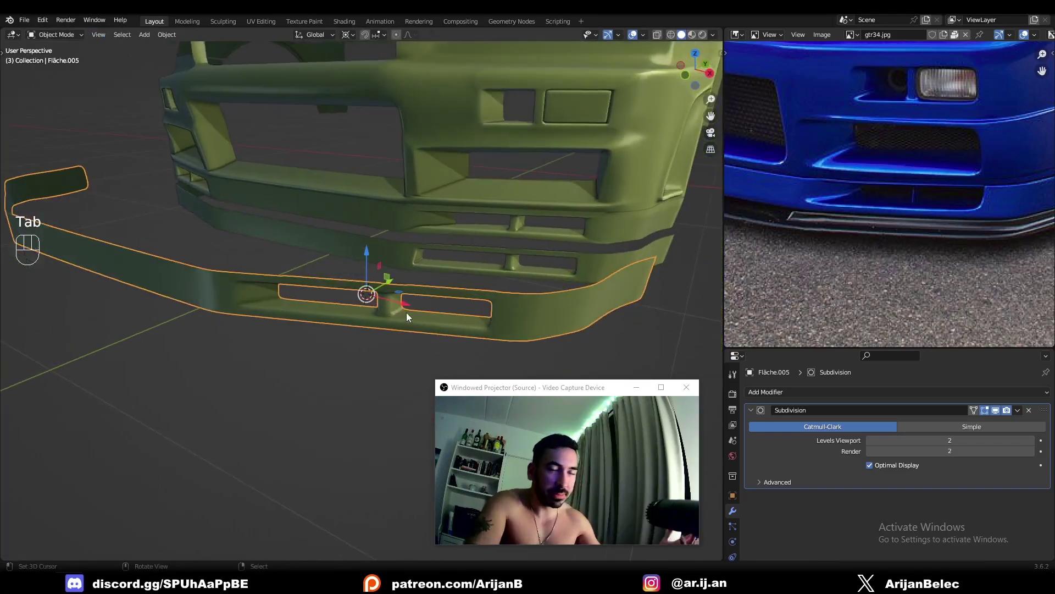
Move the finished lip 0.7 m along Y and then back by 0.1 m to fit it under the bumper.
middle_drag(407, 313, 335, 305)
key(g)
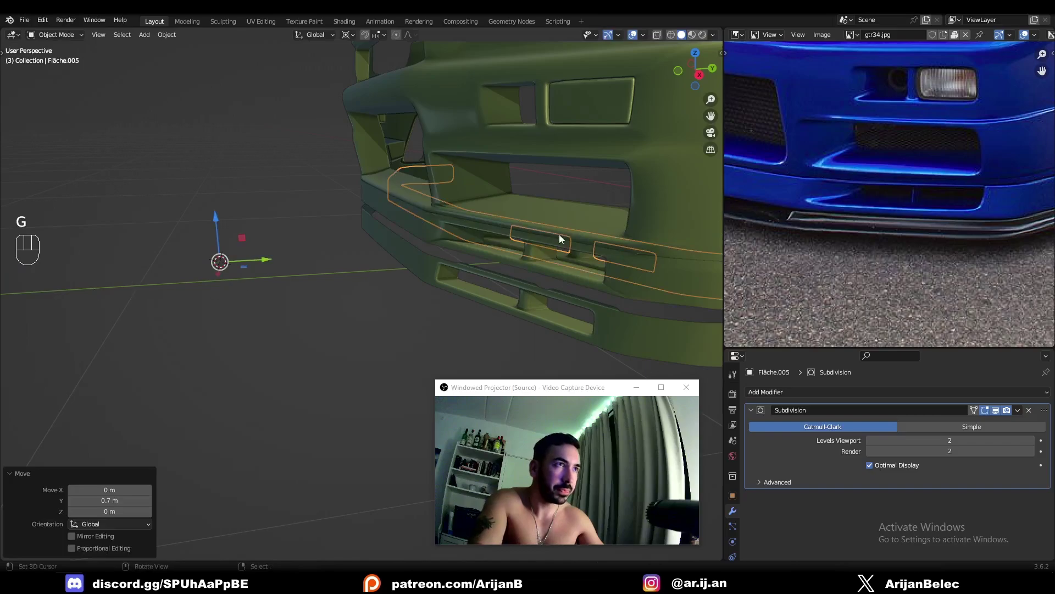
key(g)
click(278, 281)
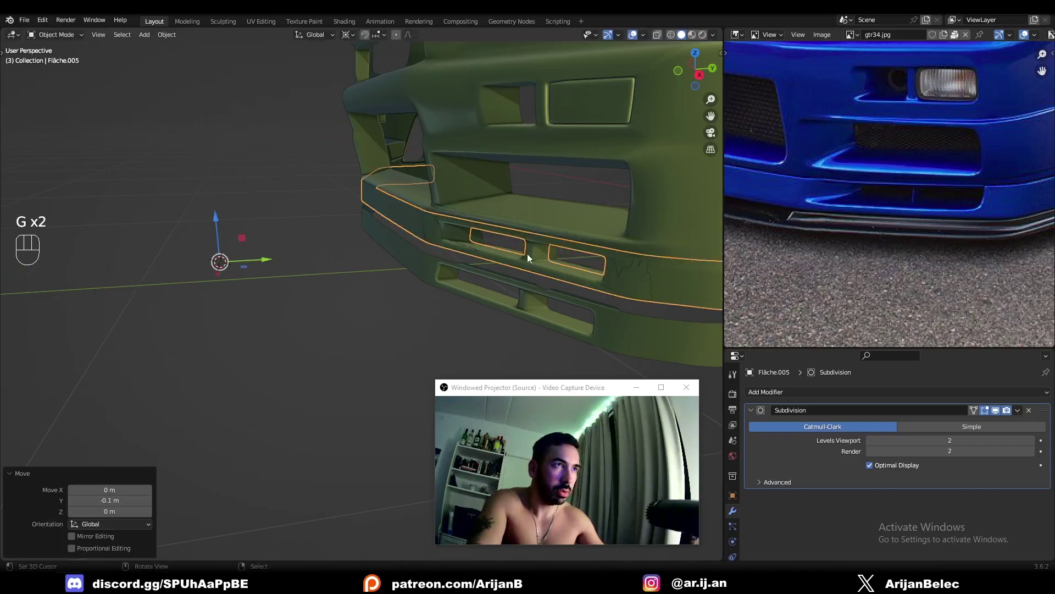
Move the earlier lip variant down 0.2 m along Z, away from the new lip, and deselect everything.
click(527, 253)
key(g)
key(z)
click(385, 269)
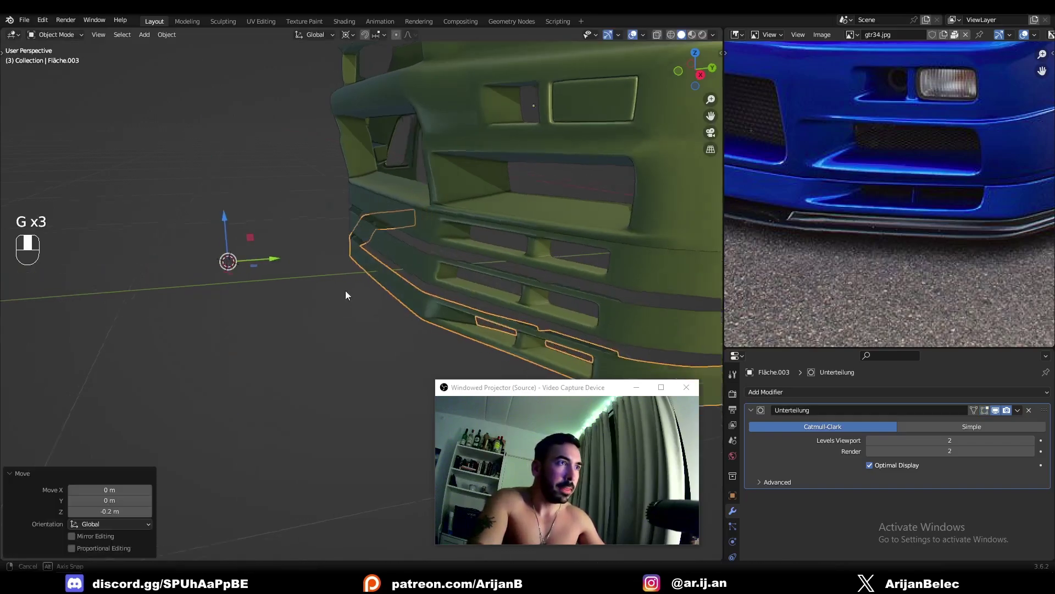
key(a)
key(a)
Compare the stacked lip variants from several angles and examine the mesh of the lowest one in Edit Mode.
middle_drag(345, 290, 278, 239)
middle_drag(350, 251, 274, 244)
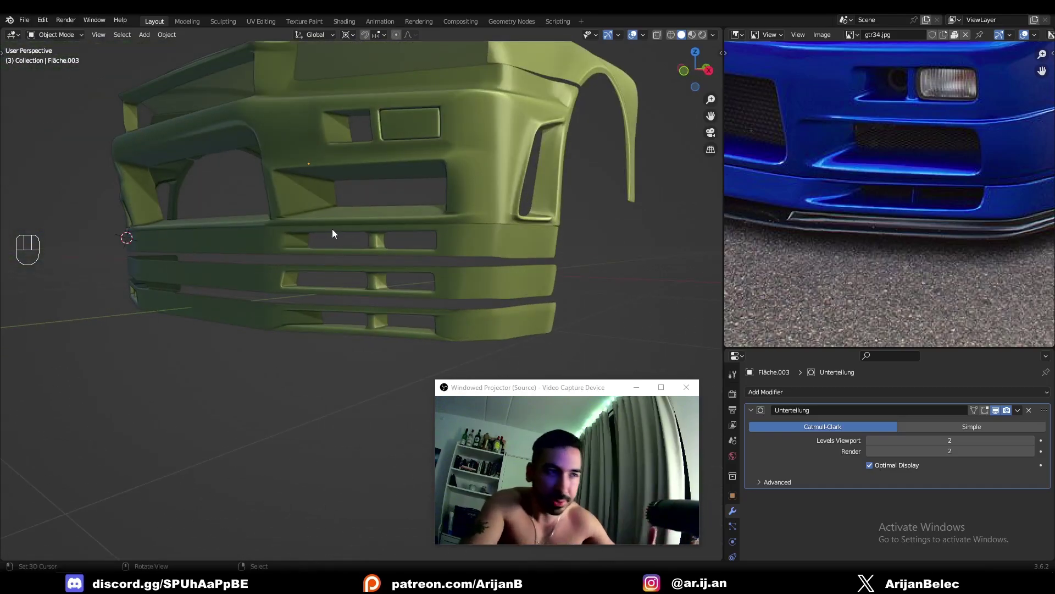
middle_drag(332, 229, 205, 329)
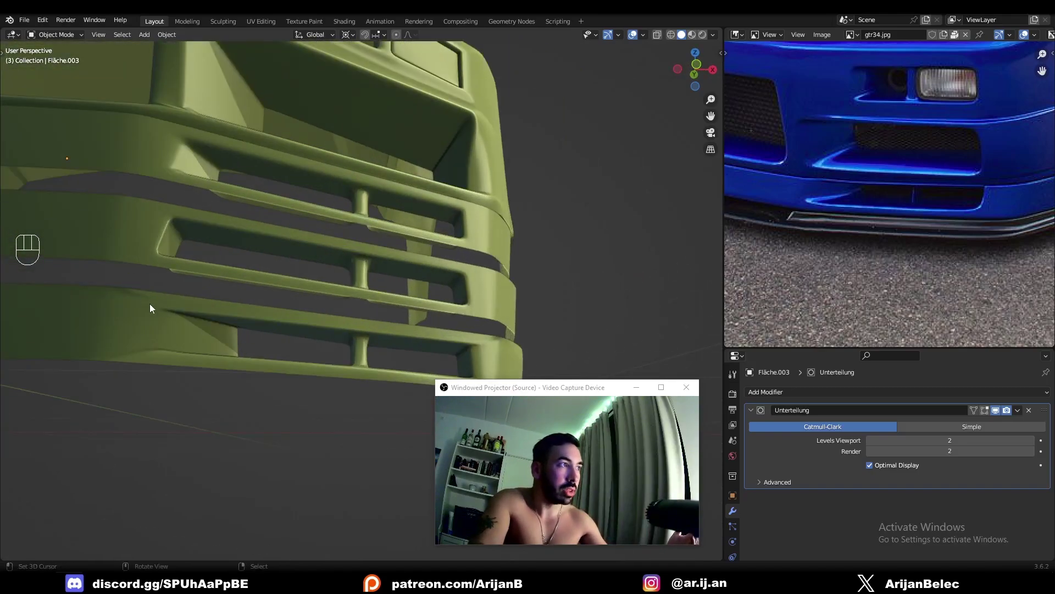
click(176, 321)
key(Tab)
key(2)
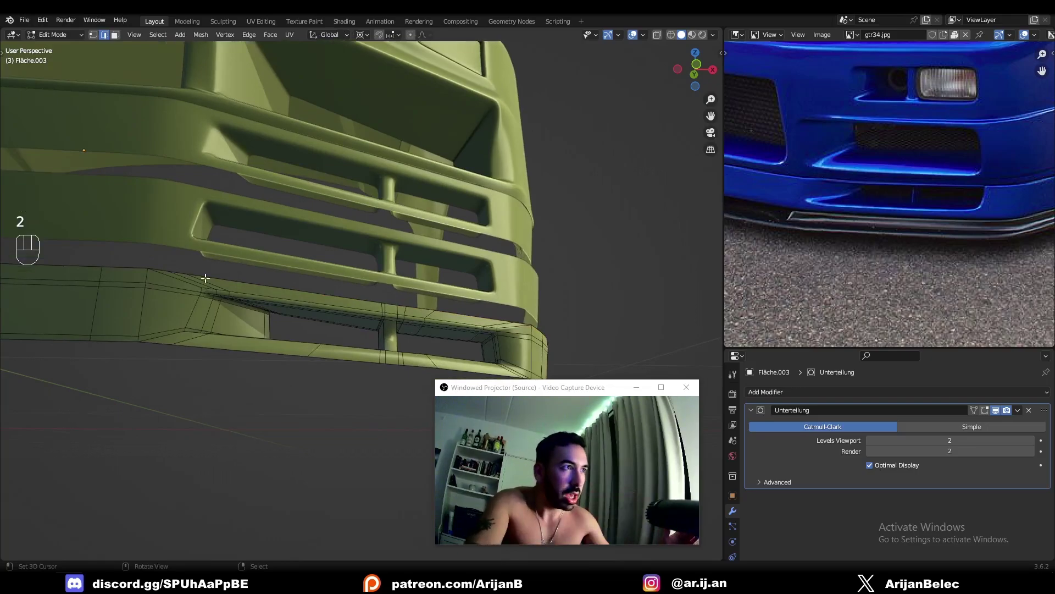
middle_drag(205, 278, 209, 274)
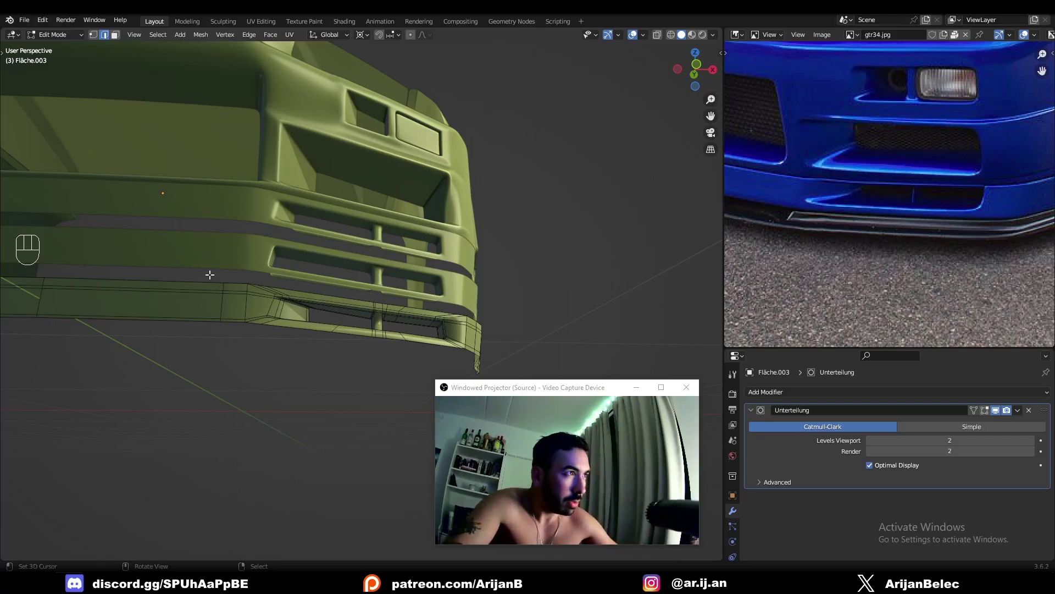
middle_drag(209, 275, 426, 217)
scroll(427, 217, up, 3)
key(Tab)
Examine the new lip's mesh in Edit Mode, then return to Object Mode and deselect everything.
right_click(411, 222)
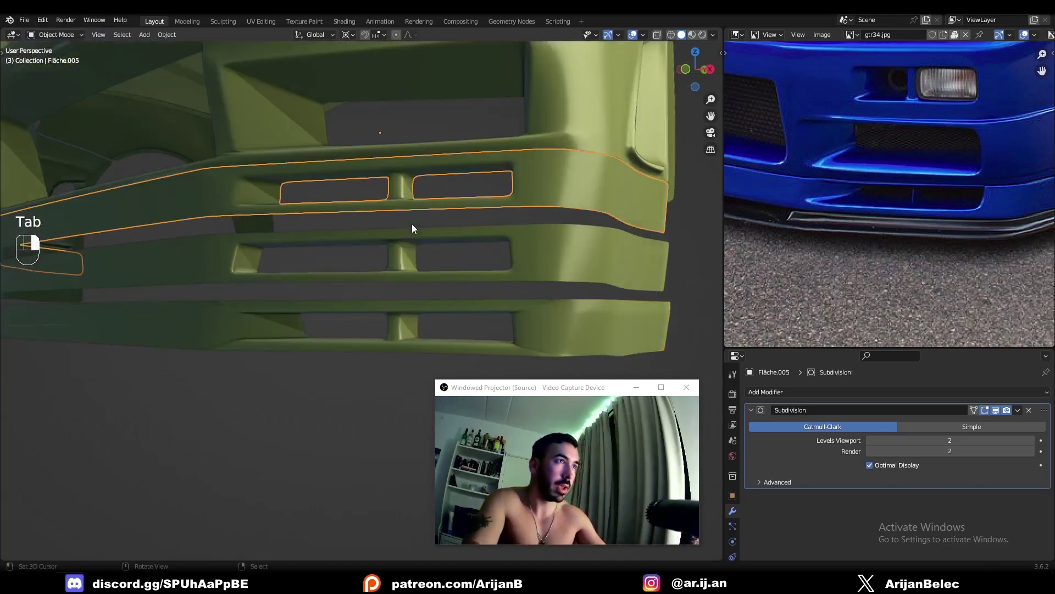
key(Tab)
key(2)
scroll(237, 199, down, 2)
middle_drag(308, 220, 362, 255)
middle_drag(362, 255, 371, 231)
key(Tab)
key(a)
key(a)
Open the main bumper mesh in Edit Mode and examine its creased edges around the side vent and wheel arch.
right_click(459, 216)
key(Tab)
middle_drag(458, 216, 402, 179)
key(2)
key(Tab)
key(Tab)
key(2)
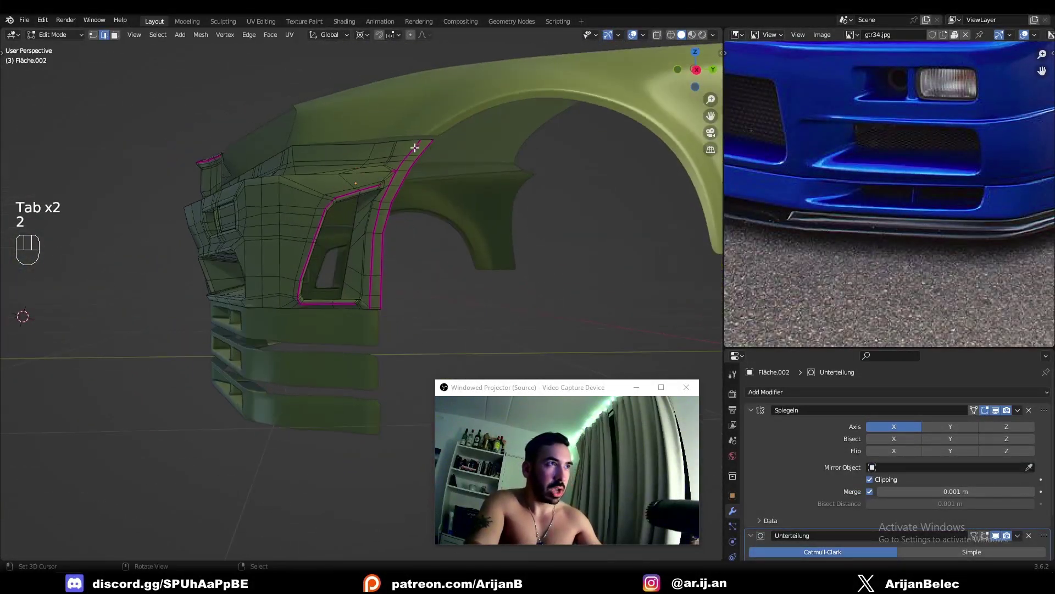
scroll(509, 196, down, 5)
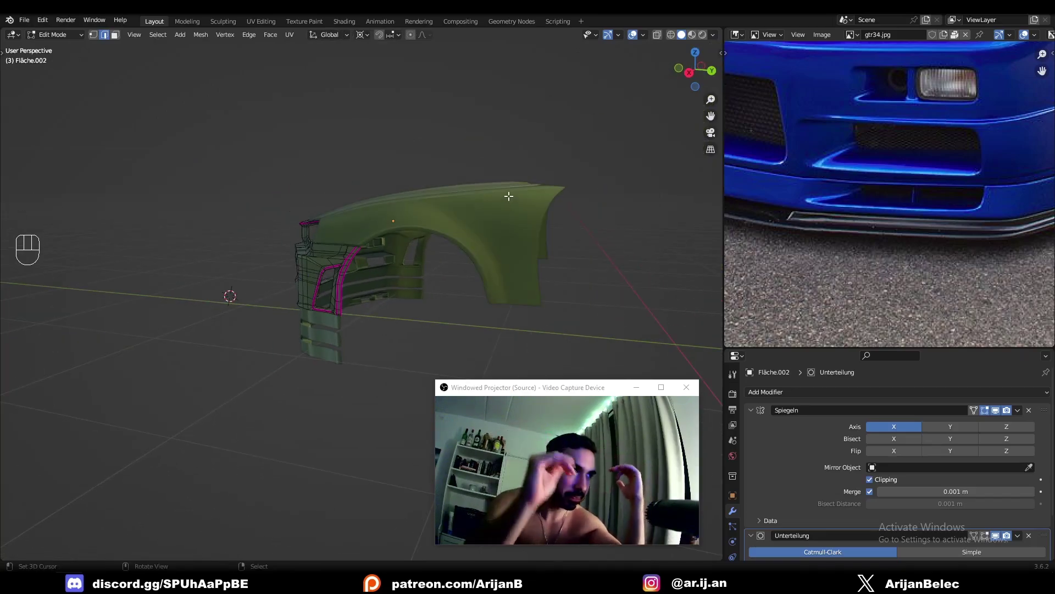
scroll(404, 209, up, 5)
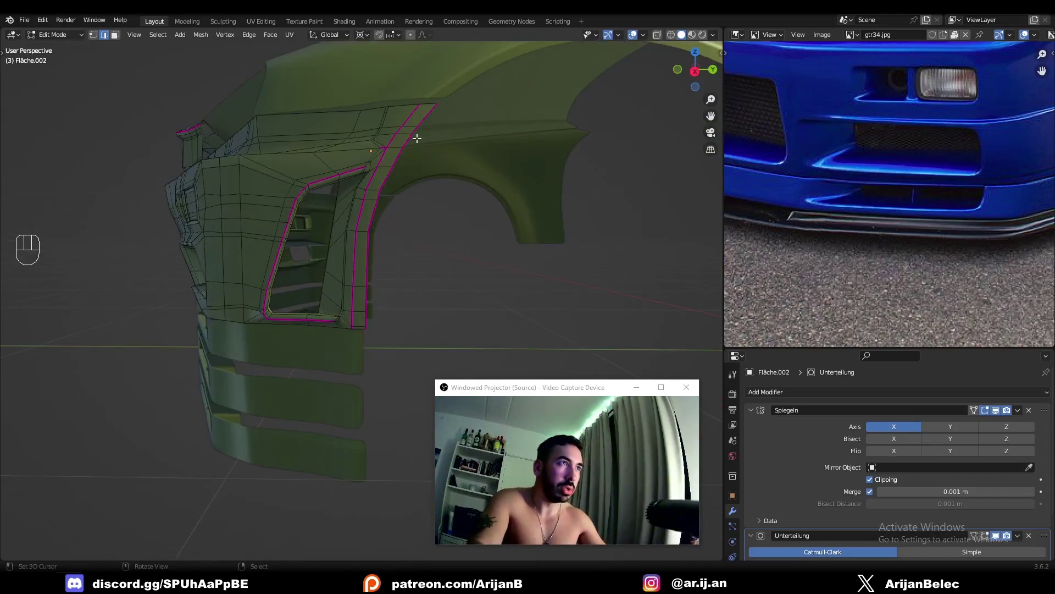
middle_drag(365, 213, 369, 254)
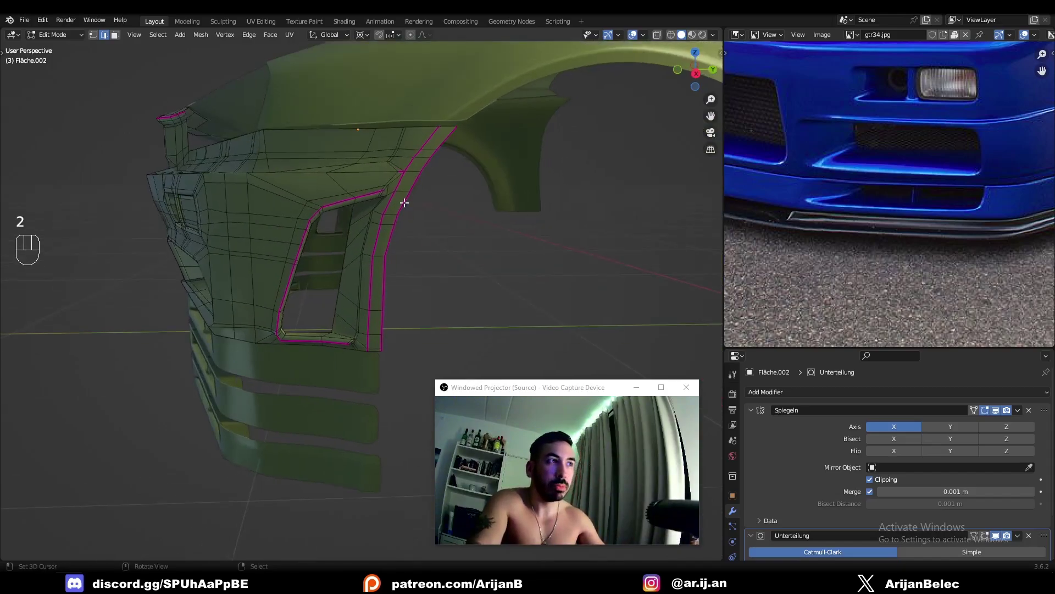
middle_drag(409, 200, 433, 108)
Snap the 3D cursor to the vertices along the bumper's outer wheel-arch edge and clear the object selection.
key(Tab)
key(Tab)
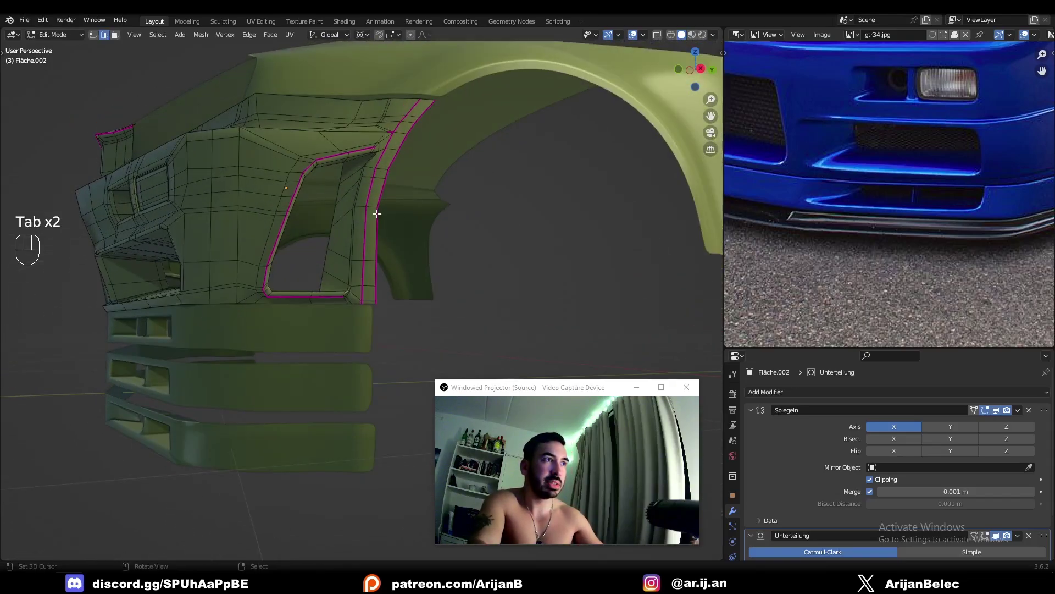
middle_drag(376, 213, 391, 272)
key(1)
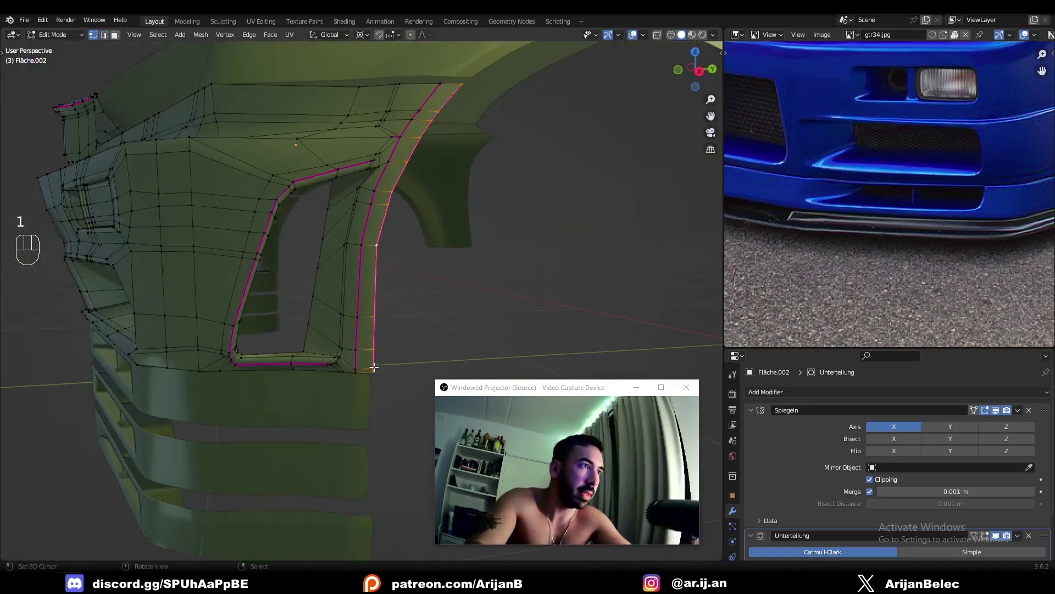
middle_drag(370, 226, 255, 237)
key(shift+s)
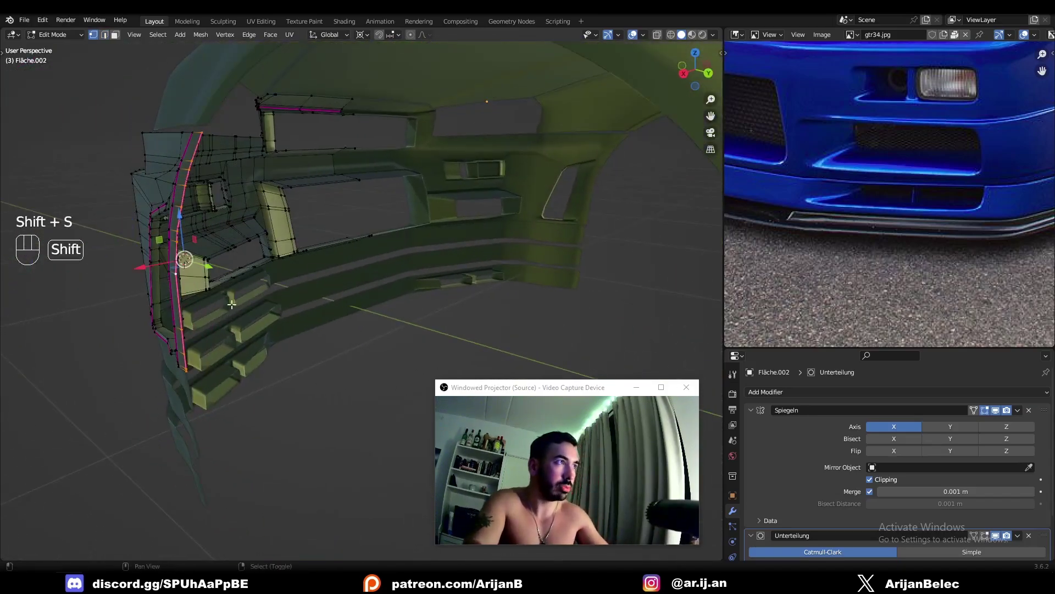
middle_drag(347, 346, 401, 353)
drag(495, 393, 627, 393)
key(Tab)
key(a)
key(a)
middle_drag(495, 247, 495, 289)
Extrude the wheel-arch edge inward behind the bumper in a short and a long segment to form a wide flange.
key(Tab)
key(e)
right_click(420, 279)
key(g)
middle_click(424, 281)
click(426, 282)
key(e)
click(450, 304)
key(Tab)
shift+middle_drag(495, 288, 343, 278)
middle_drag(343, 277, 418, 301)
scroll(427, 342, up, 2)
scroll(418, 301, down, 2)
Duplicate the flange's inner edge loop and offset the copy slightly along Y.
key(Tab)
shift+middle_drag(418, 301, 399, 286)
key(shift+d)
key(Escape)
key(g)
key(y)
right_click(395, 283)
key(g)
key(y)
click(405, 282)
Extrude the duplicated edge loop inward to form a second, narrower strip beside the flange.
key(e)
right_click(398, 287)
key(g)
key(y)
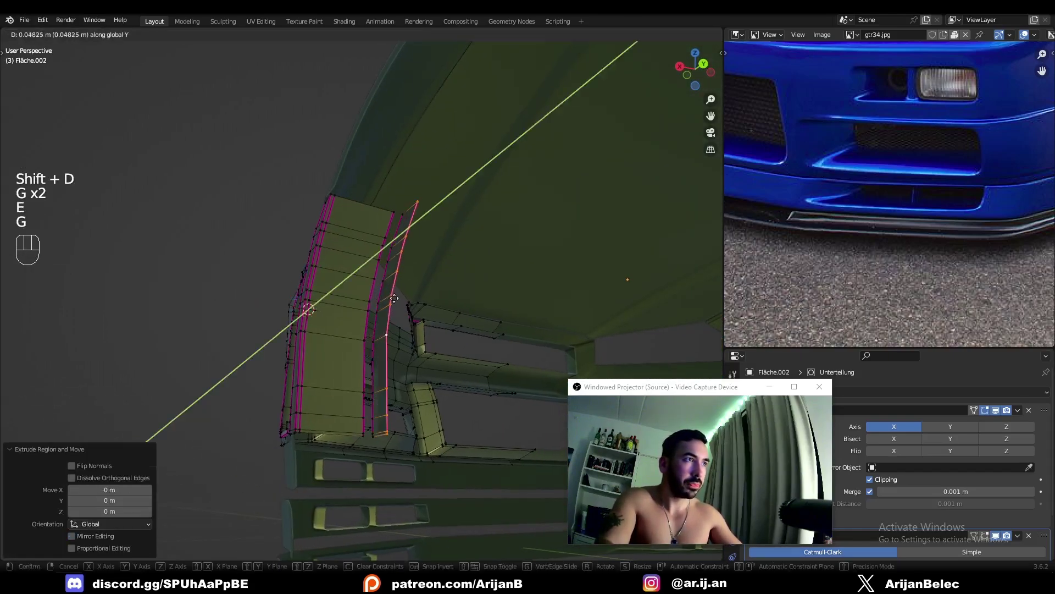
right_click(402, 296)
key(g)
right_click(404, 297)
Apply LoopTools Space and Relax to both long edge loops of the second strip.
key(2)
key(ctrl+z)
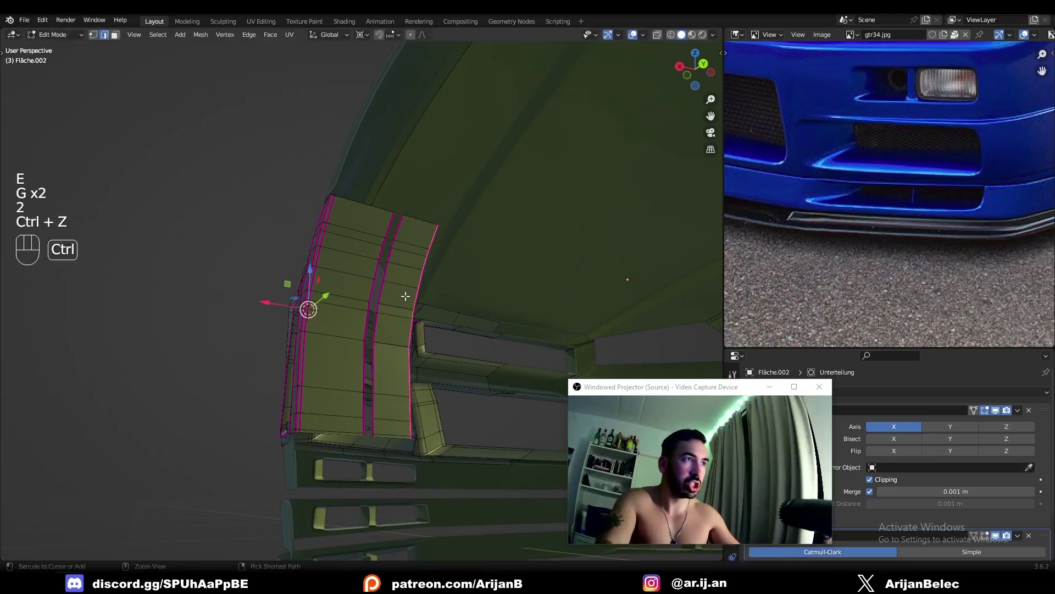
key(ctrl+z)
key(w)
mouse_move(427, 213)
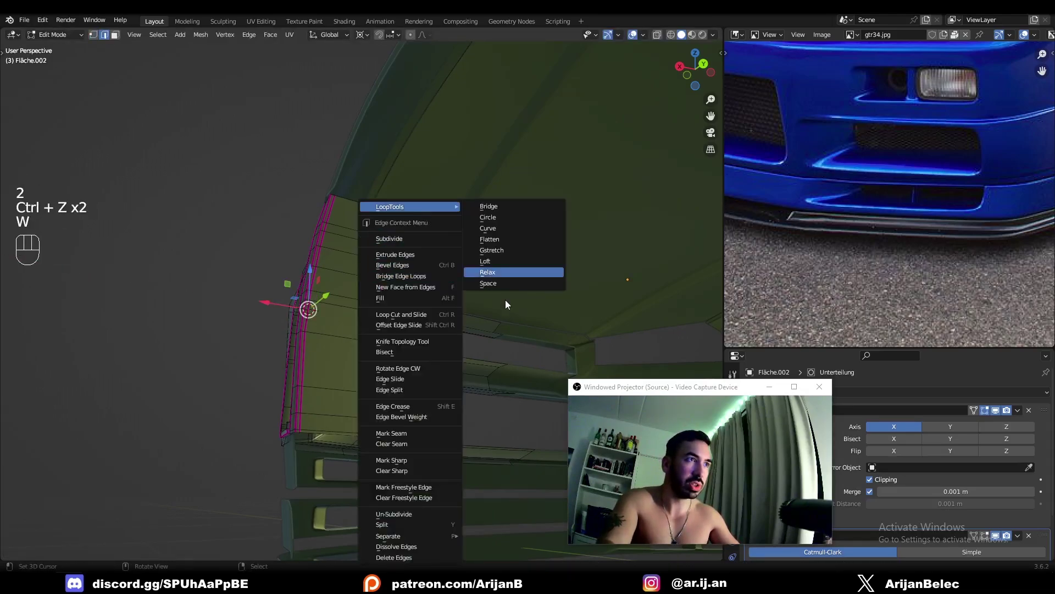
click(522, 282)
key(w)
click(531, 272)
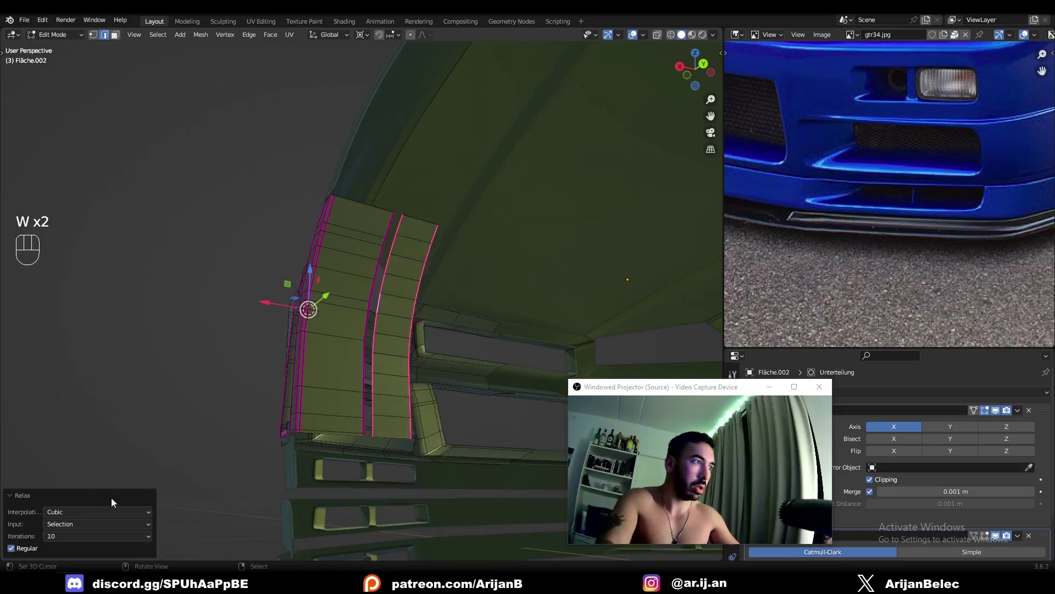
Shade the bumper object smooth in Object Mode and deselect everything.
key(Tab)
click(168, 36)
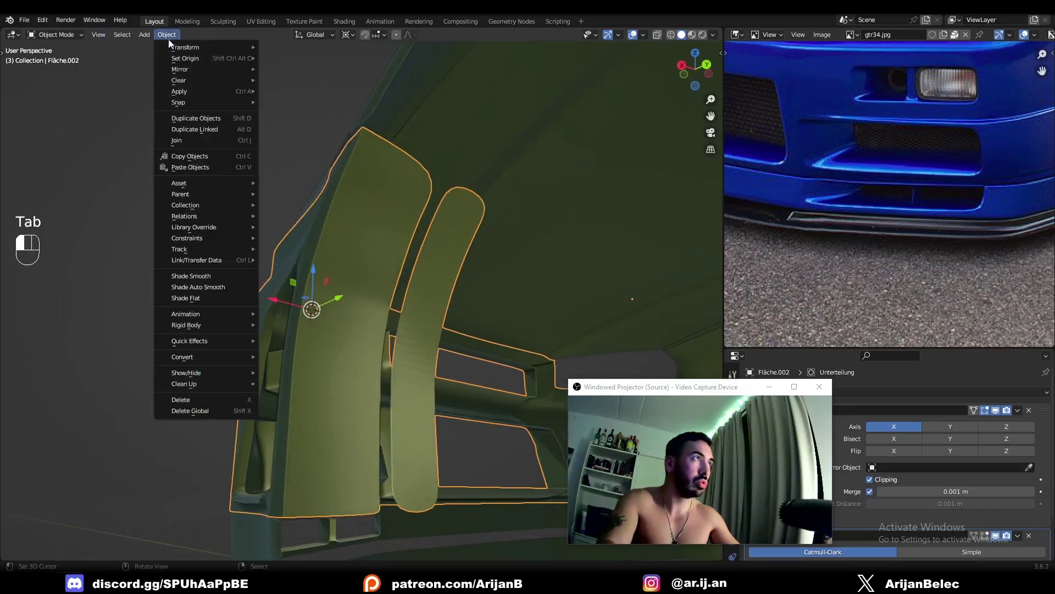
click(202, 278)
middle_drag(398, 324, 416, 353)
key(a)
key(a)
Move the second strip's inner edge loop further inward to widen the strip, and return to Object Mode.
key(Tab)
key(1)
key(g)
right_click(454, 311)
key(g)
middle_click(474, 317)
click(476, 319)
key(Tab)
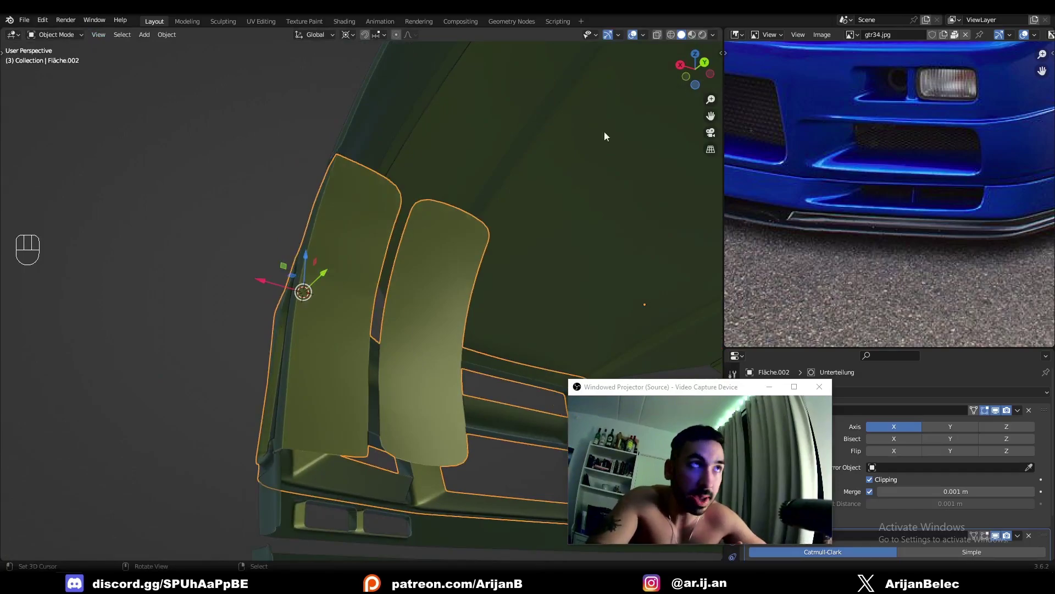
Compare the two strips' surface reflections under the glossy red and grey matcaps and restore the green matcap.
click(713, 38)
click(703, 104)
click(864, 186)
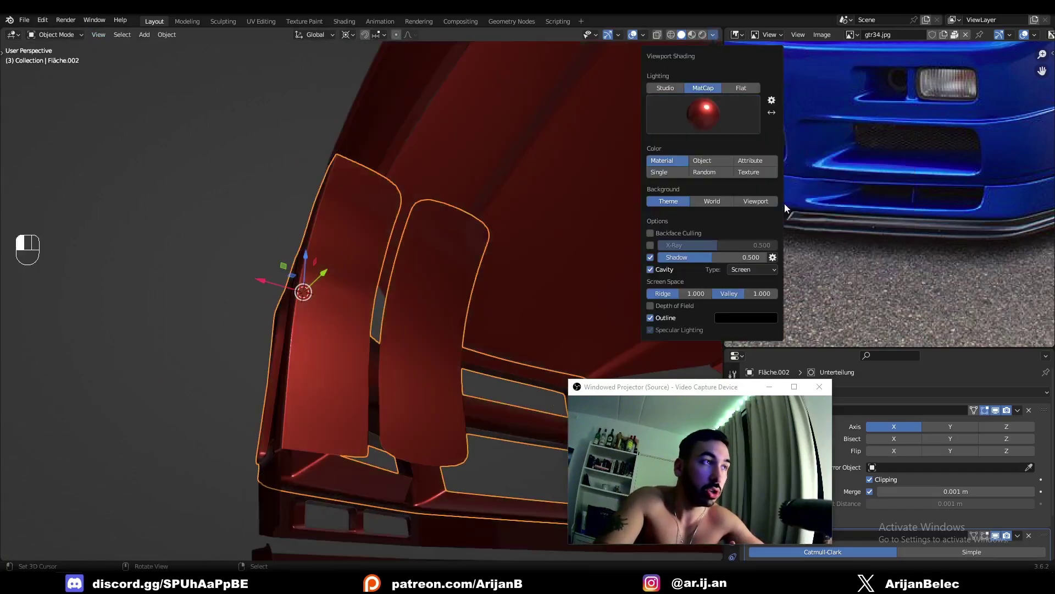
mouse_move(373, 281)
middle_down()
mouse_move(372, 321)
mouse_move(347, 278)
mouse_move(328, 288)
mouse_move(352, 272)
middle_up()
click(713, 35)
click(699, 110)
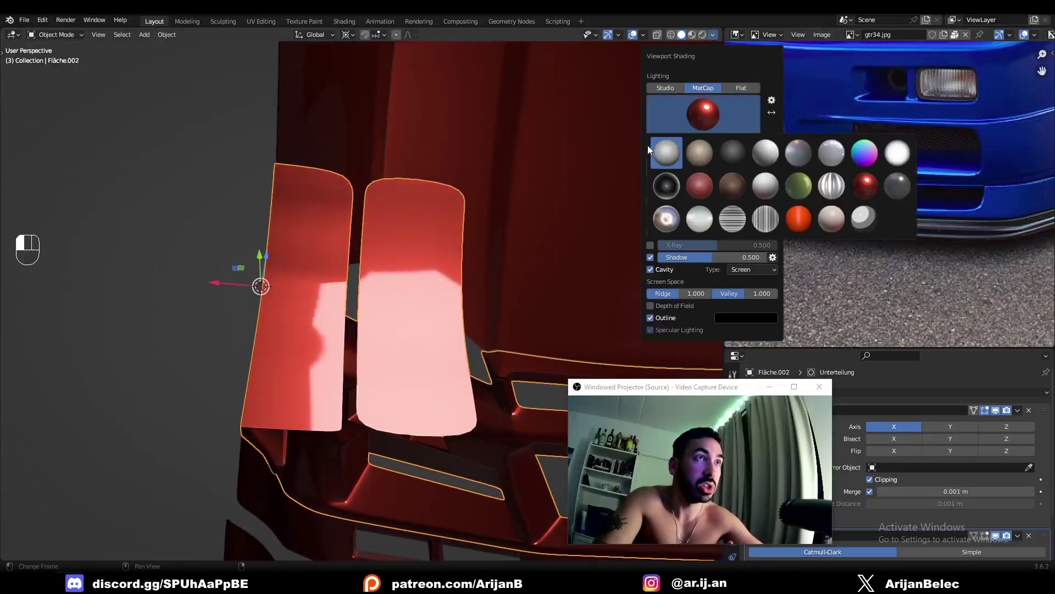
click(665, 147)
mouse_move(509, 223)
middle_down()
mouse_move(460, 275)
mouse_move(389, 264)
mouse_move(420, 229)
mouse_move(395, 275)
middle_up()
click(713, 35)
click(702, 113)
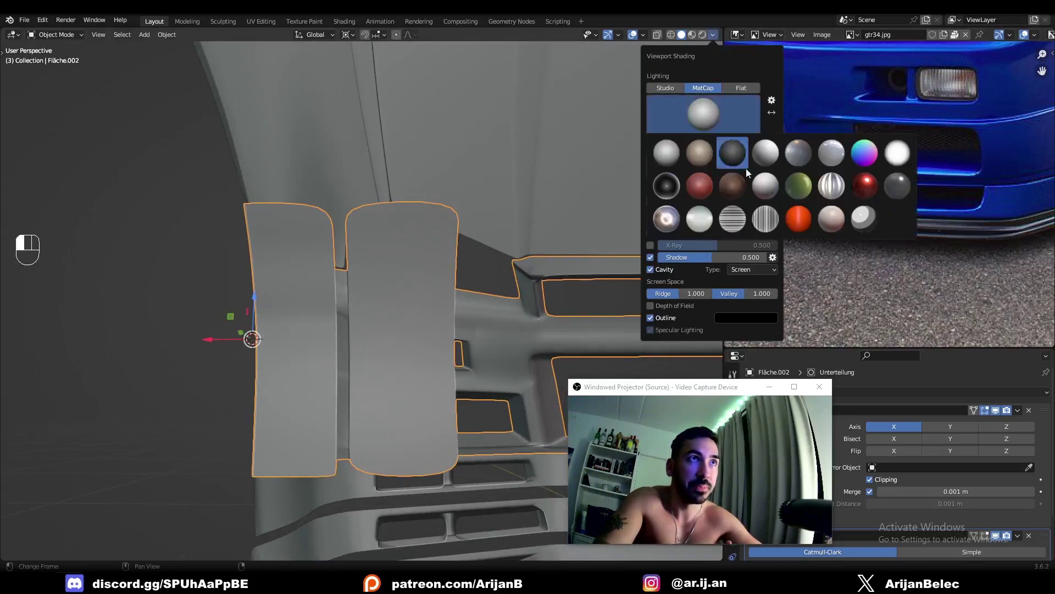
click(725, 222)
mouse_move(626, 258)
middle_down()
mouse_move(523, 305)
mouse_move(499, 331)
middle_up()
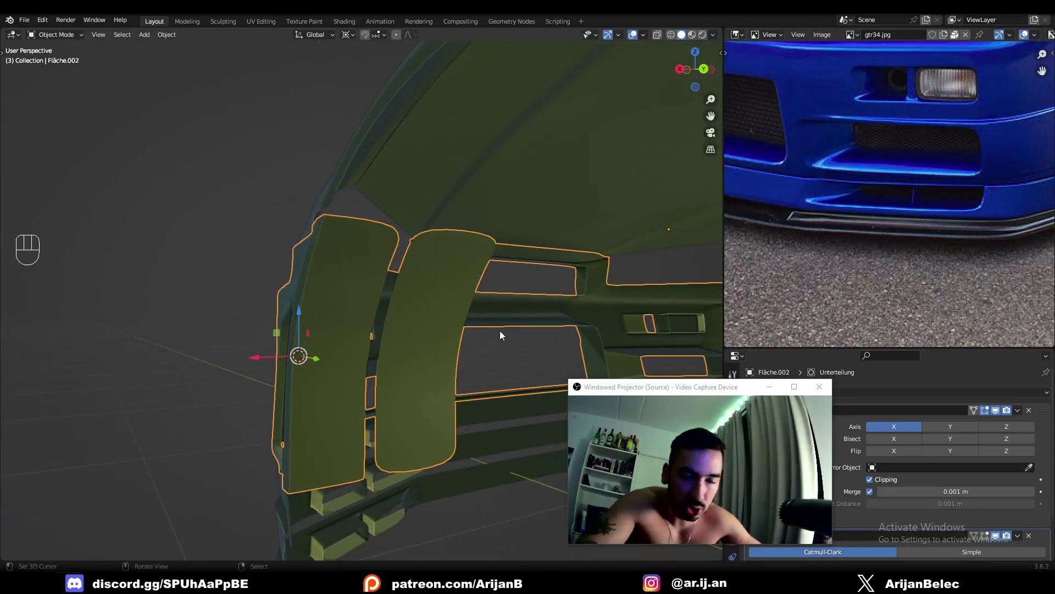
Relax both long edge loops of the second strip with LoopTools, using 25 iterations.
key(Tab)
middle_drag(408, 330, 393, 316)
key(2)
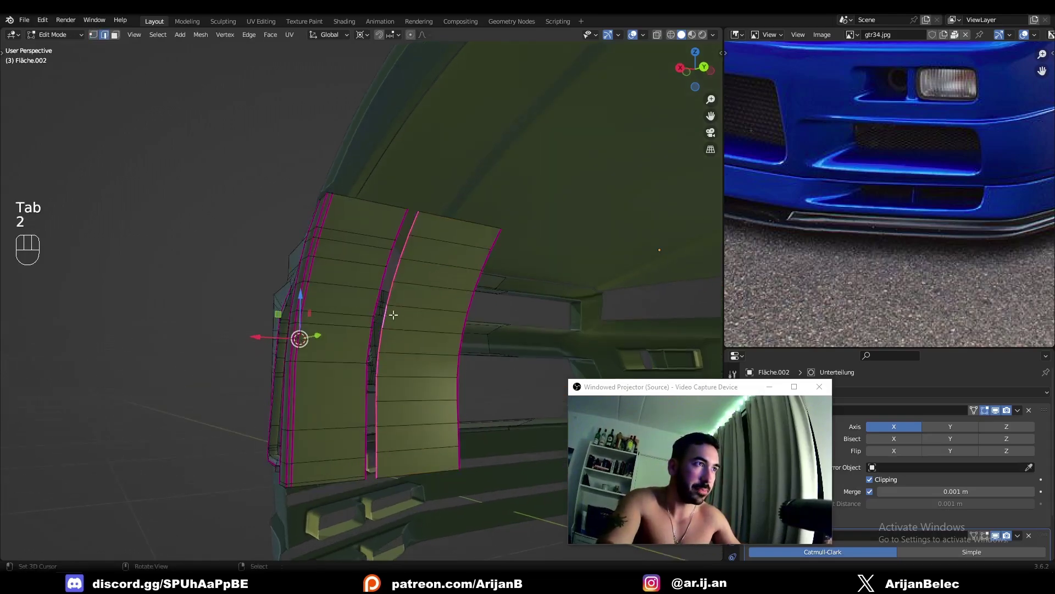
alt+shift+click(482, 274)
key(w)
mouse_move(511, 207)
click(609, 269)
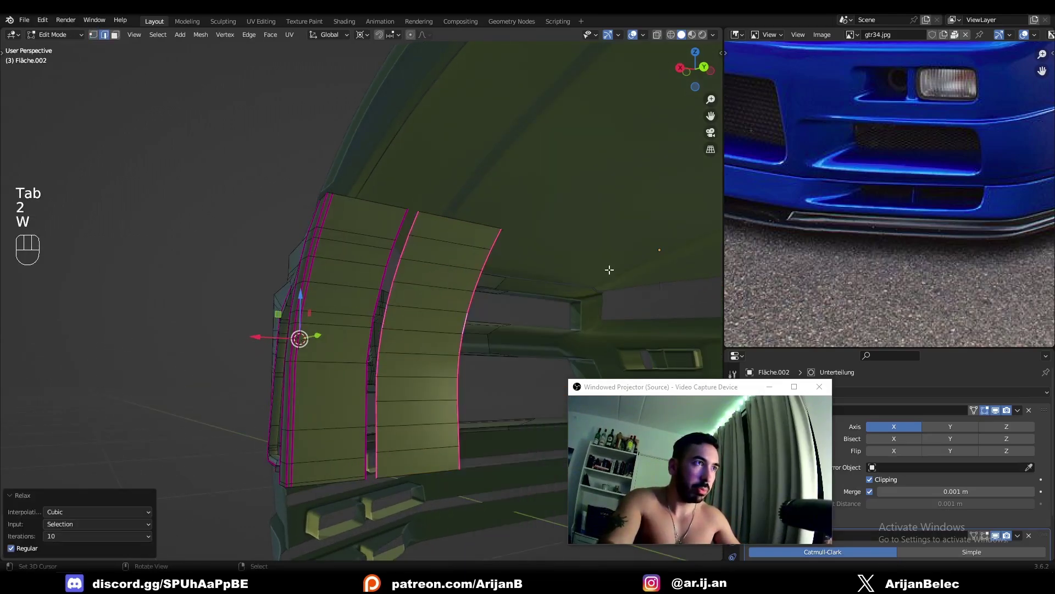
click(97, 536)
click(70, 474)
Space the vertices of the second strip's edge loops evenly with LoopTools and compare both strips in Object Mode.
key(w)
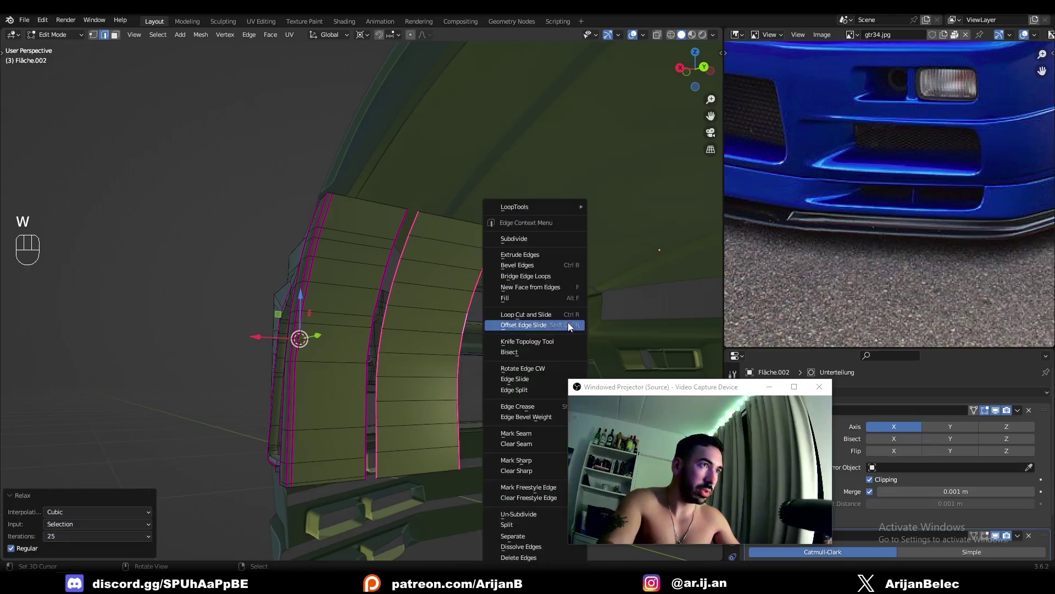
mouse_move(529, 207)
click(633, 282)
key(Tab)
middle_drag(418, 338, 385, 220)
key(a)
key(a)
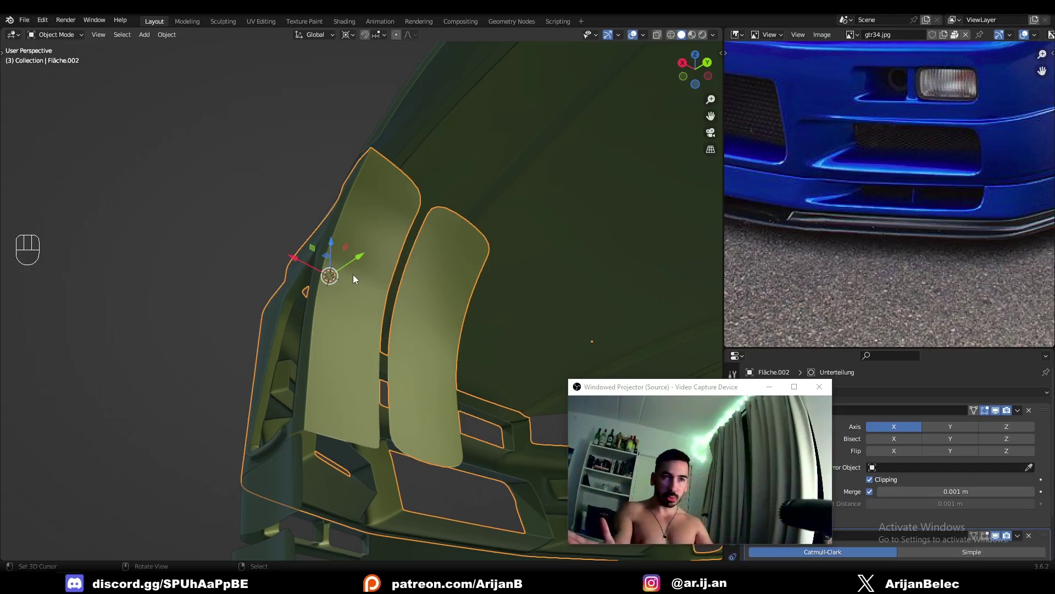
middle_drag(353, 275, 327, 285)
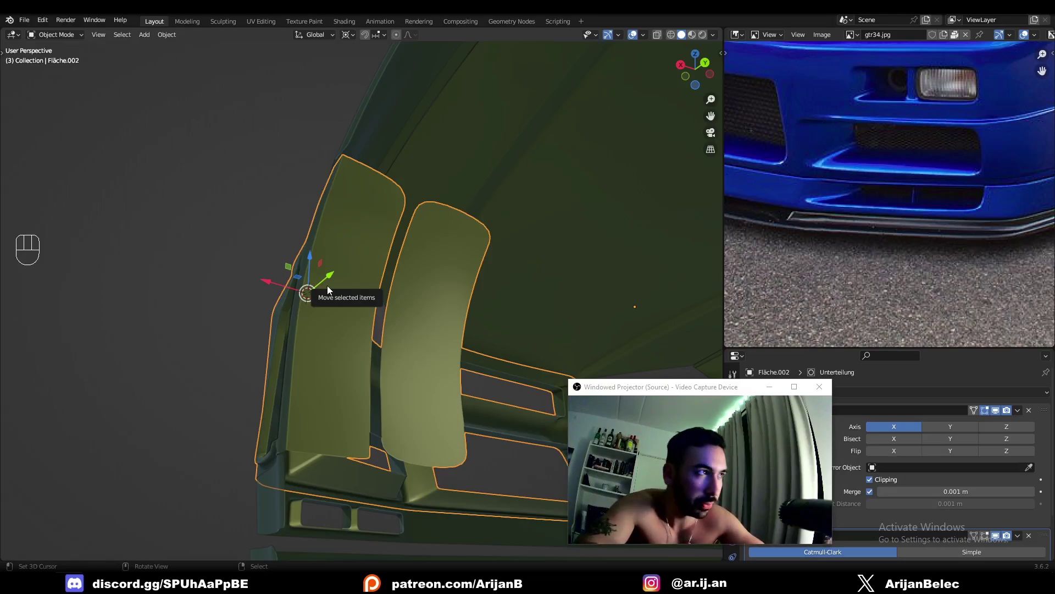
Select the faces of the wheel-arch flange and the second strip and delete them.
key(Tab)
key(3)
alt+shift+click(451, 242)
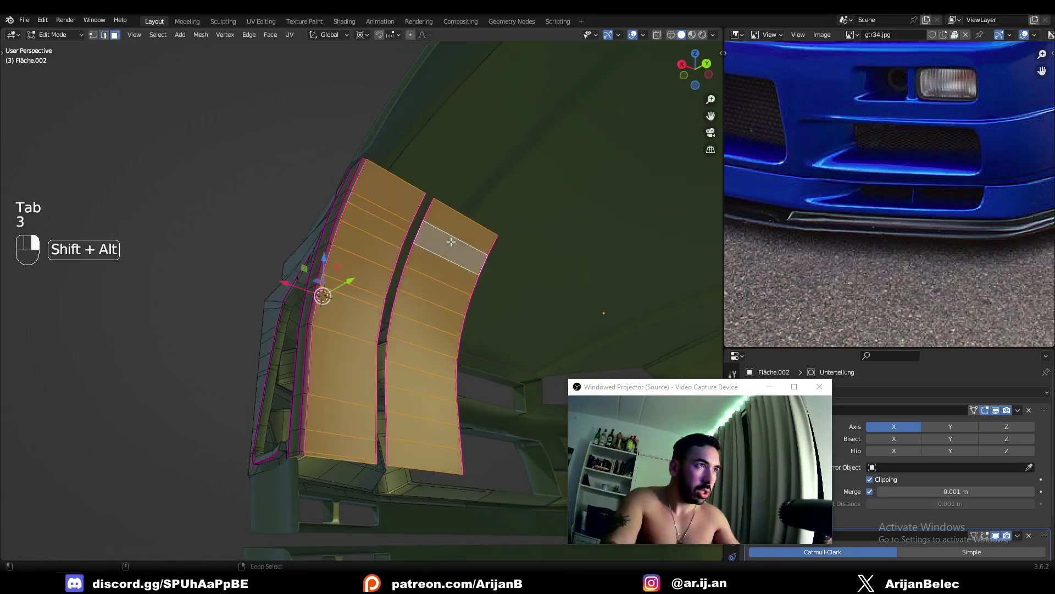
middle_drag(450, 242, 400, 243)
key(x)
click(432, 188)
Add a mesh circle with 8 vertices in Object Mode.
middle_drag(432, 188, 321, 220)
scroll(519, 282, down, 6)
key(Tab)
key(shift+a)
mouse_move(519, 282)
click(566, 304)
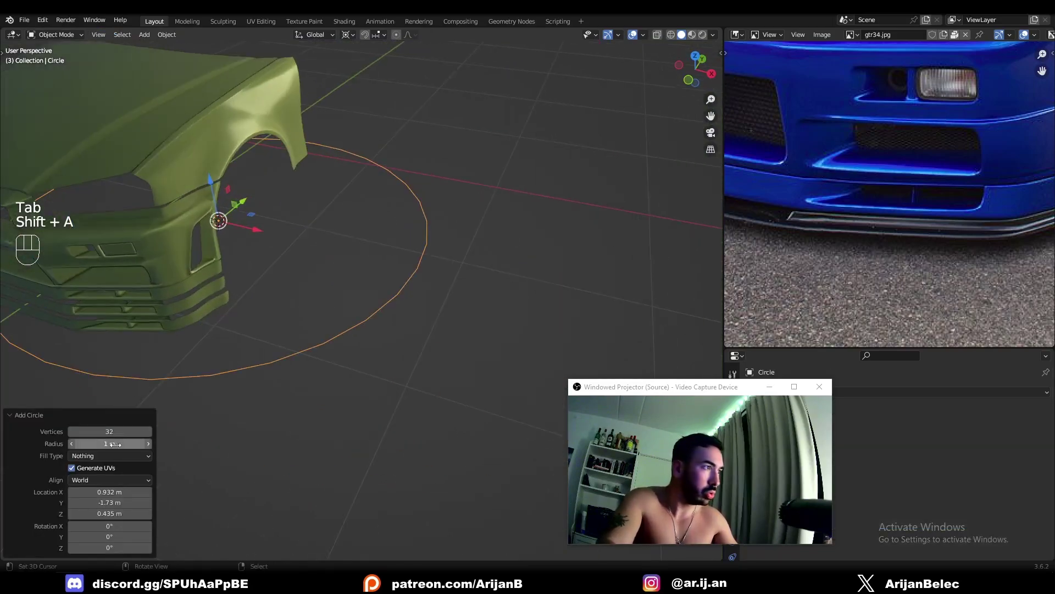
click(116, 432)
text(8)
key(Return)
Move the circle 1 m along X and 1 m along Y, clear of the car, and subdivide it at level 2.
scroll(266, 370, down, 4)
key(g)
ctrl+click(387, 284)
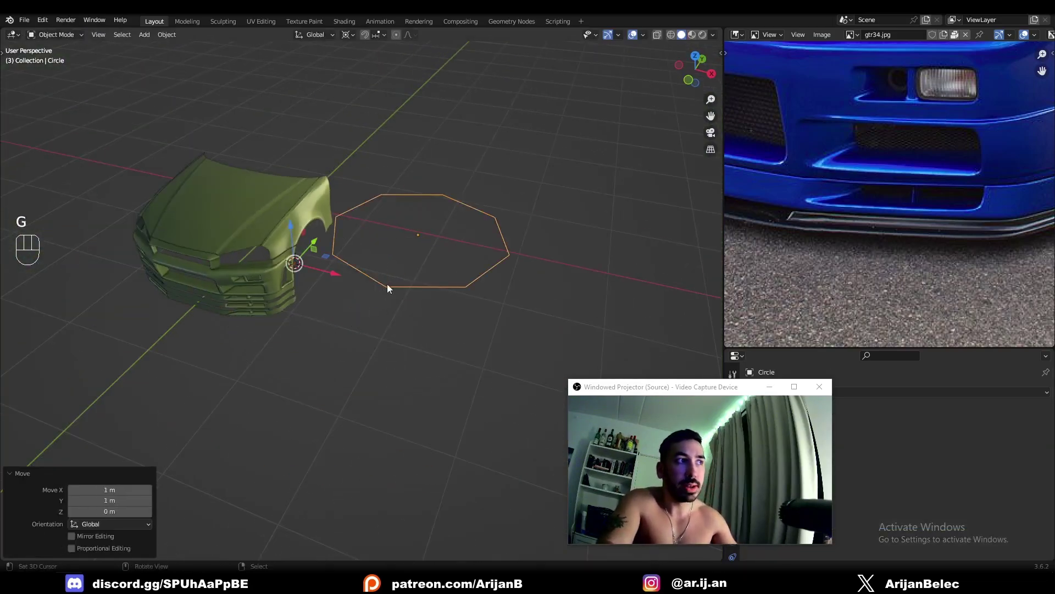
scroll(387, 284, down, 1)
key(ctrl+2)
shift+middle_drag(400, 272, 382, 200)
scroll(377, 297, up, 2)
Add one cut to an upper segment of the circle and two cuts to the adjacent segment.
key(Tab)
key(1)
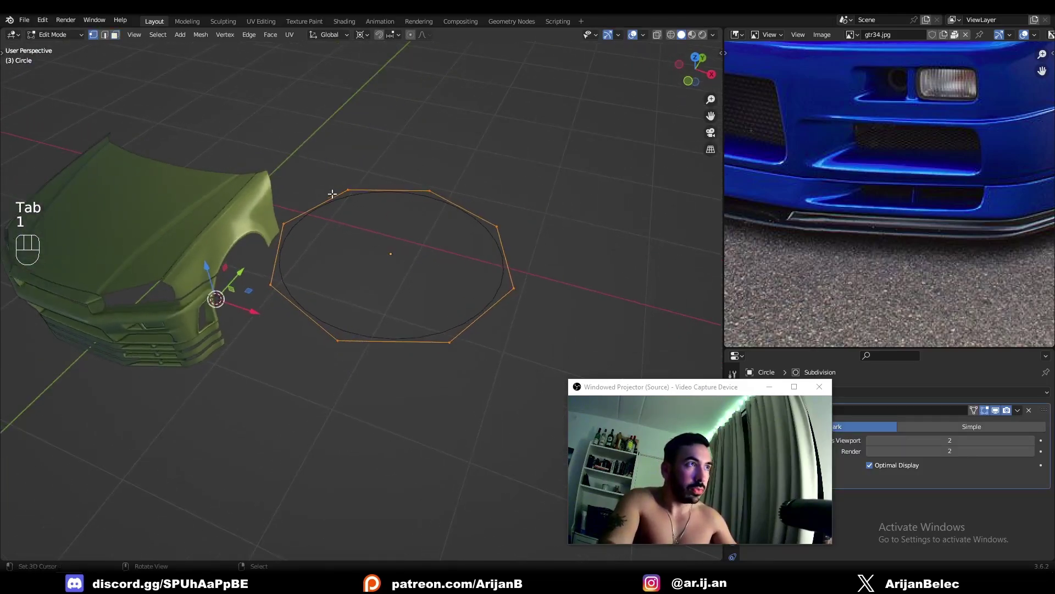
middle_drag(280, 238, 263, 287)
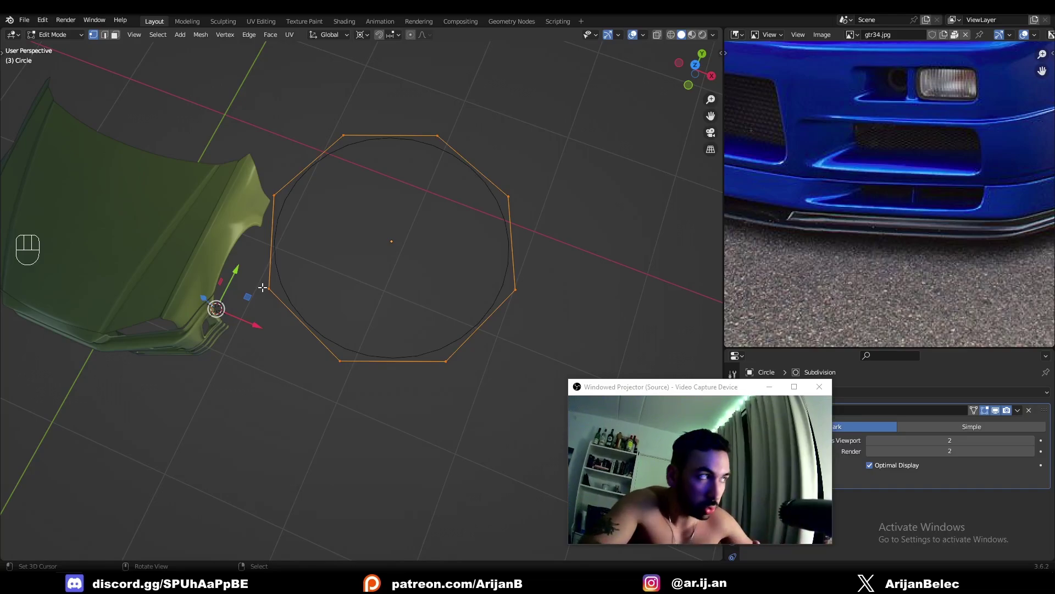
shift+middle_drag(389, 199, 422, 190)
key(ctrl+r)
click(461, 165)
key(ctrl+r)
scroll(464, 207, up, 1)
click(464, 208)
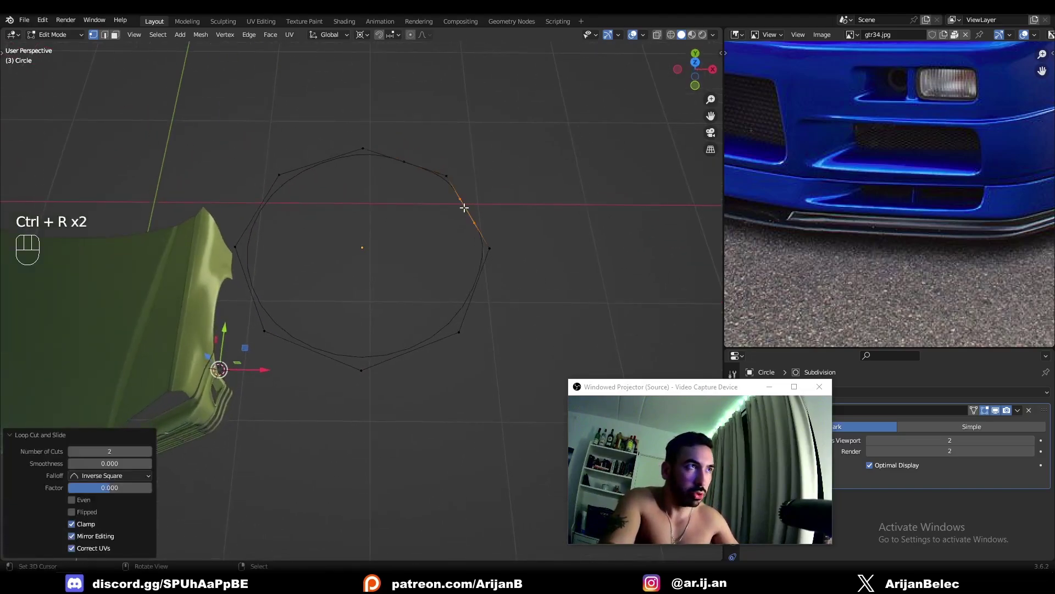
Add two cuts to the circle's lower segment nearest the viewer.
middle_drag(457, 250, 446, 271)
key(ctrl+r)
scroll(410, 341, up, 1)
click(410, 341)
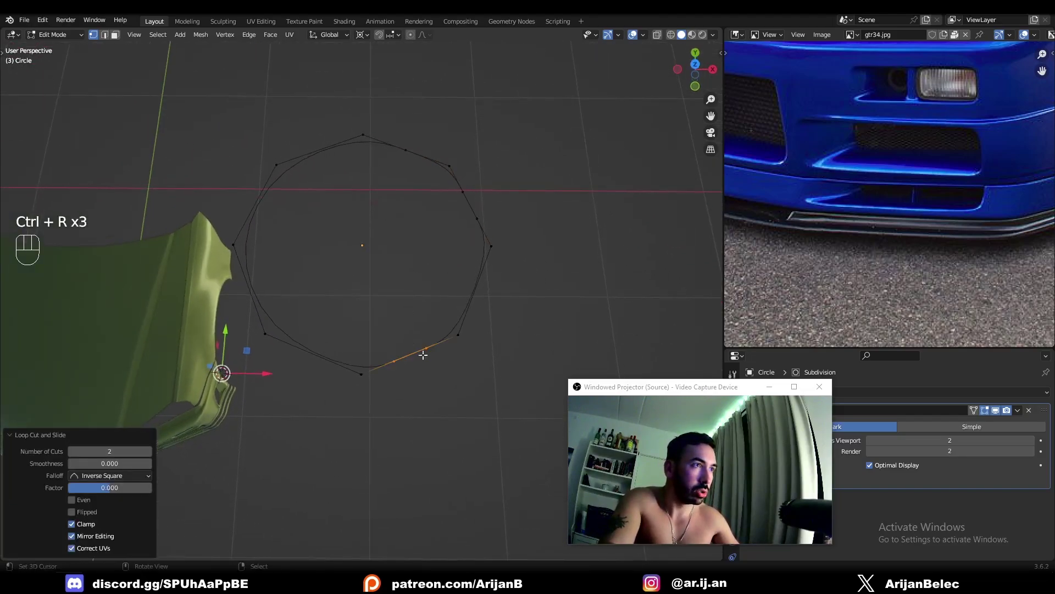
Examine the circle's curvature and uneven vertex spacing in top view, in Object Mode and in wireframe Edit Mode.
key(Tab)
middle_drag(437, 371, 379, 263)
key(KP_7)
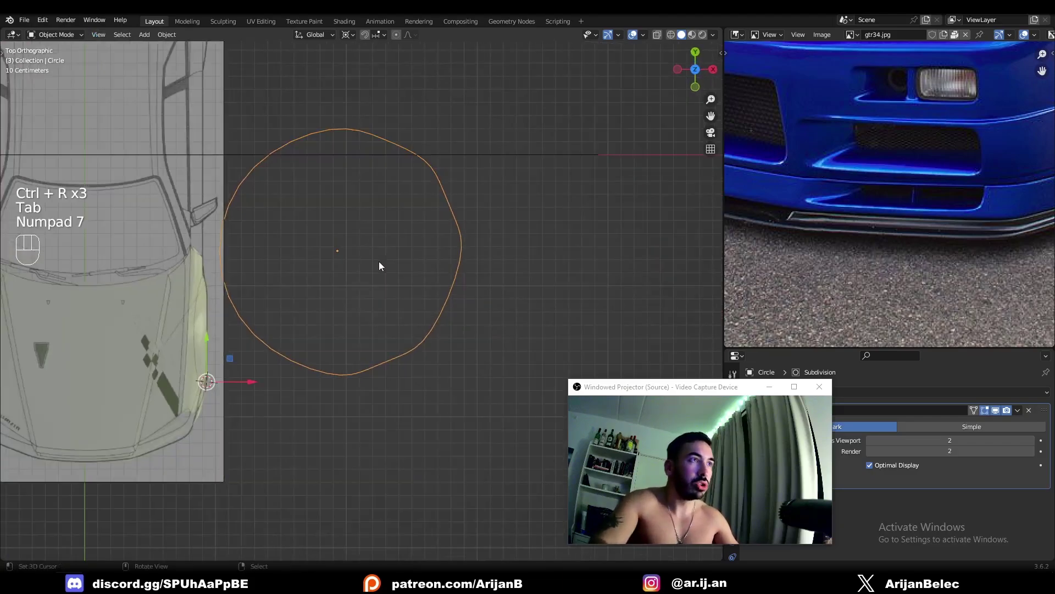
key(Tab)
key(Tab)
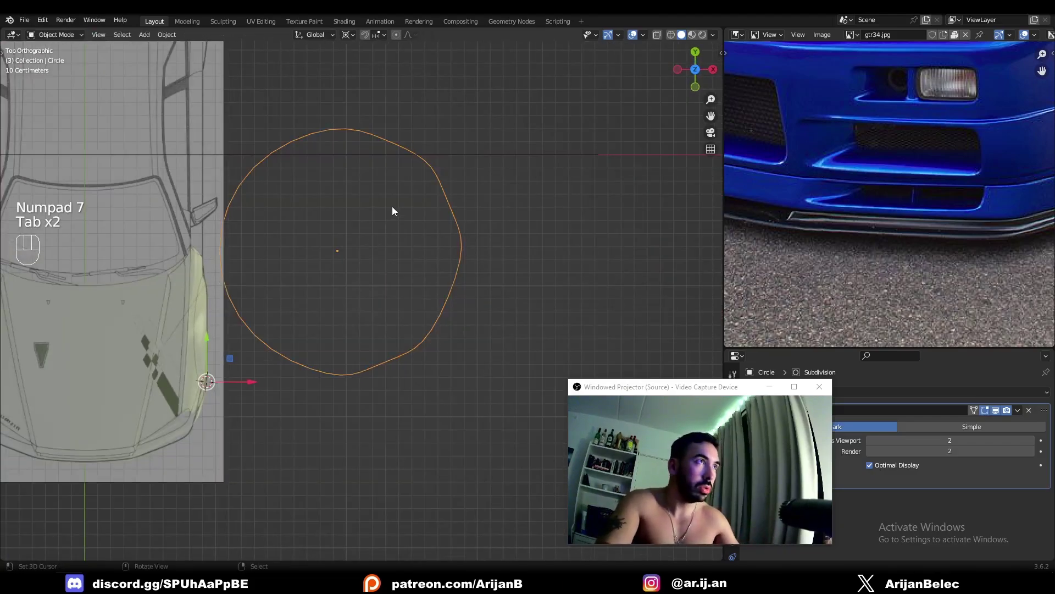
key(Tab)
key(1)
key(a)
scroll(393, 206, down, 3)
key(z)
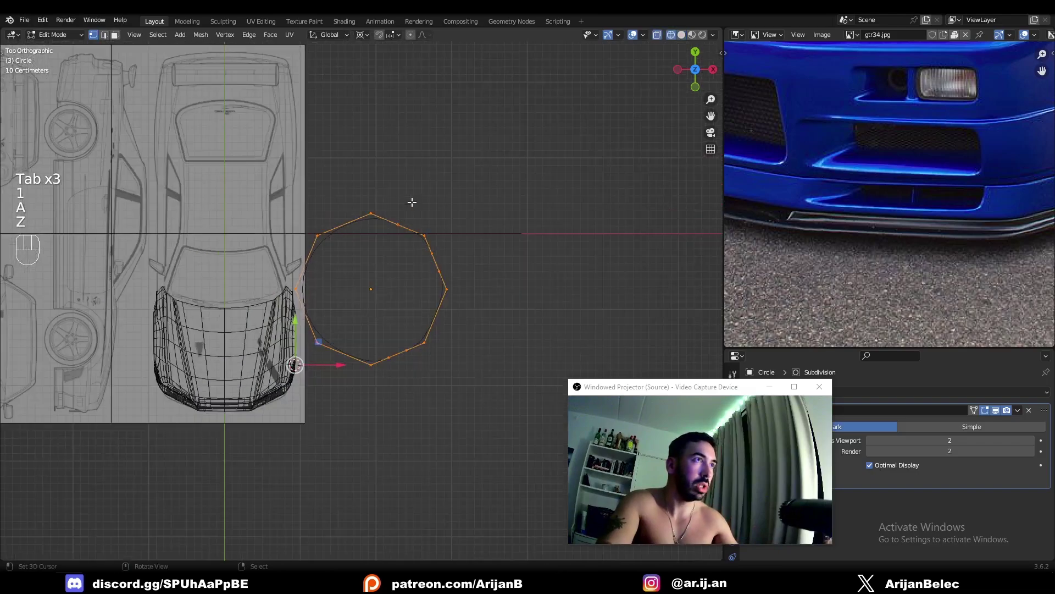
scroll(440, 313, up, 4)
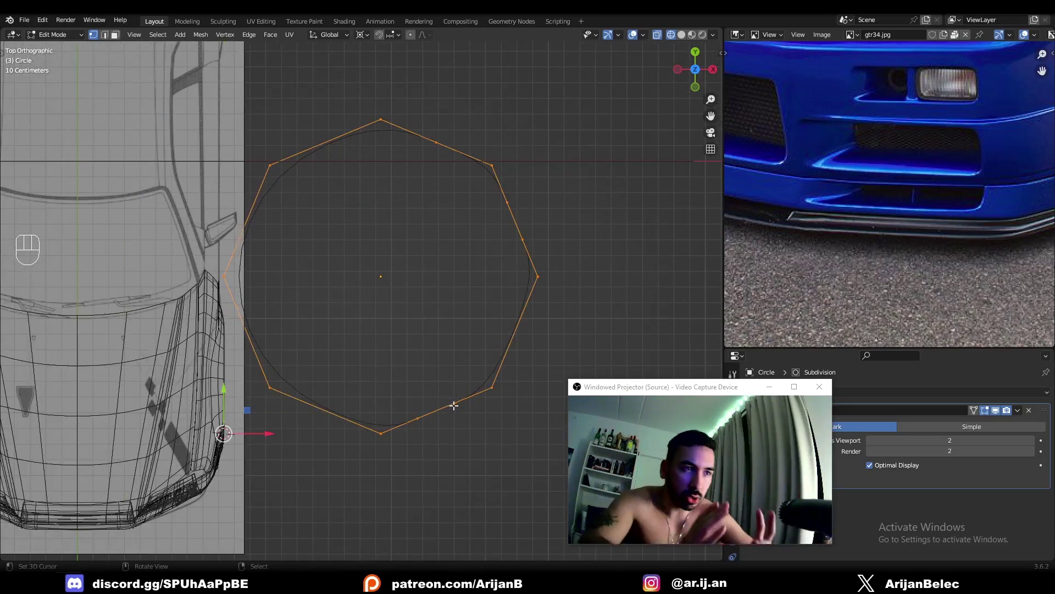
Return to solid shading in Object Mode and add a cube with a level 2 subdivision modifier.
scroll(454, 406, down, 7)
key(Tab)
middle_drag(452, 357, 434, 275)
key(z)
key(shift+a)
mouse_move(435, 265)
key(ctrl+1)
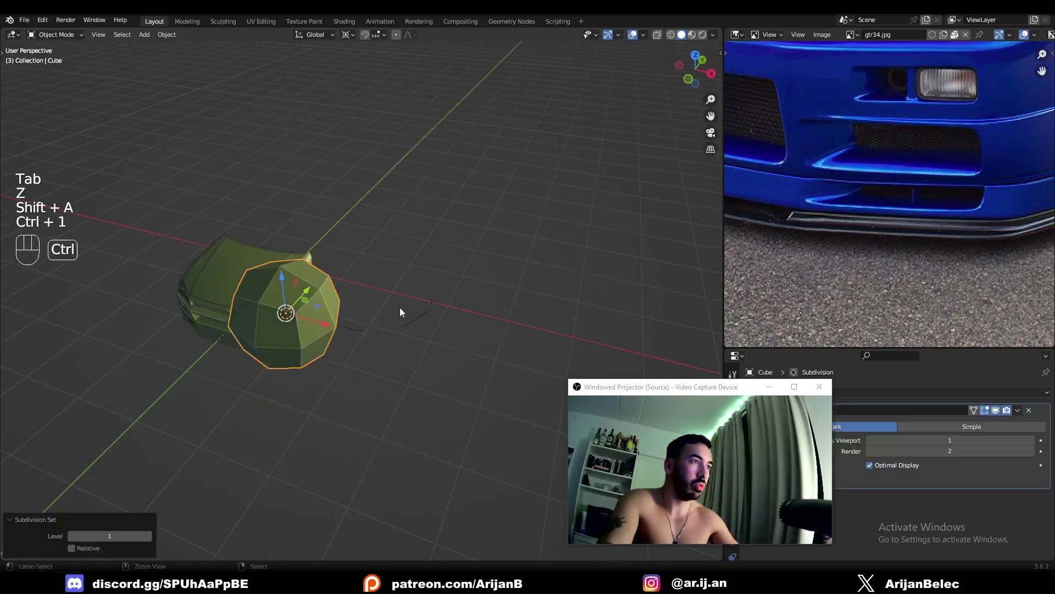
key(ctrl+2)
Add a vertical loop cut to the cube, slid close to its +X end with a factor of -0.809.
middle_drag(371, 309, 289, 268)
key(Tab)
key(ctrl+r)
click(290, 268)
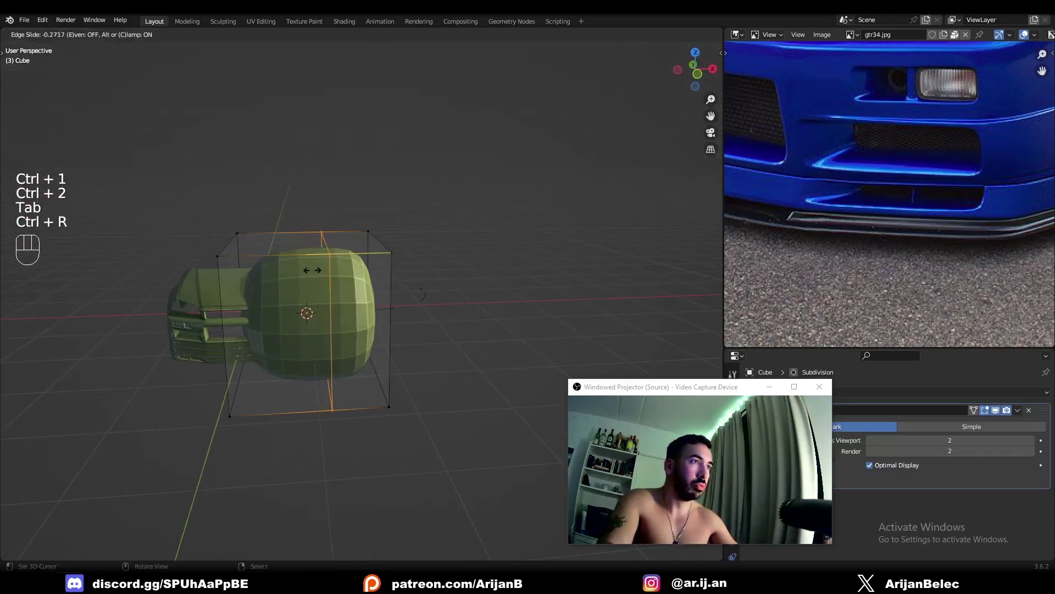
click(340, 260)
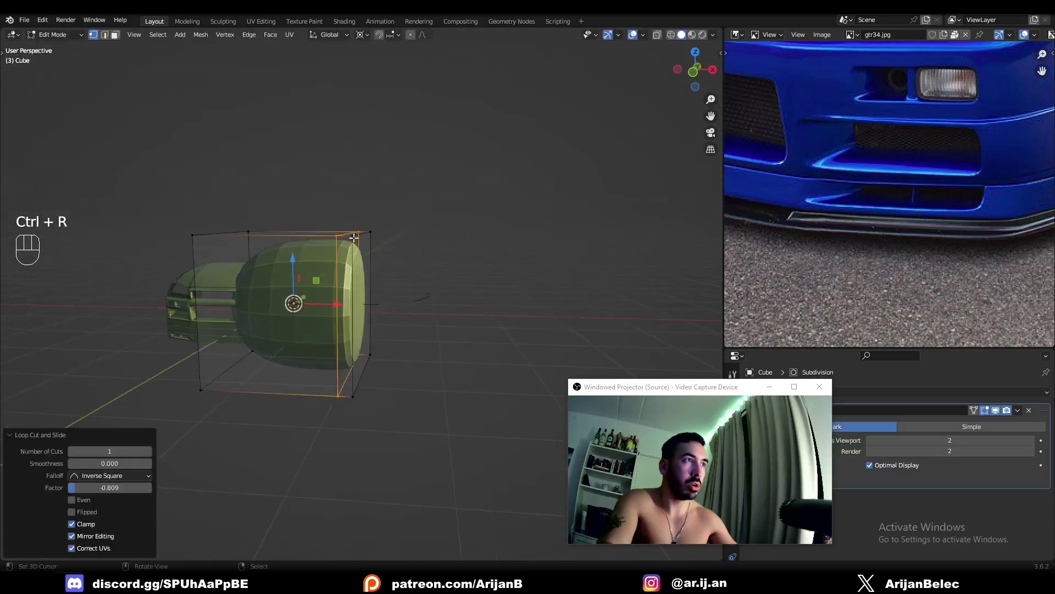
Add a horizontal loop cut near the cube's top edge with a factor of -0.746 and another one close to its front face.
middle_drag(354, 237, 393, 245)
scroll(382, 262, up, 2)
middle_drag(417, 316, 412, 313)
key(ctrl+r)
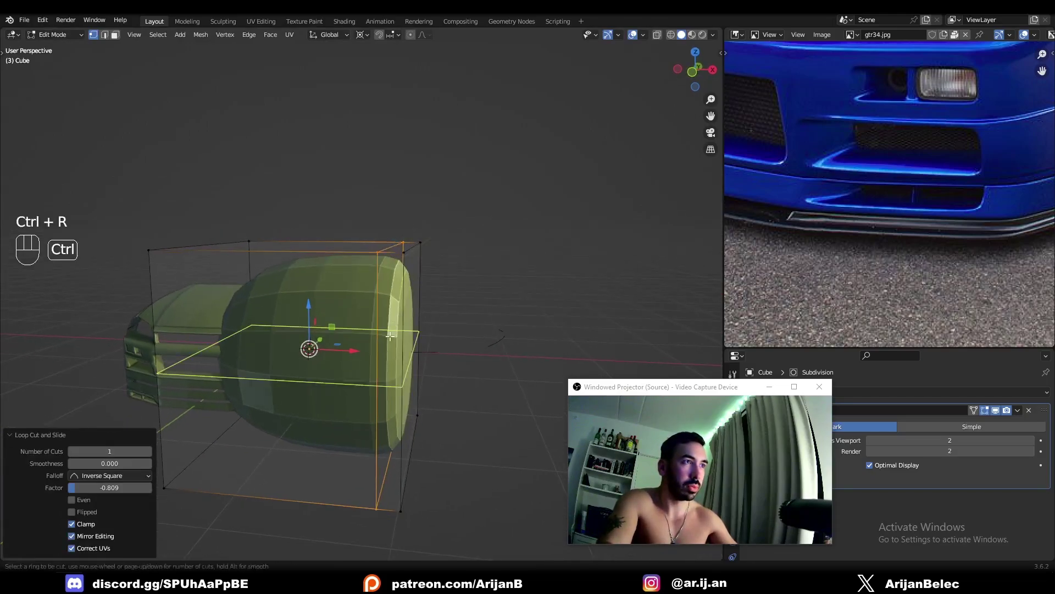
click(412, 313)
click(380, 246)
middle_drag(379, 246, 367, 257)
key(ctrl+r)
click(401, 263)
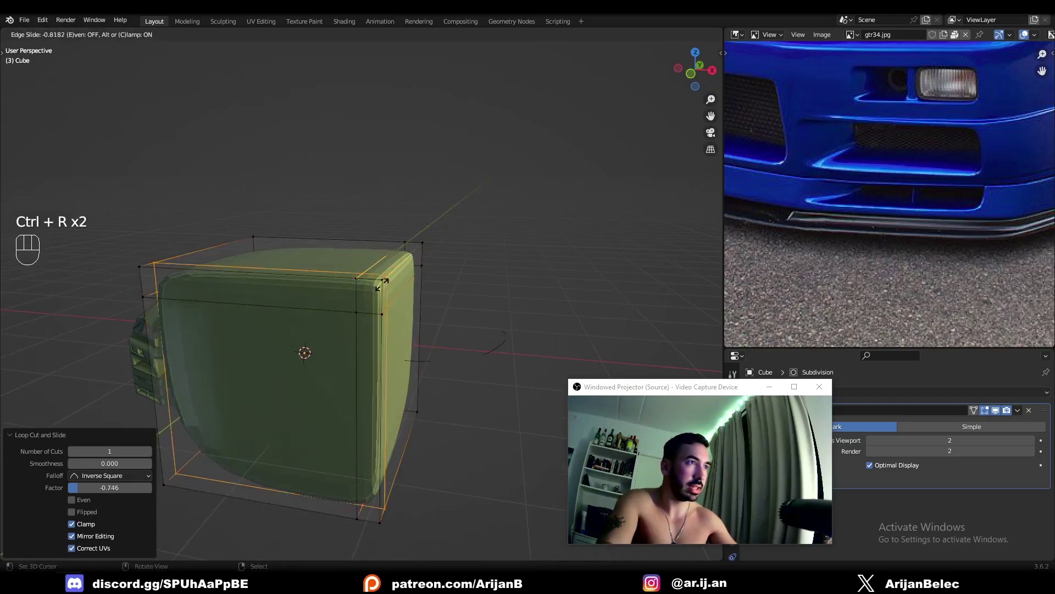
click(379, 296)
Return to Object Mode and delete the demonstration cube.
scroll(363, 295, down, 4)
key(Tab)
key(x)
click(352, 299)
Examine the circle's uneven vertex spacing and resulting curvature in Edit Mode and Object Mode.
middle_drag(352, 299, 384, 353)
key(Tab)
right_click(419, 348)
key(Tab)
scroll(443, 414, up, 3)
scroll(385, 353, up, 2)
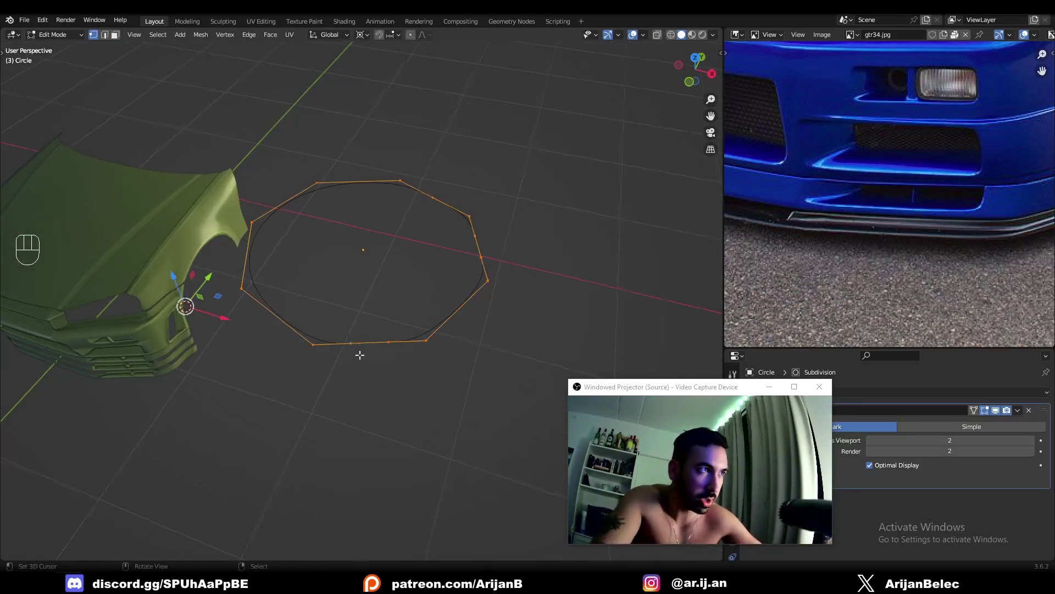
middle_drag(360, 355, 423, 348)
click(434, 346)
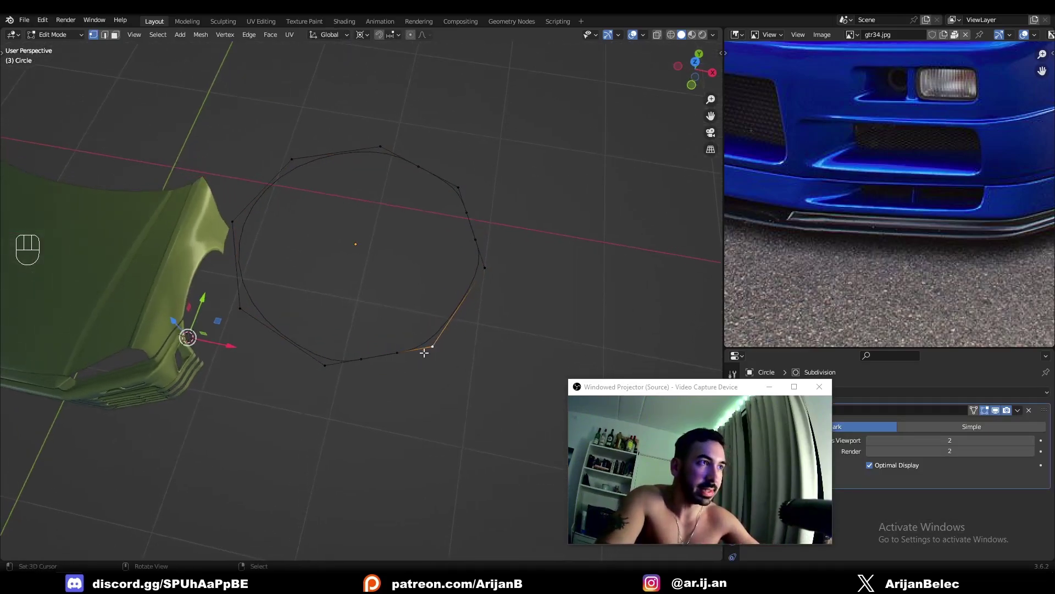
key(Tab)
key(Tab)
middle_drag(473, 275, 400, 249)
Return to Object Mode and delete the demonstration circle.
key(Tab)
key(x)
click(398, 247)
Open the front bumper in Edit Mode with edge selection, framed on the edge along the wheel arch.
middle_drag(286, 274, 337, 306)
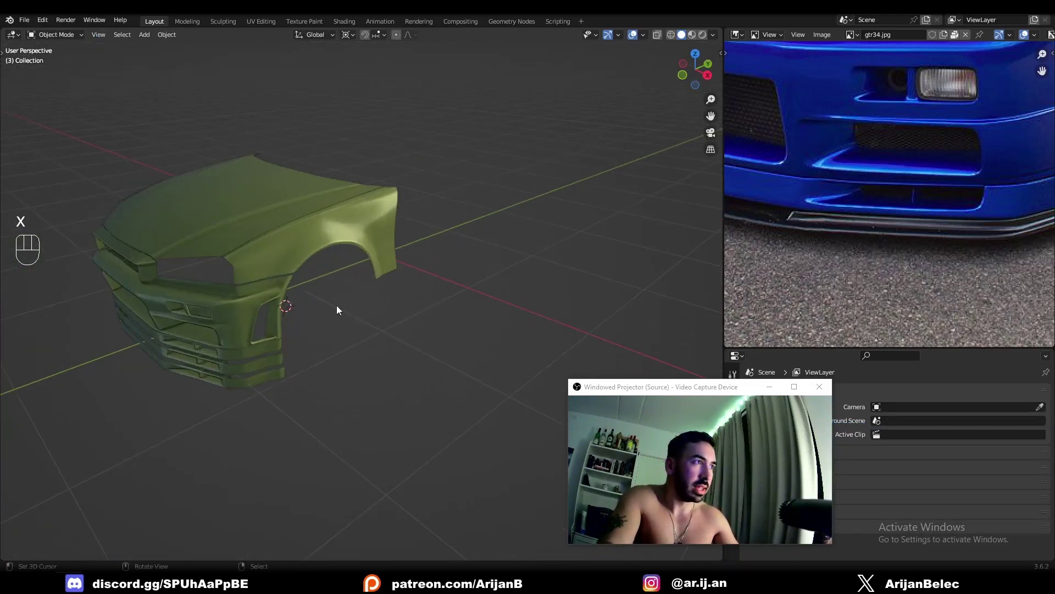
click(295, 306)
key(Tab)
key(1)
key(KP_Decimal)
key(Tab)
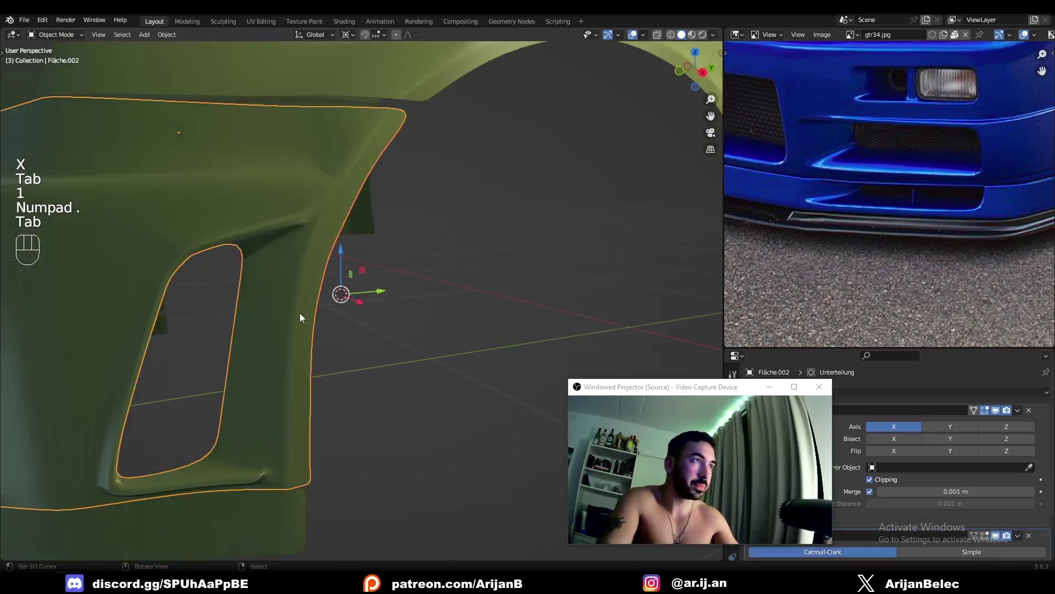
key(Tab)
key(2)
middle_drag(301, 318, 327, 443)
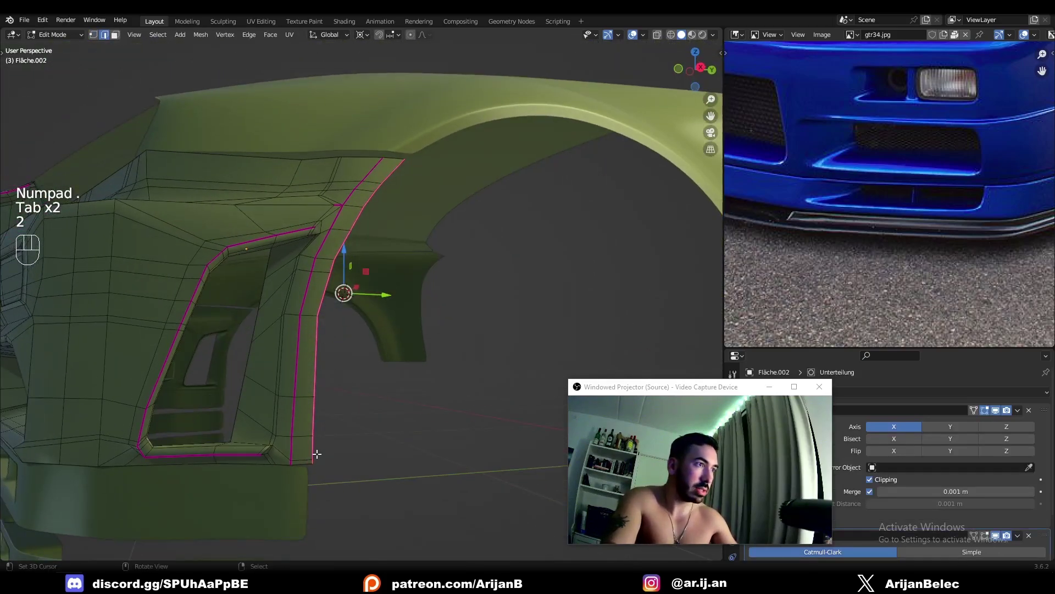
Inspect a vertex in the middle of the bumper's wheel-arch edge and select the whole edge loop in edge mode.
shift+middle_drag(318, 337, 330, 376)
middle_drag(335, 357, 328, 363)
key(1)
scroll(328, 363, up, 2)
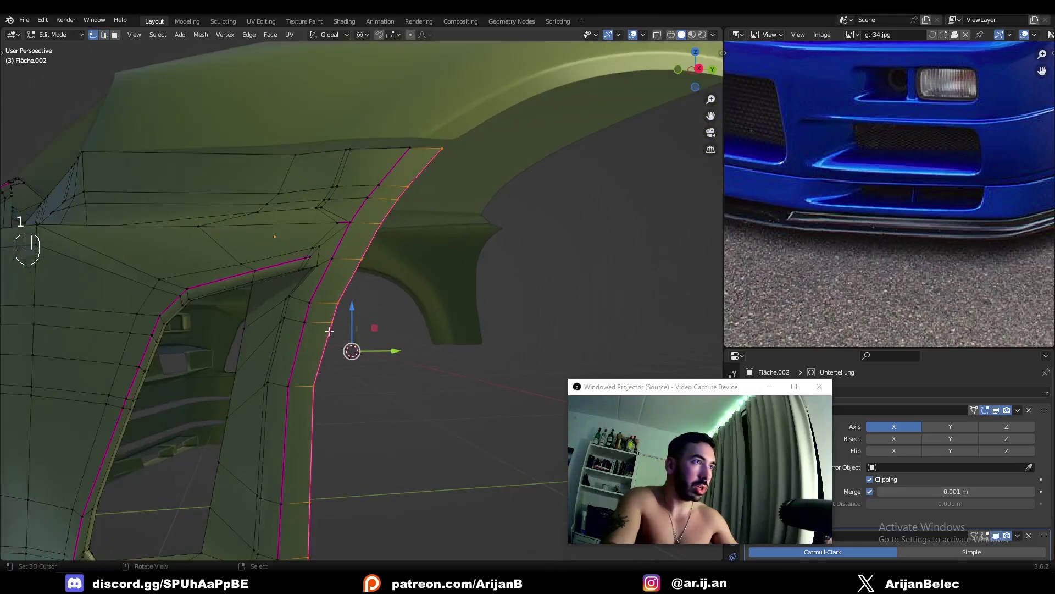
click(364, 261)
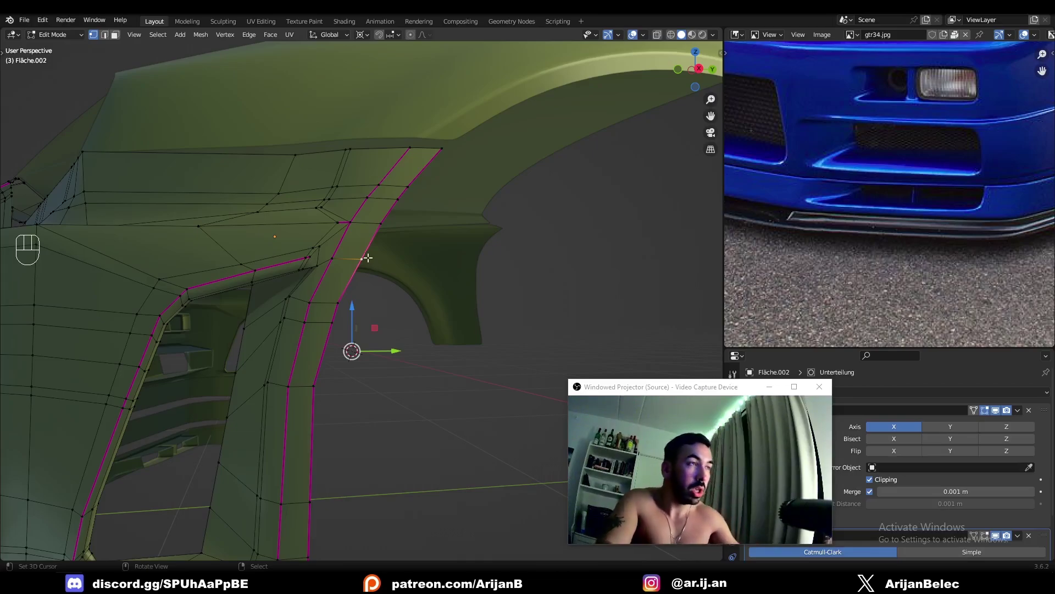
key(2)
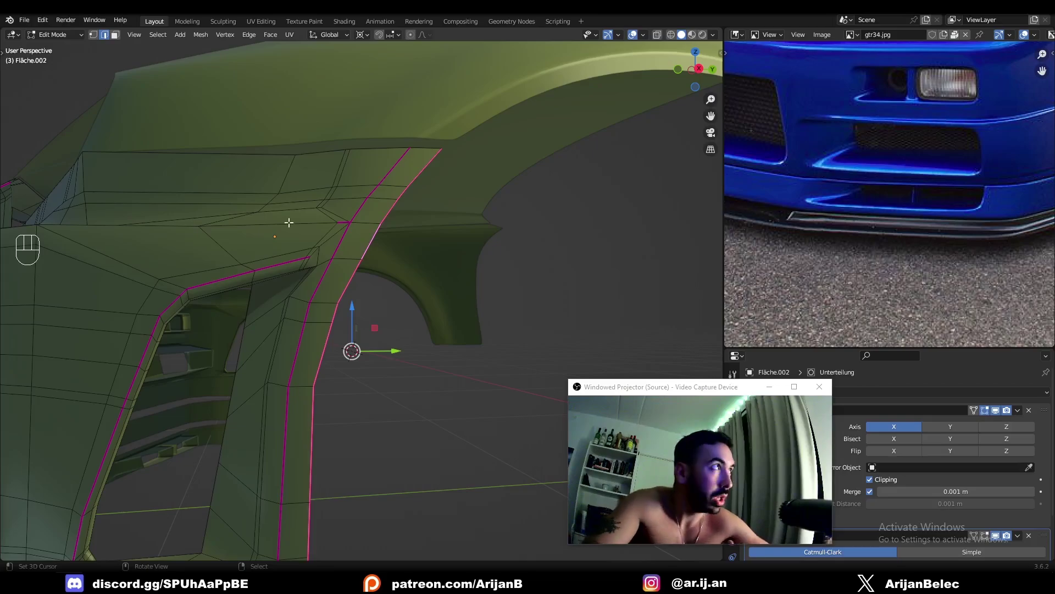
Search the add-on preferences for "loop" to check that LoopTools is enabled, and close the preferences.
click(42, 20)
click(90, 176)
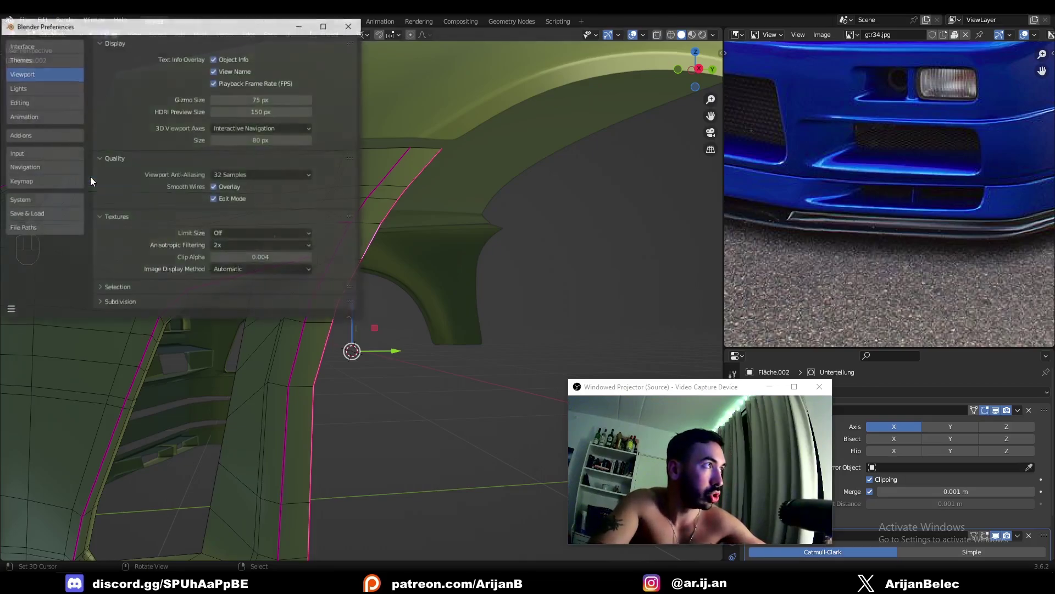
click(34, 135)
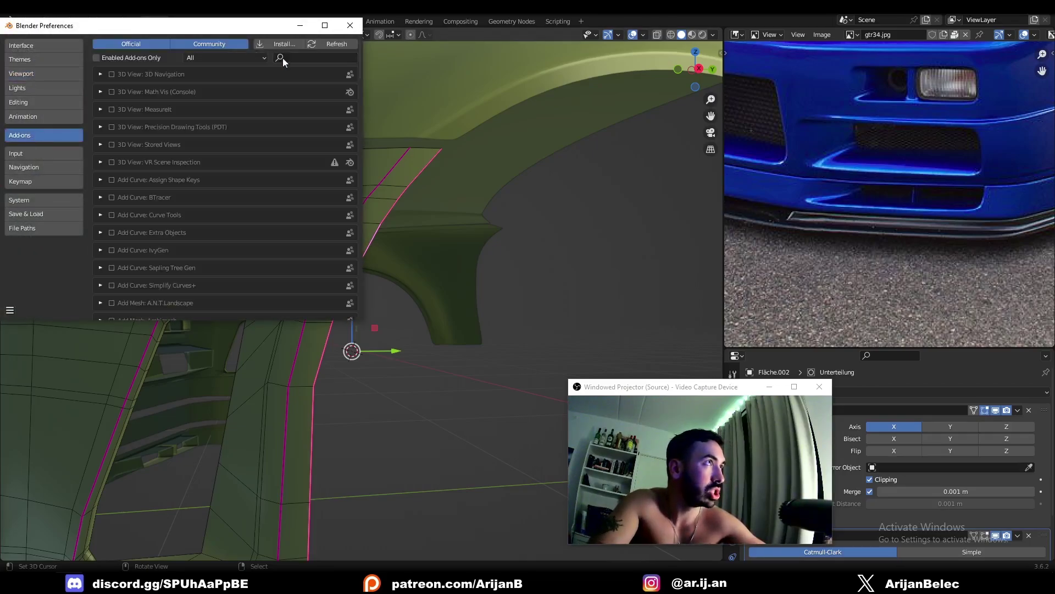
click(285, 58)
text(loop)
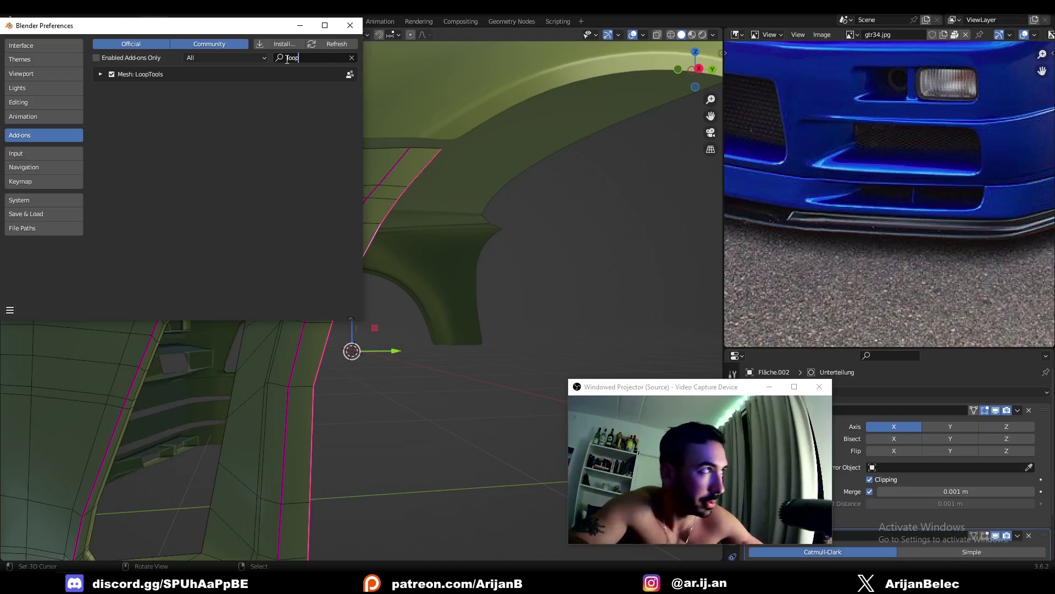
click(349, 26)
Show the LoopTools operations available for the selected wheel-arch edge loop.
scroll(375, 313, down, 3)
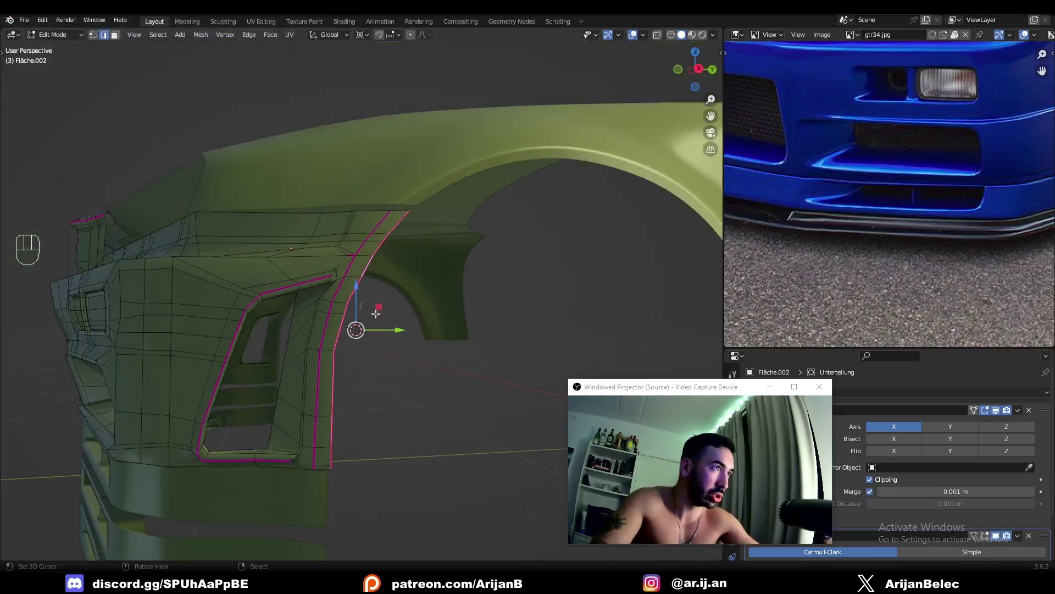
mouse_move(376, 314)
middle_down()
mouse_move(340, 356)
mouse_move(384, 330)
middle_up()
scroll(386, 335, up, 3)
scroll(386, 334, down, 4)
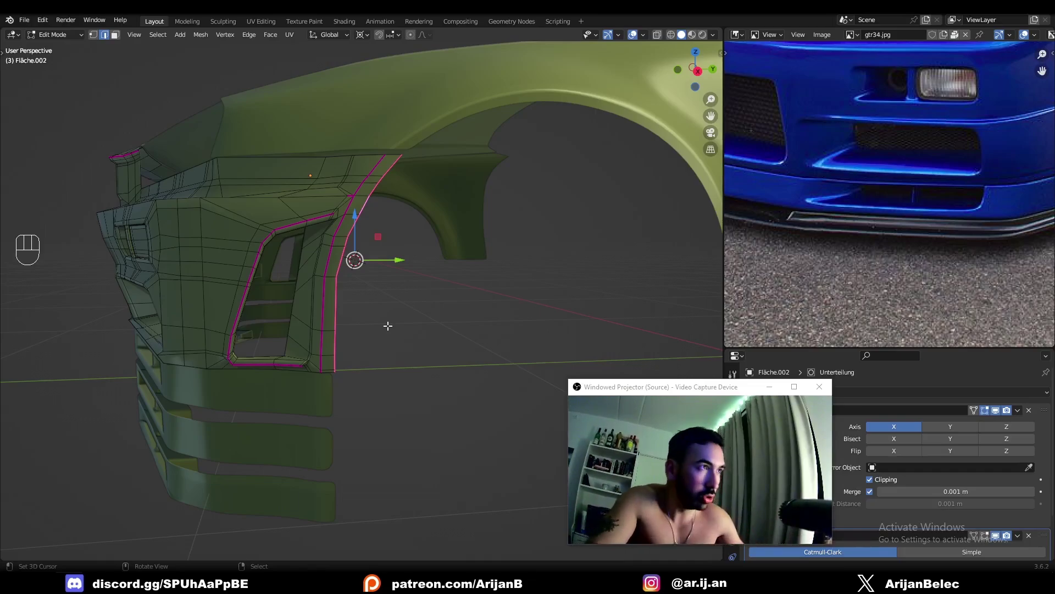
key(w)
mouse_move(352, 204)
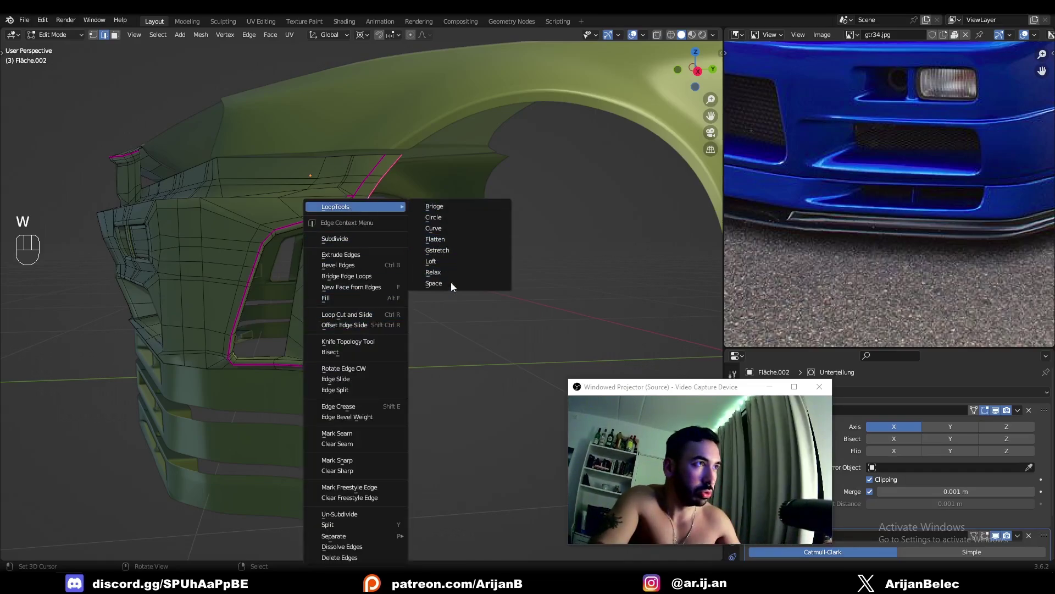
click(437, 250)
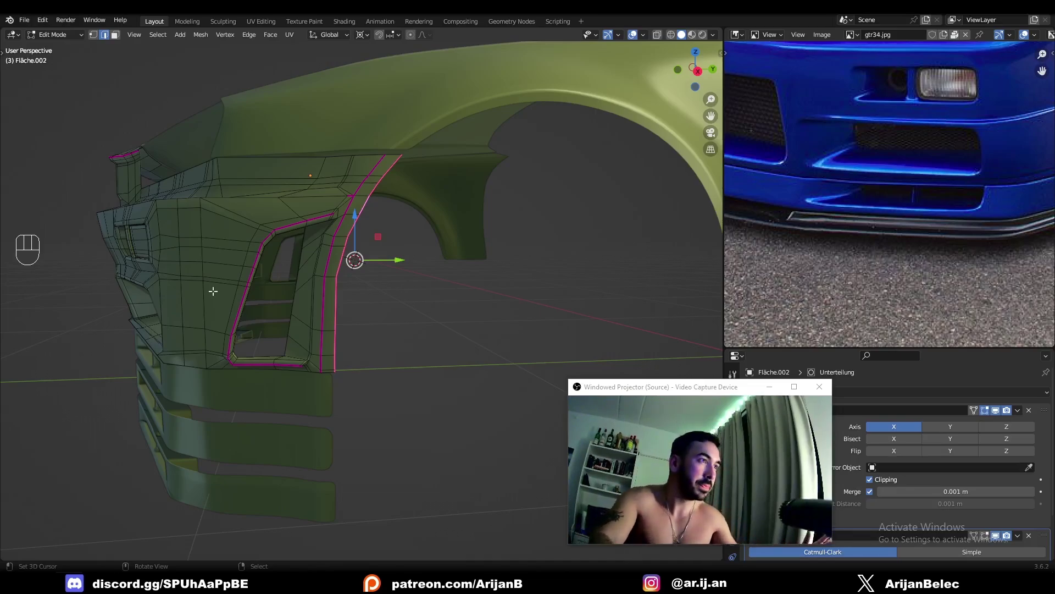
Try to pick a shortest path down to the lower end of the wheel-arch edge and restore the previous selection.
scroll(381, 268, up, 3)
key(z)
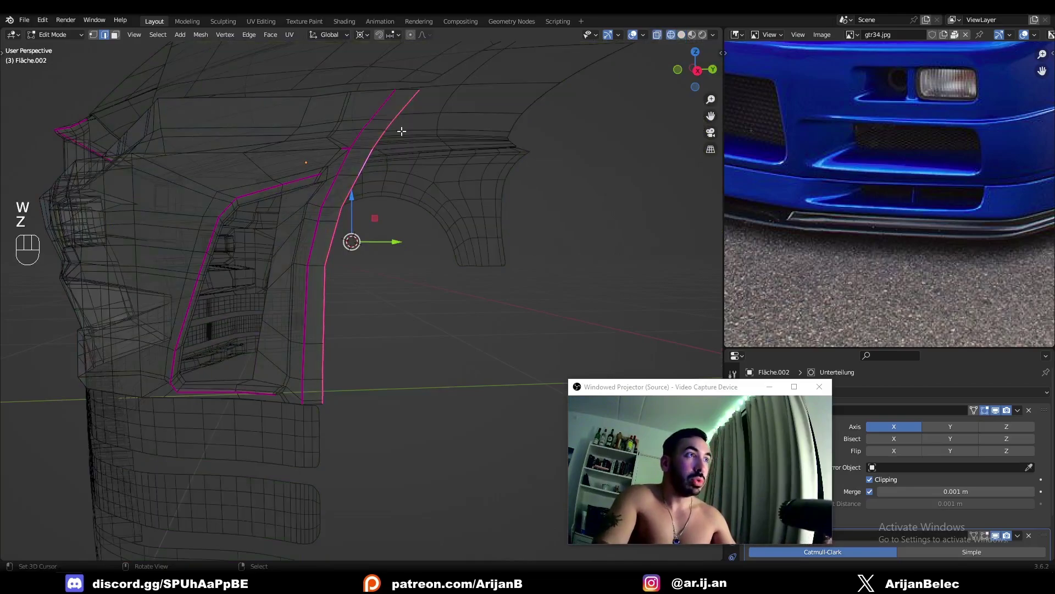
key(z)
ctrl+click(329, 402)
key(ctrl+z)
key(ctrl+z)
key(ctrl+z)
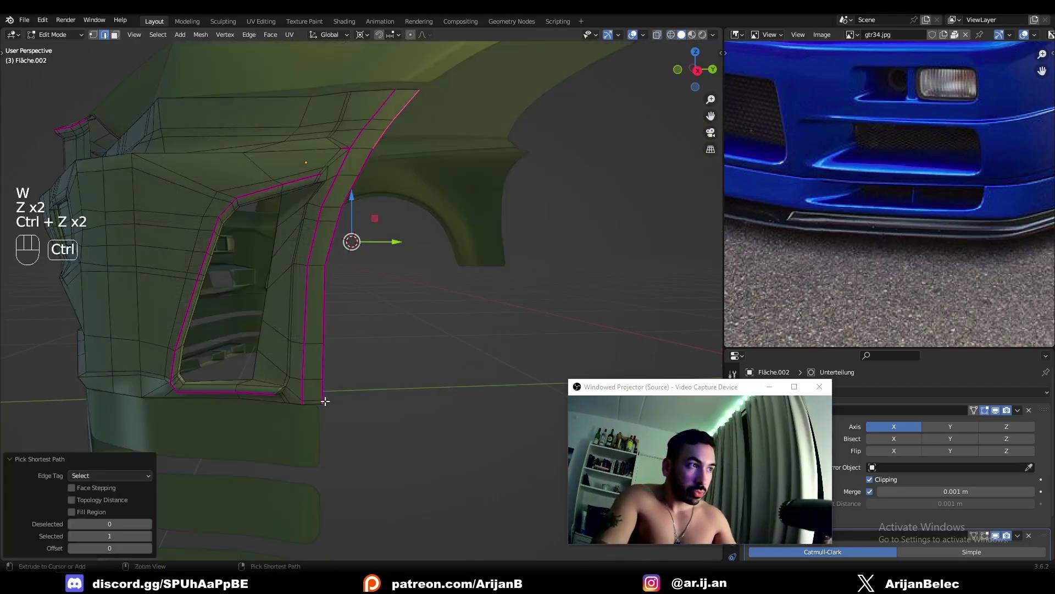
key(z)
key(z)
Evenly space the vertices of the bumper's wheel-arch edge with LoopTools Space.
key(w)
mouse_move(263, 181)
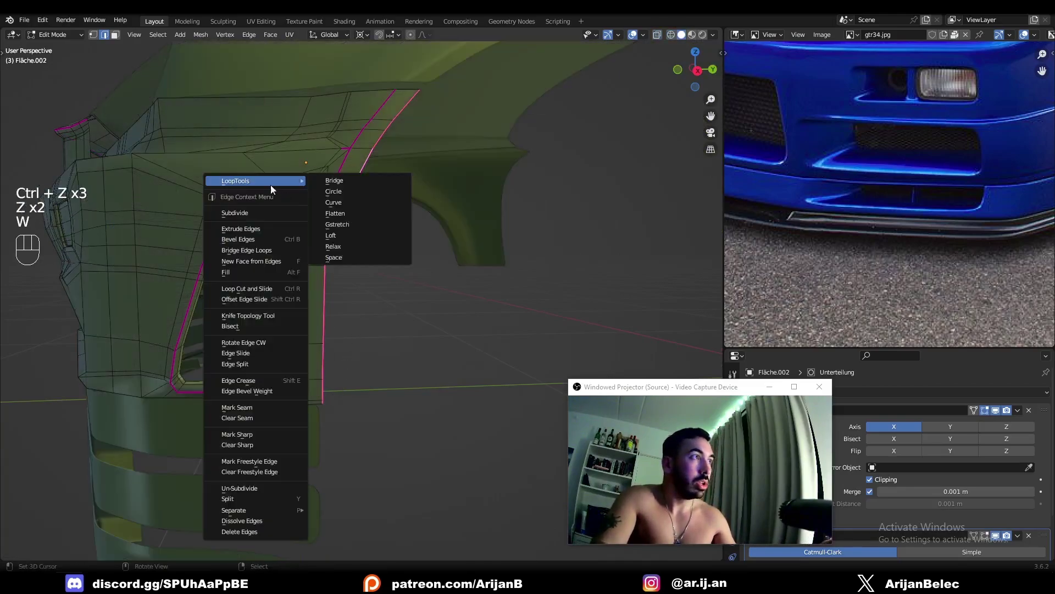
click(335, 258)
middle_drag(334, 259, 348, 264)
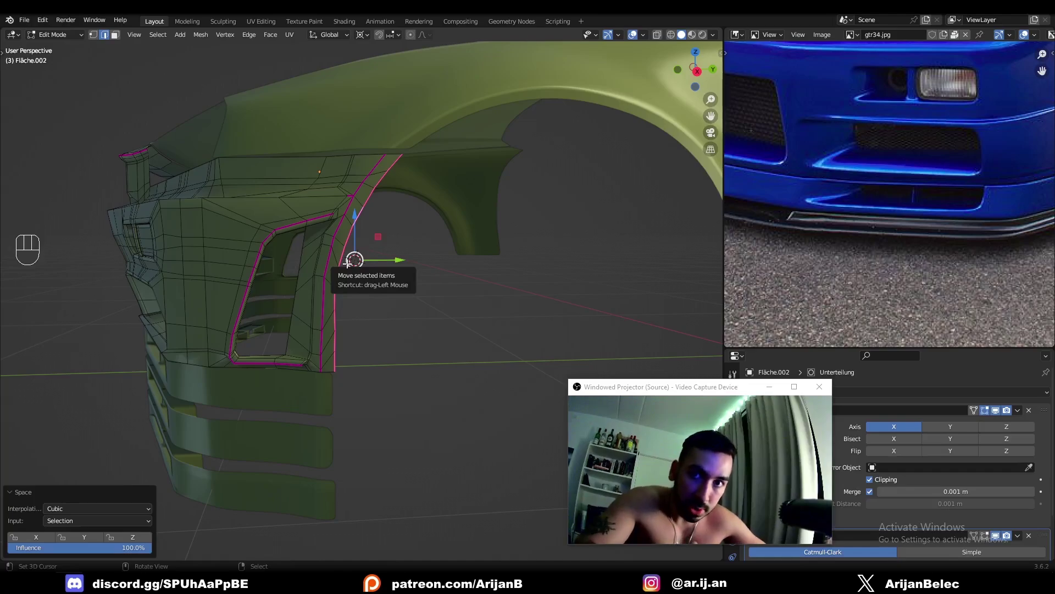
scroll(354, 259, up, 3)
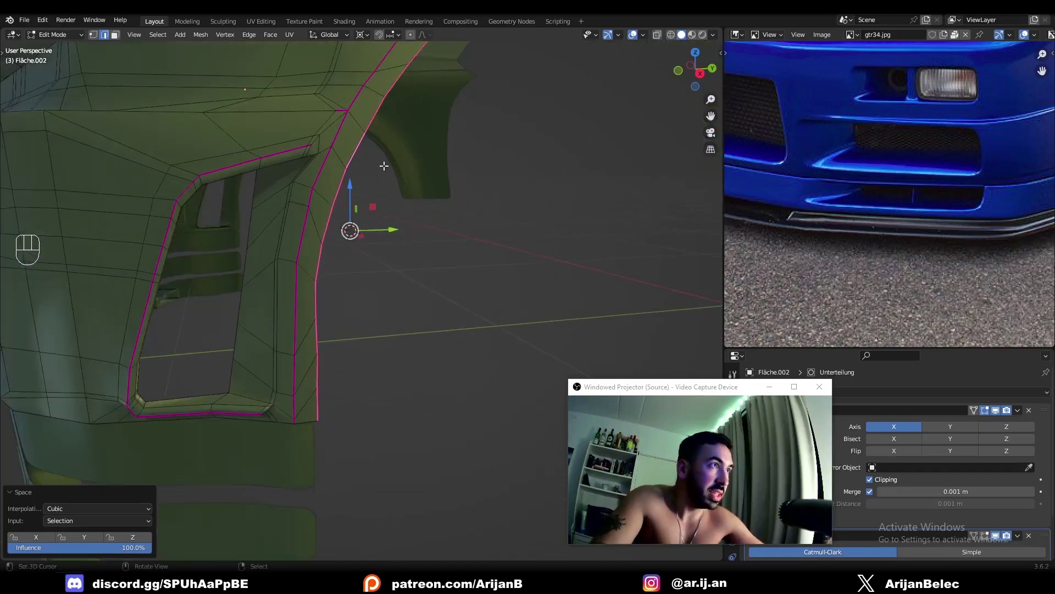
middle_drag(337, 192, 334, 251)
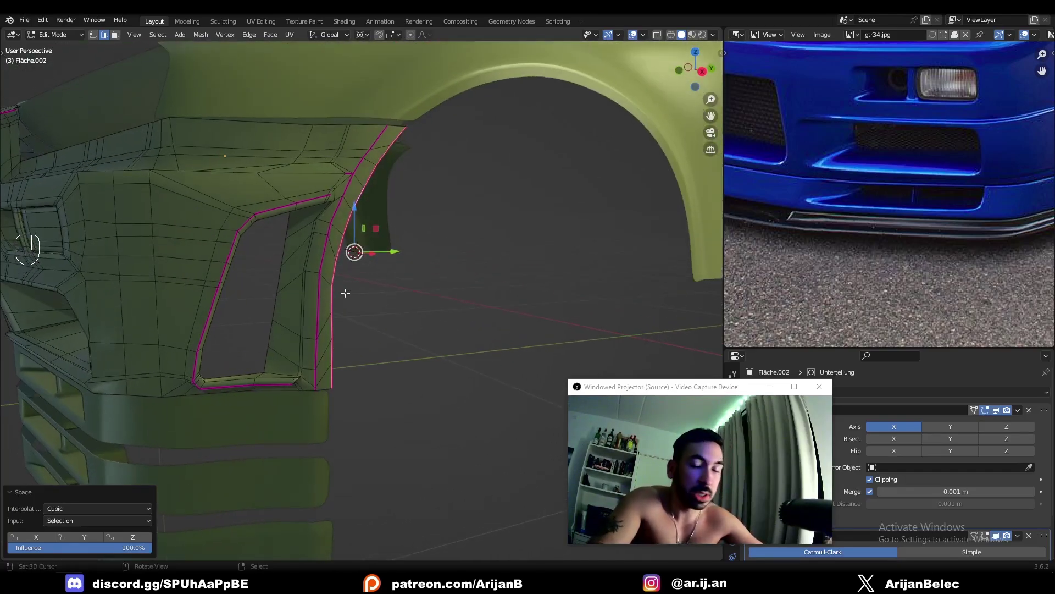
Check the evenly spaced arch edge in Object Mode and undo the spacing in Edit Mode.
key(Tab)
middle_drag(406, 205, 413, 237)
key(Tab)
key(ctrl+z)
key(ctrl+z)
key(ctrl+z)
Try LoopTools Relax on the selected wheel-arch edge and undo it.
key(w)
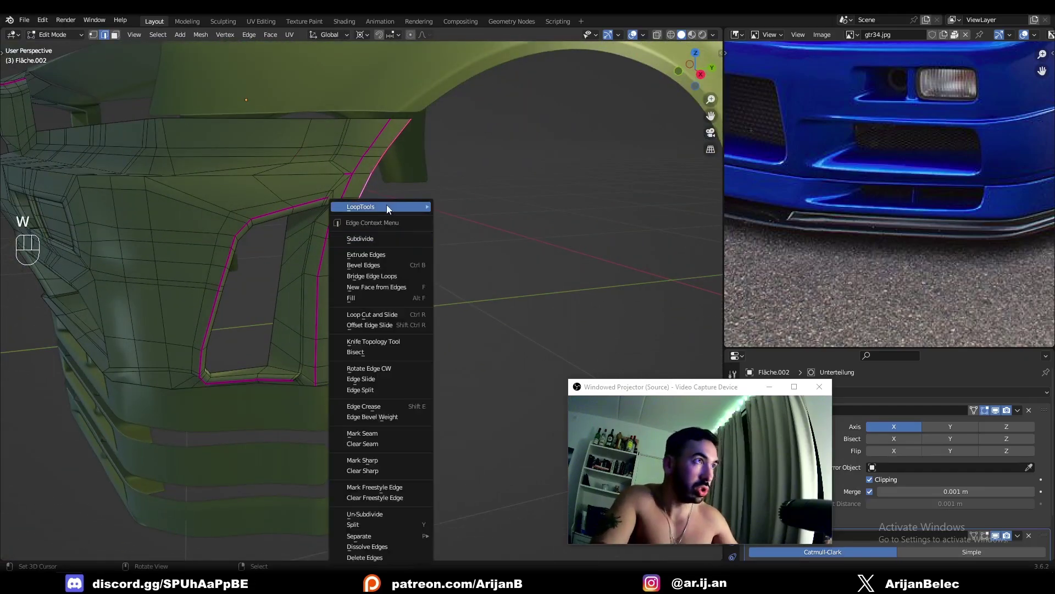
mouse_move(387, 206)
click(490, 273)
scroll(471, 276, down, 2)
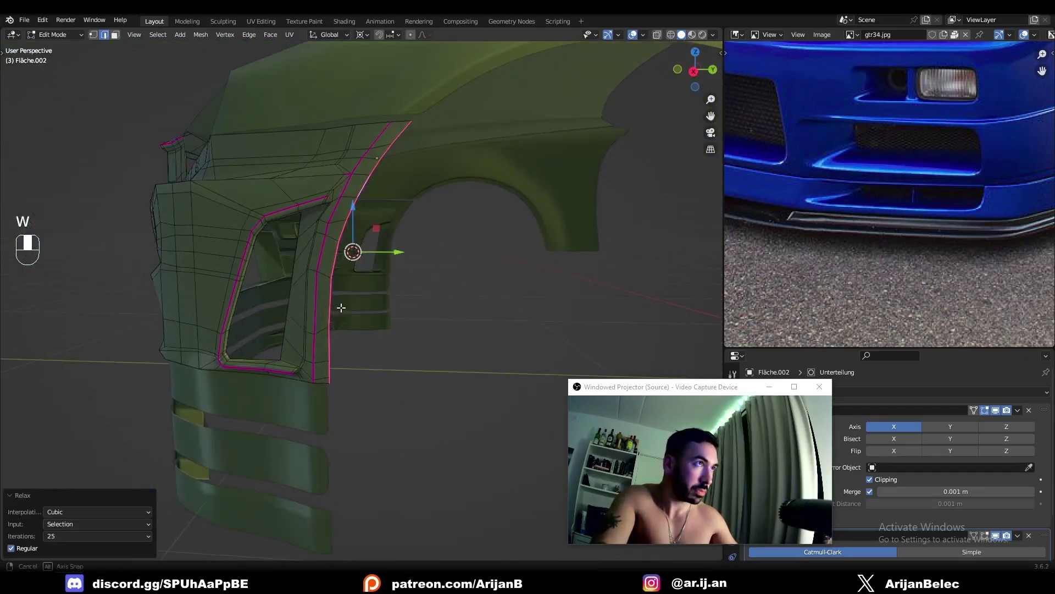
key(ctrl+z)
scroll(394, 294, down, 4)
scroll(393, 294, up, 6)
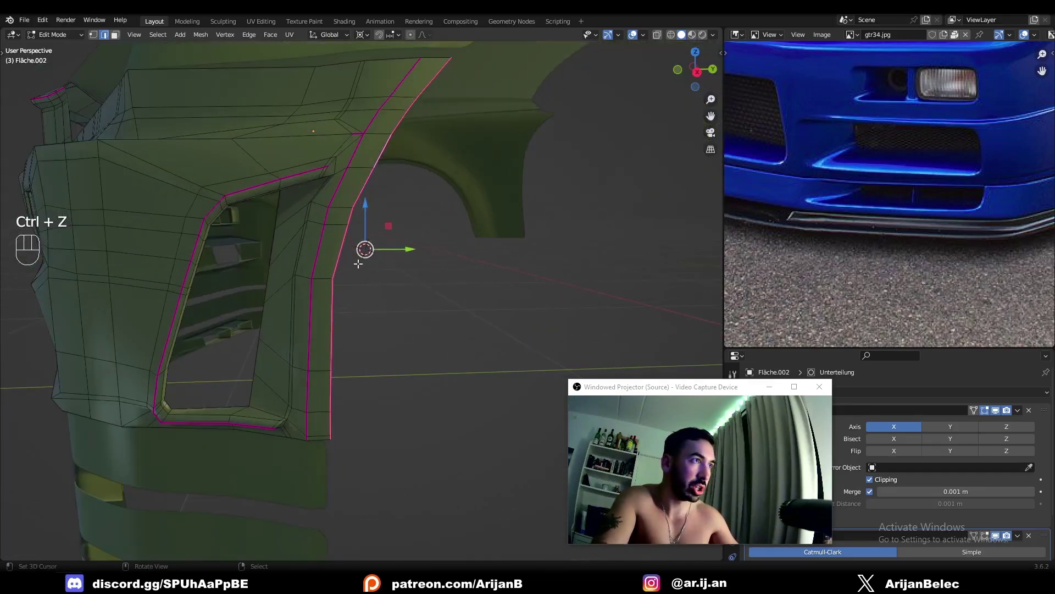
Retry LoopTools Relax on the arch edge with cubic interpolation and 25 iterations, and undo it again.
key(w)
middle_drag(217, 358, 354, 238)
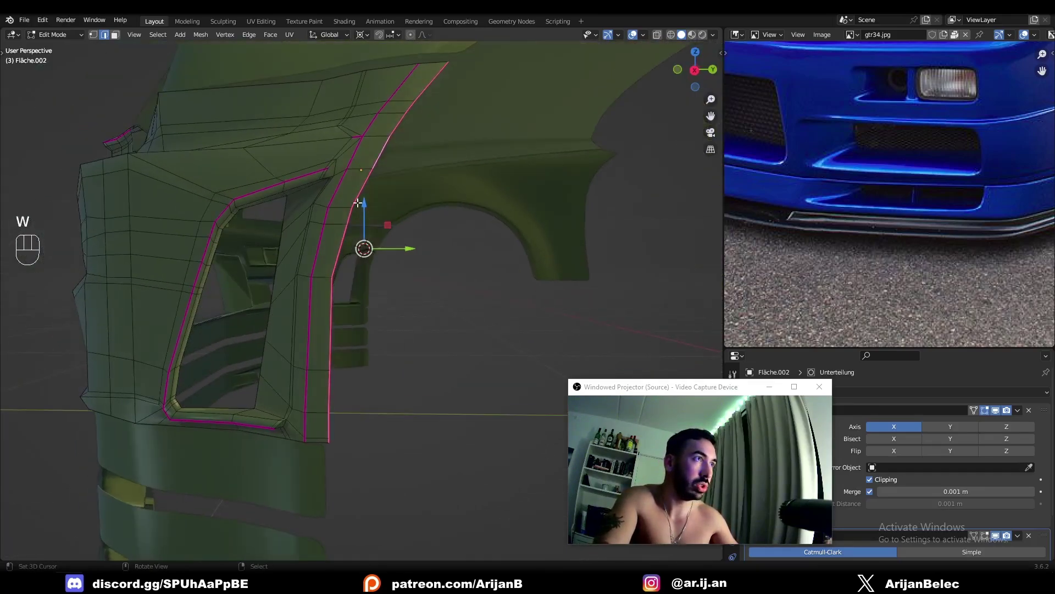
key(w)
mouse_move(612, 144)
click(644, 212)
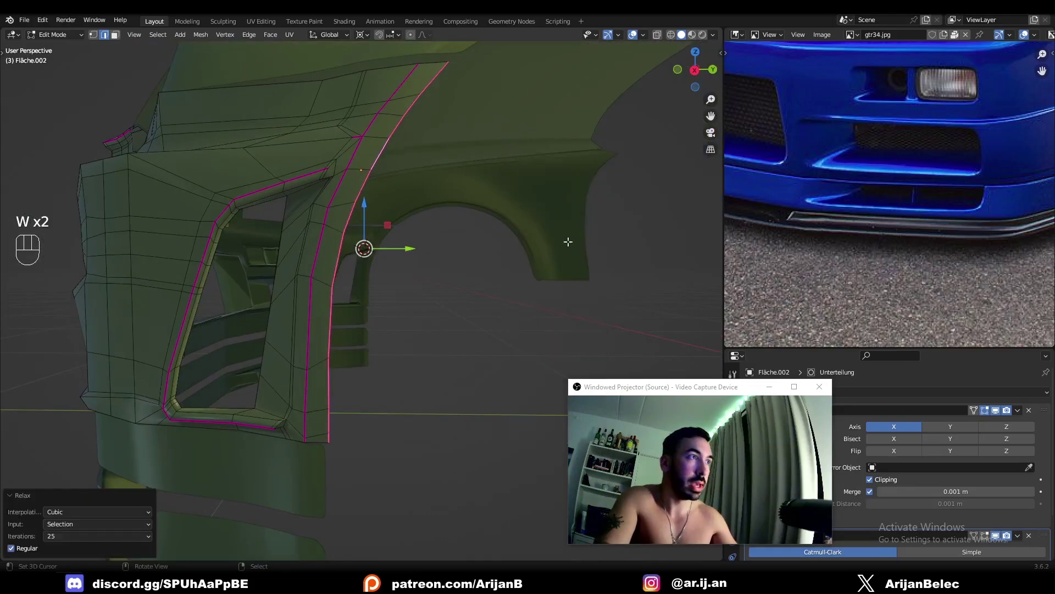
key(ctrl+z)
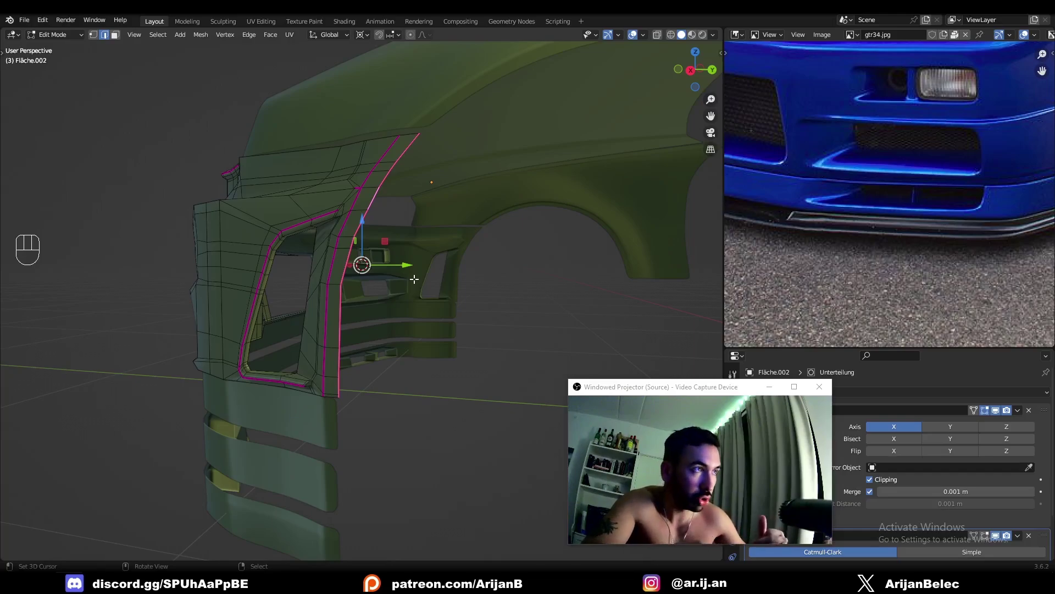
Examine the vertex spacing along the wheel-arch edge and at its lower end in solid and wireframe shading.
middle_drag(416, 348, 440, 356)
scroll(440, 355, up, 2)
shift+middle_drag(363, 392, 403, 313)
shift+middle_drag(369, 351, 386, 309)
scroll(378, 349, up, 3)
key(ctrl+z)
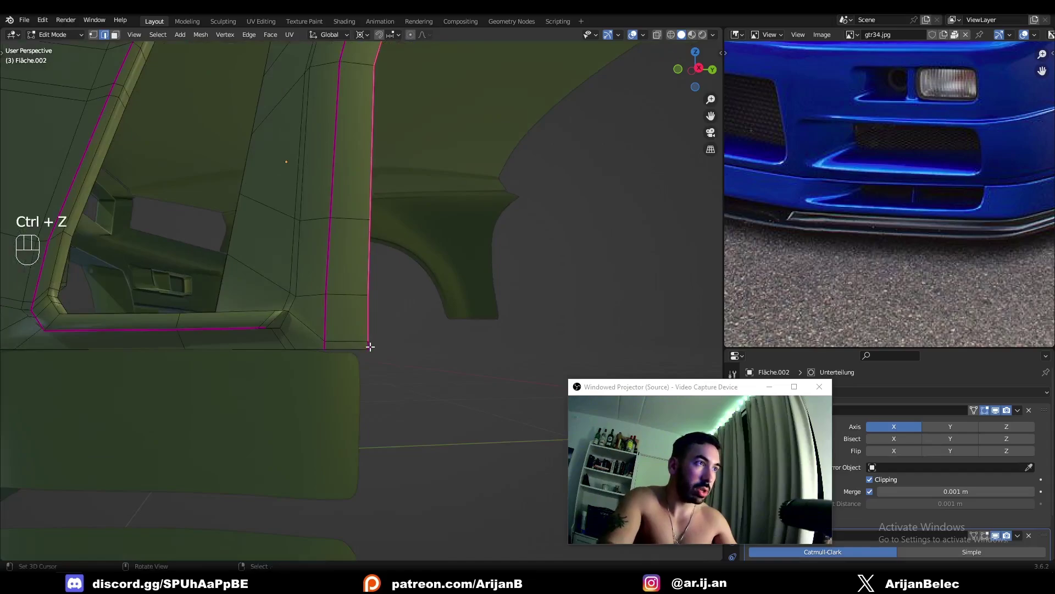
key(z)
scroll(372, 351, up, 1)
scroll(373, 361, down, 3)
scroll(351, 325, down, 2)
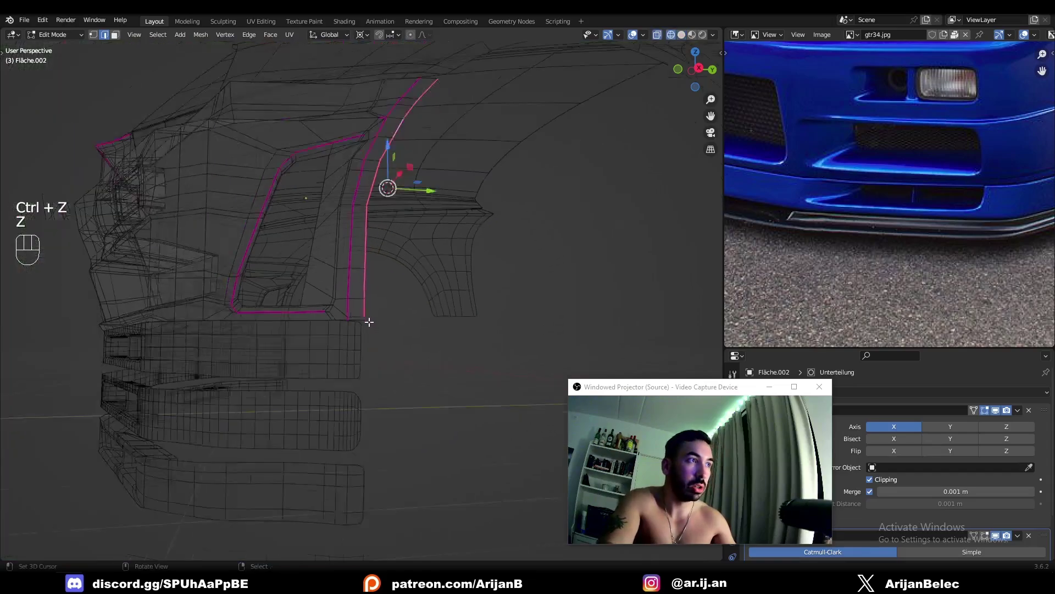
key(z)
scroll(336, 384, up, 2)
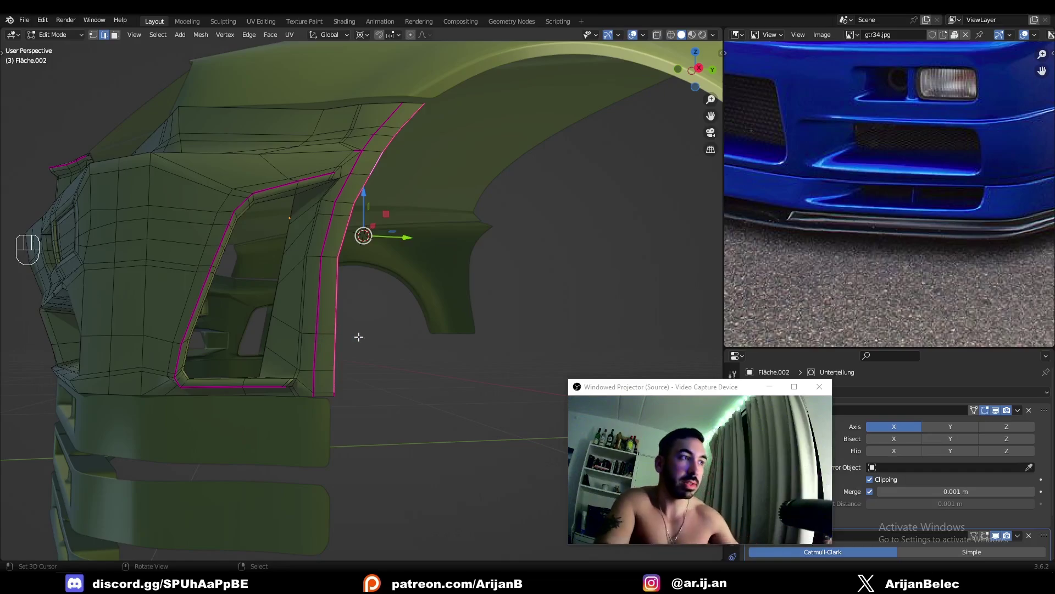
Try LoopTools operations on the wheel-arch edge, including Space, and undo each of them for comparison.
key(w)
click(428, 260)
key(ctrl+z)
key(w)
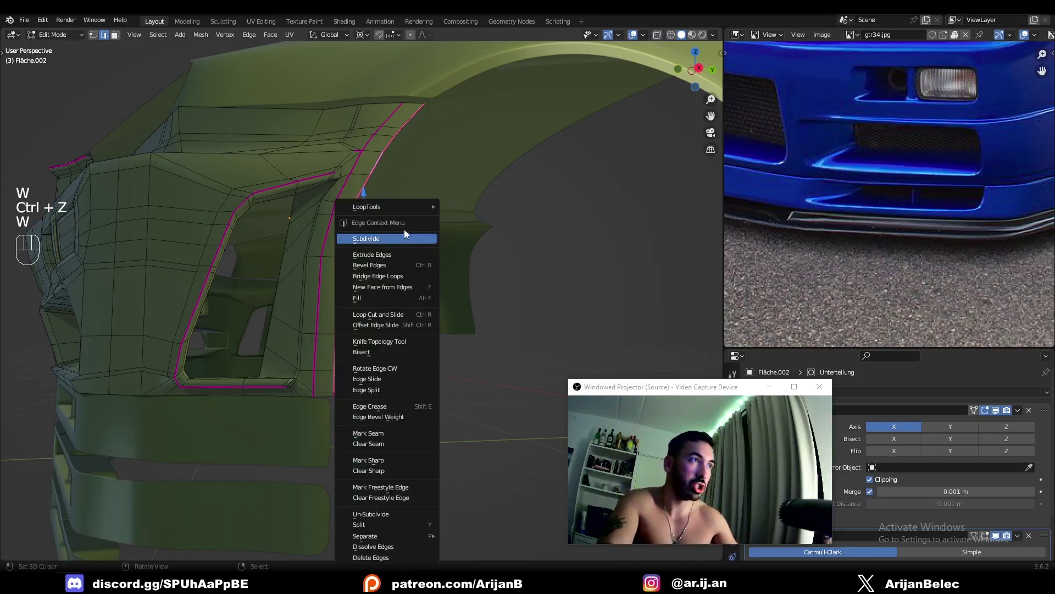
mouse_move(396, 207)
click(483, 283)
middle_drag(483, 283, 446, 203)
key(ctrl+z)
Apply LoopTools Space to the wheel-arch edge with cubic interpolation and 100% influence.
key(w)
mouse_move(446, 203)
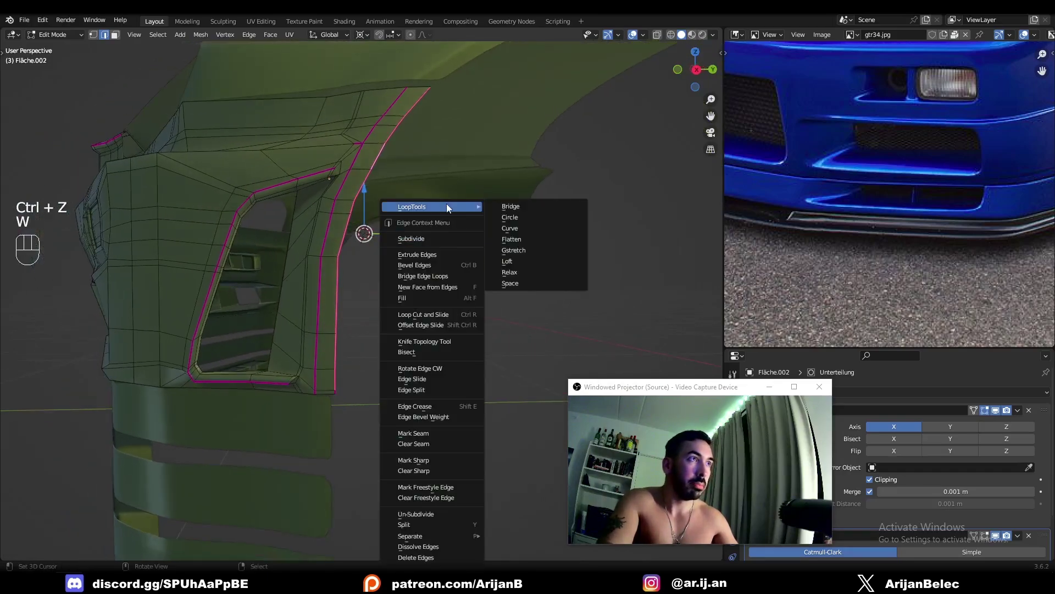
click(518, 285)
middle_drag(448, 260, 333, 242)
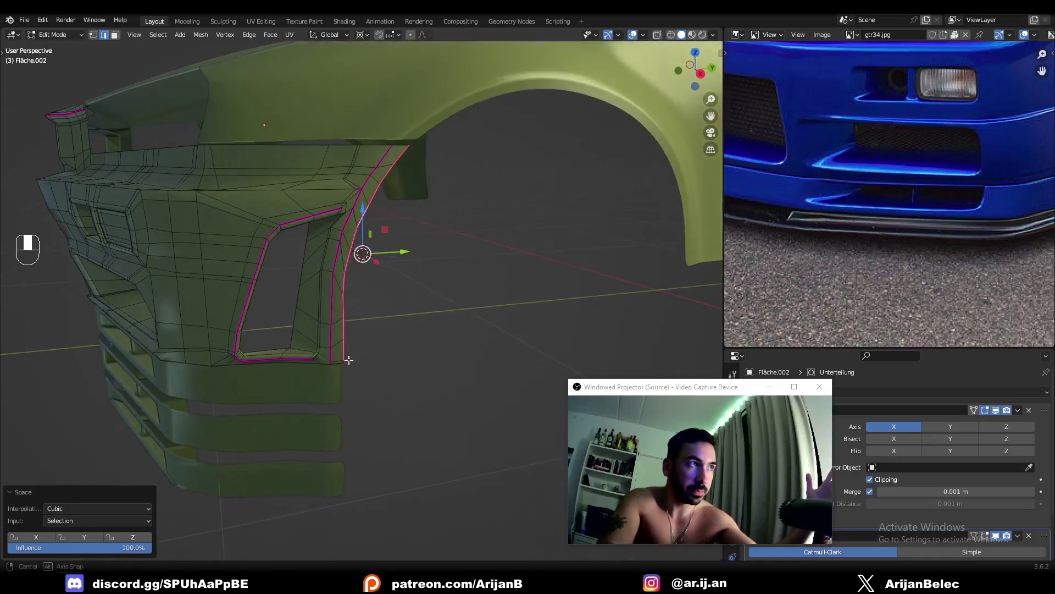
Undo the last LoopTools Space operation on the wheel-arch edge.
middle_drag(328, 299, 333, 321)
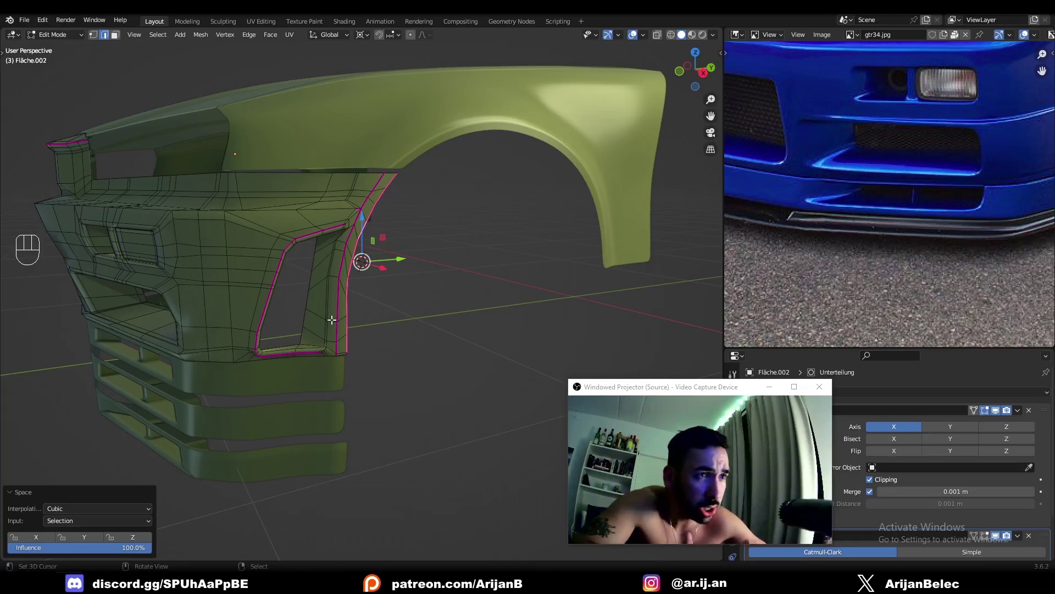
scroll(331, 319, up, 3)
middle_drag(331, 319, 387, 233)
key(ctrl+z)
scroll(384, 248, up, 2)
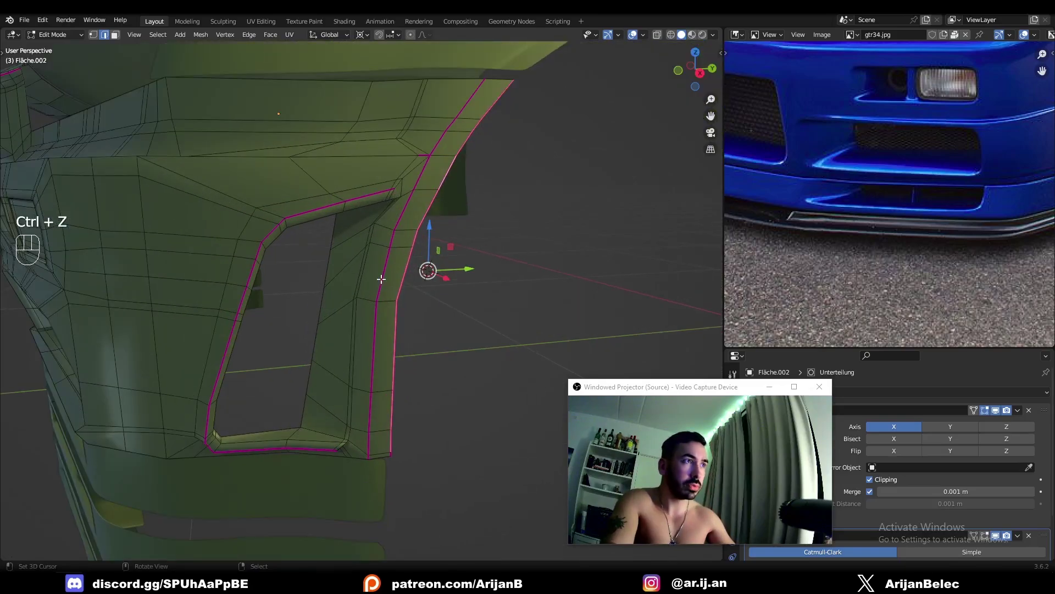
middle_drag(381, 278, 362, 294)
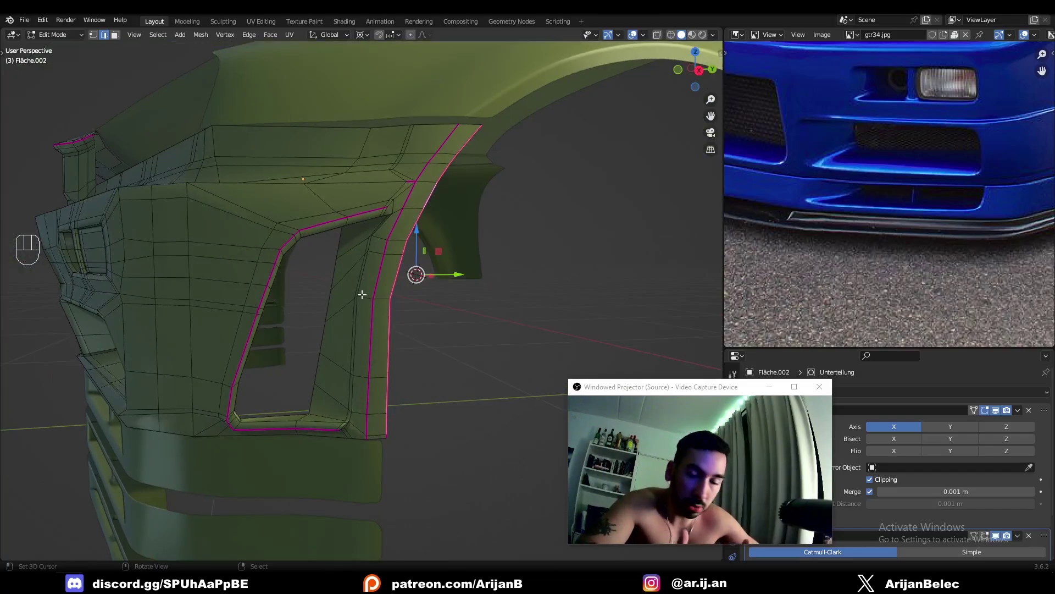
Examine the subdivided mesh of the middle slatted strip below the bumper.
scroll(416, 293, down, 4)
middle_drag(215, 394, 262, 394)
shift+middle_drag(263, 393, 337, 379)
right_click(294, 394)
key(Tab)
right_click(268, 406)
key(Tab)
key(2)
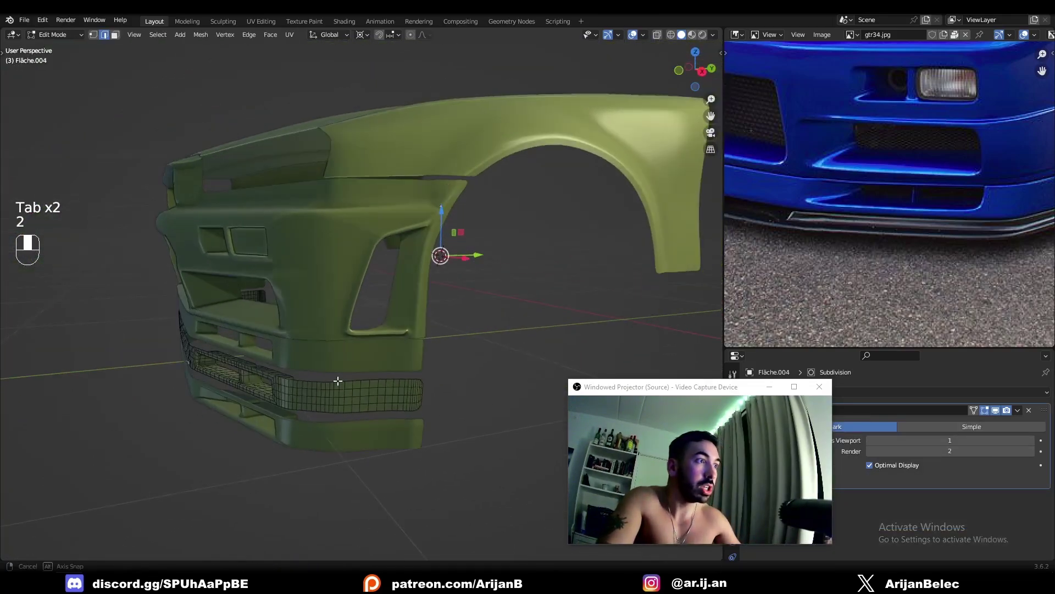
Return to editing the bumper, select the full wheel-arch edge and apply LoopTools Space with cubic interpolation and 100% influence.
scroll(402, 321, up, 1)
middle_drag(444, 261, 428, 234)
key(Tab)
click(428, 234)
key(Tab)
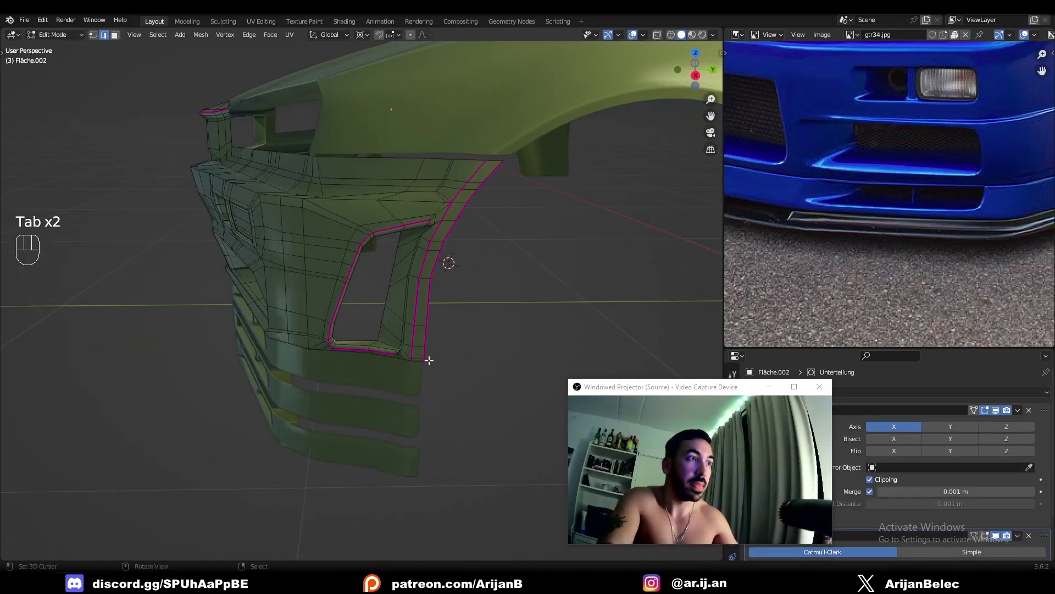
ctrl+click(502, 217)
key(w)
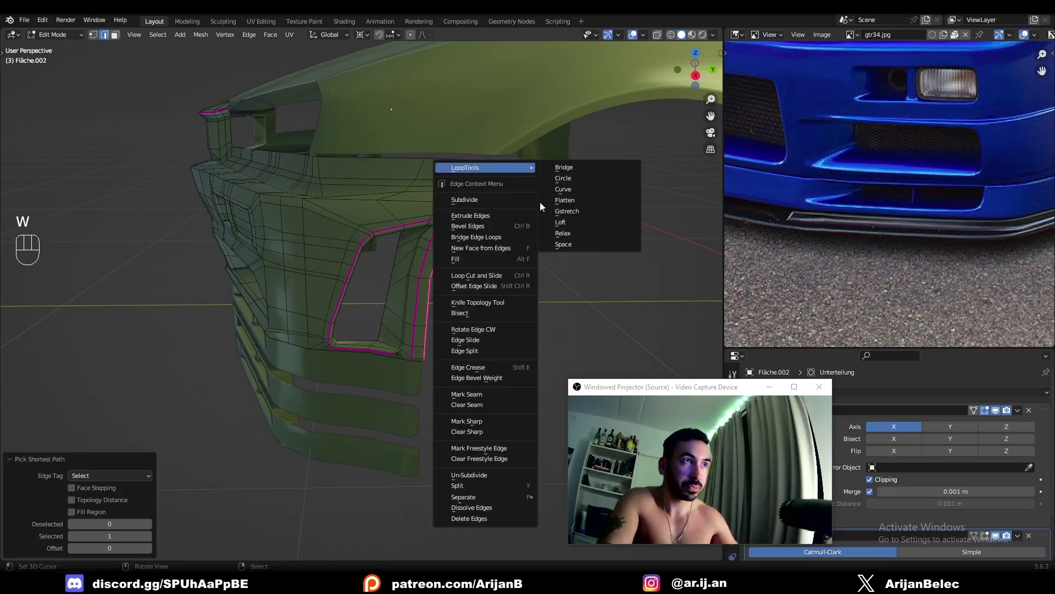
click(575, 245)
Apply LoopTools Relax to the wheel-arch edge with cubic interpolation and 10 iterations, checking the smoothed shape.
middle_drag(535, 271, 565, 214)
key(w)
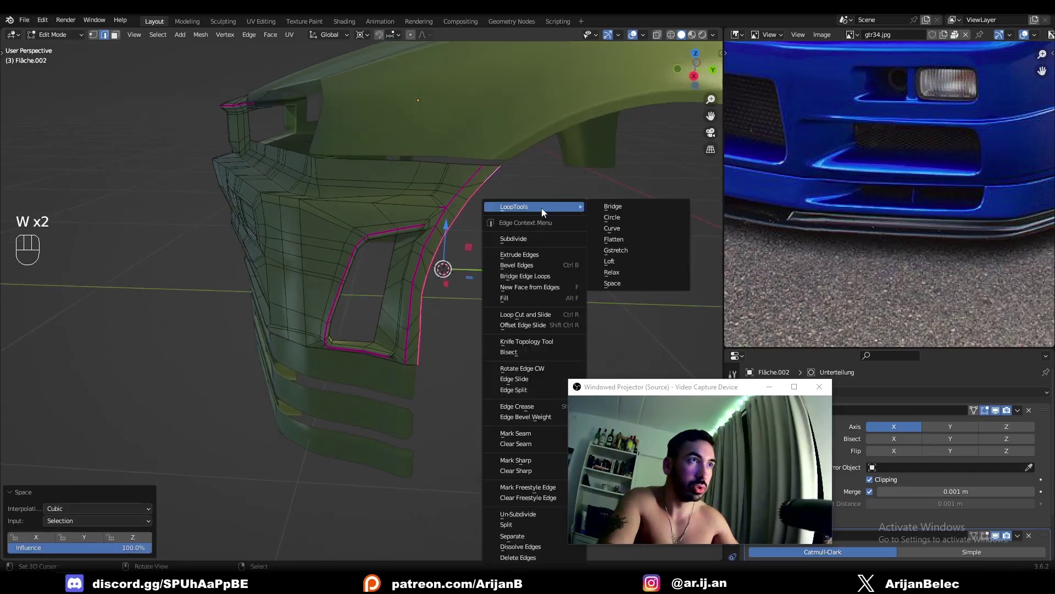
click(621, 271)
click(105, 536)
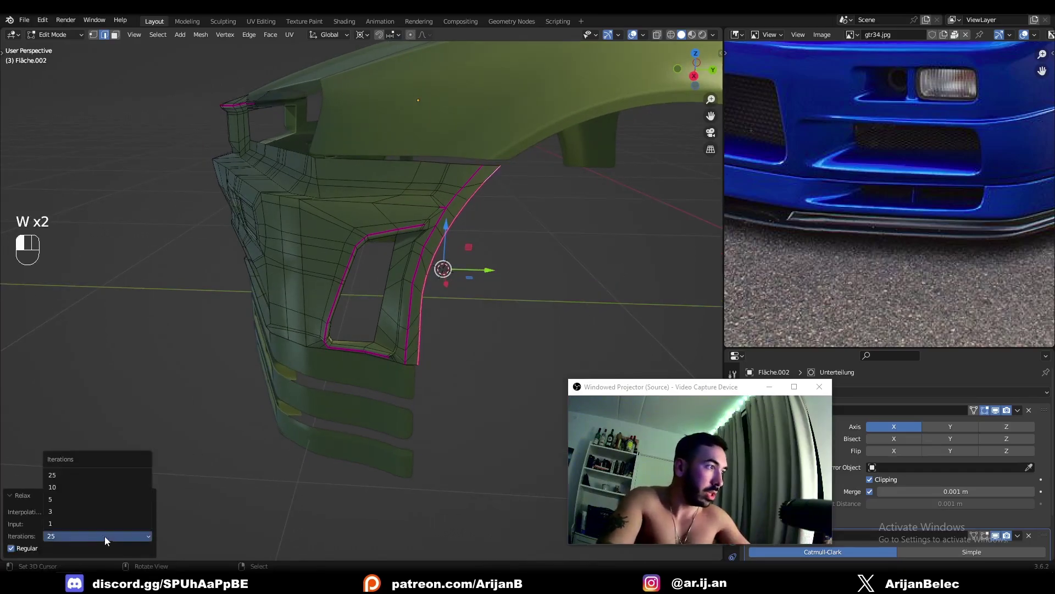
click(66, 487)
middle_drag(69, 495, 322, 352)
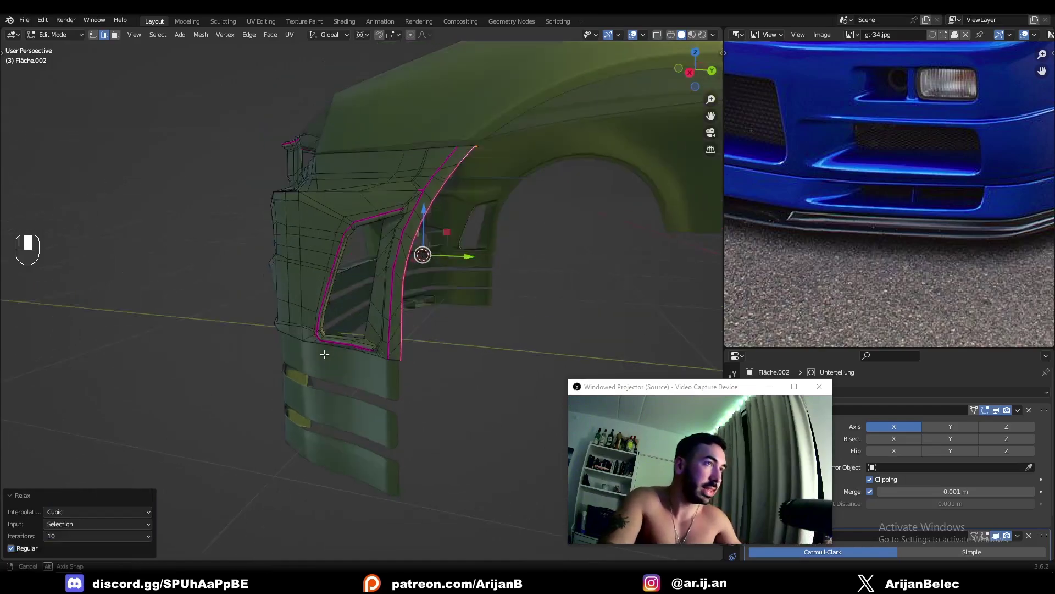
key(Tab)
key(Tab)
middle_drag(413, 247, 370, 273)
key(Tab)
key(Tab)
Extrude the wheel-arch edge and shift the new edge slightly inward along the global X axis.
key(e)
key(g)
right_click(383, 271)
key(g)
middle_click(386, 273)
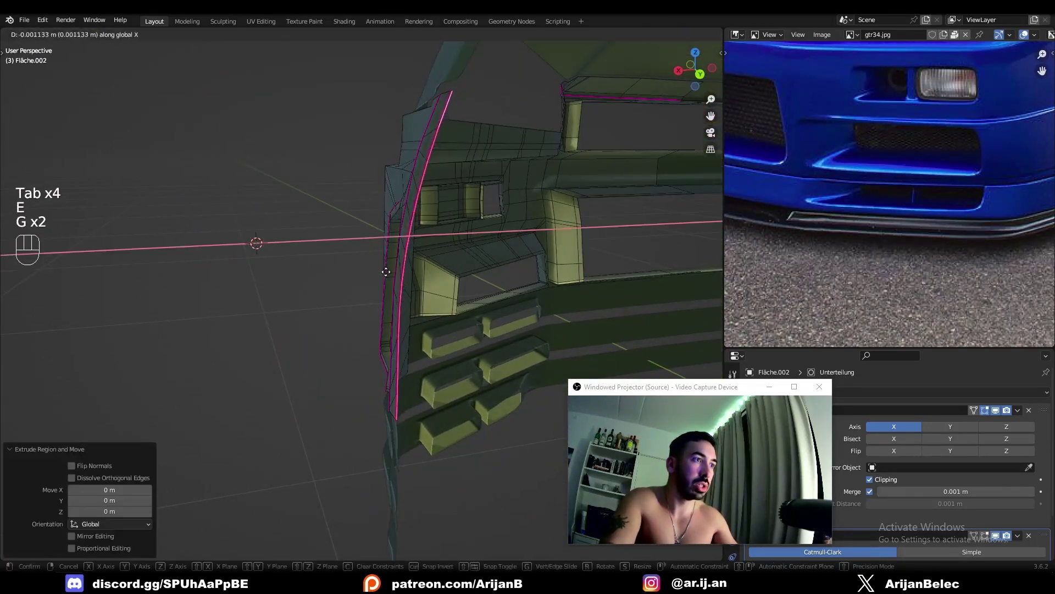
click(394, 271)
Extrude the arch edge again deep inward along X to form the bumper's inner wheel-arch wall.
key(e)
key(g)
middle_click(412, 269)
click(527, 254)
key(Tab)
middle_drag(528, 254, 482, 278)
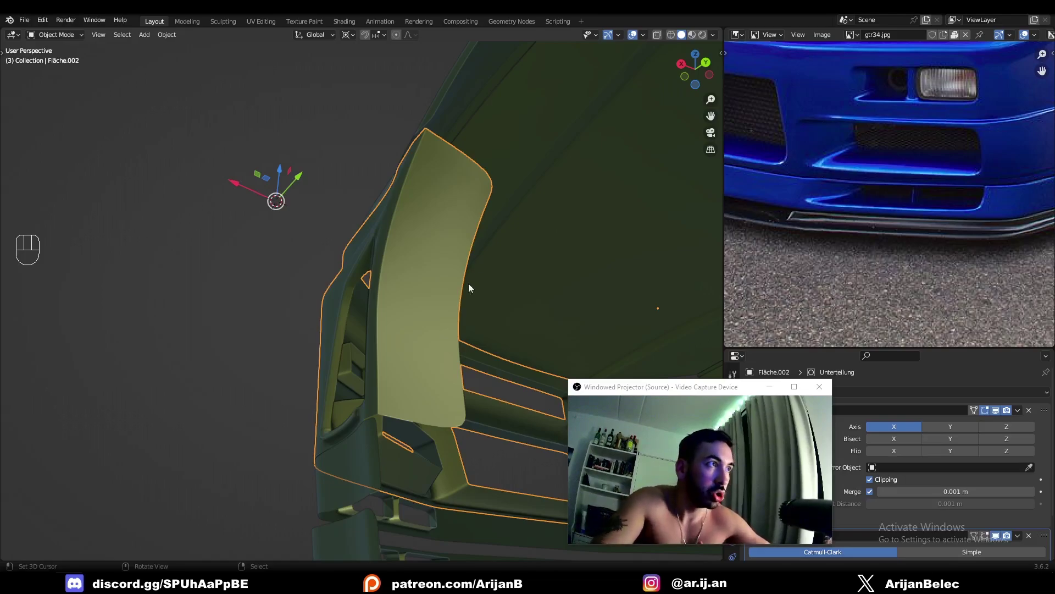
Examine the extruded arch wall from several angles, along with the mesh of the middle slatted strip.
middle_drag(469, 282, 553, 388)
scroll(364, 329, down, 3)
mouse_move(314, 300)
middle_down()
mouse_move(306, 288)
mouse_move(370, 289)
mouse_move(325, 285)
middle_up()
scroll(326, 285, down, 2)
scroll(326, 285, up, 4)
key(Tab)
key(2)
shift+middle_drag(376, 314, 448, 351)
middle_drag(321, 335, 347, 339)
middle_drag(316, 448, 361, 405)
key(Tab)
right_click(308, 396)
key(Tab)
key(Tab)
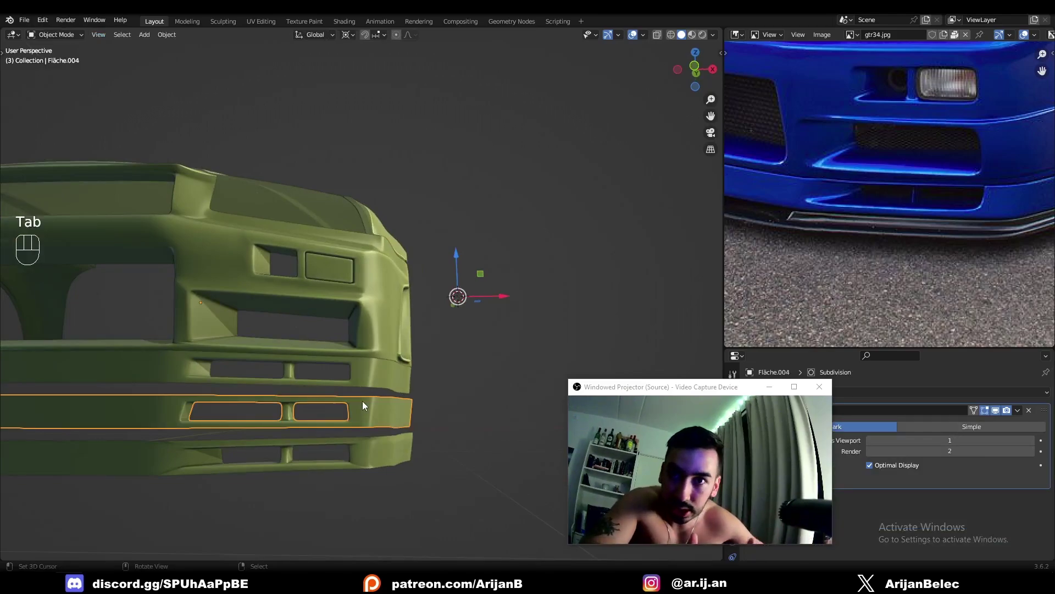
Examine the bumper's front surface and its mesh topology from close up and from a distance.
middle_drag(361, 404, 412, 321)
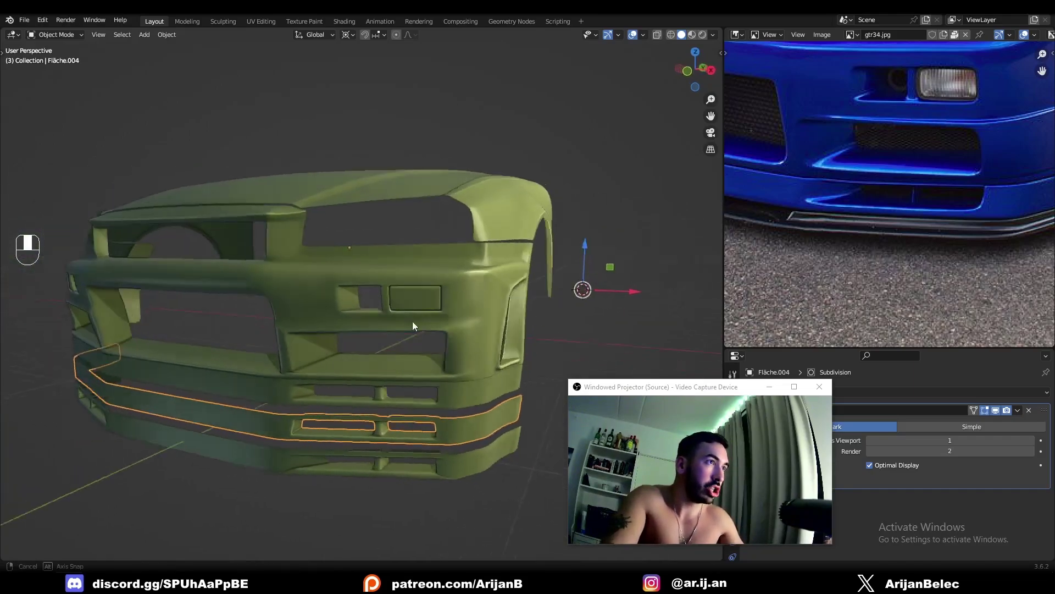
scroll(417, 267, up, 3)
right_click(474, 252)
key(Tab)
key(2)
scroll(467, 258, up, 2)
middle_drag(435, 269, 330, 352)
scroll(455, 247, down, 3)
scroll(329, 351, down, 3)
mouse_move(330, 351)
shift+middle_down()
mouse_move(314, 356)
mouse_move(381, 342)
mouse_move(348, 349)
shift+middle_up()
key(Tab)
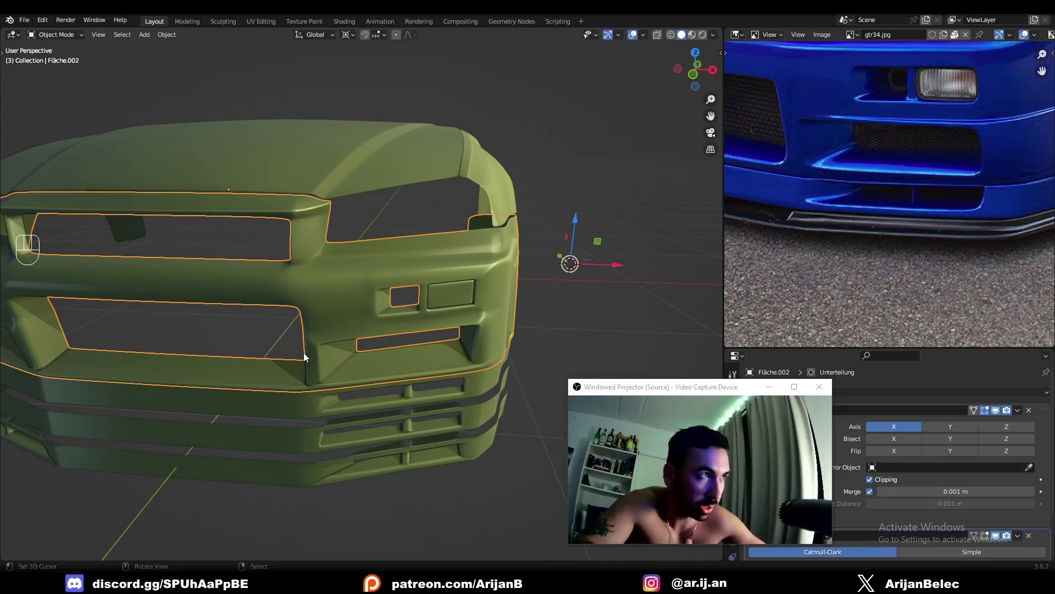
Review the hood and overall front end, comparing the middle strip's dense mesh with the bumper's mesh.
scroll(303, 354, down, 4)
middle_drag(289, 344, 286, 264)
scroll(349, 336, up, 2)
right_click(345, 144)
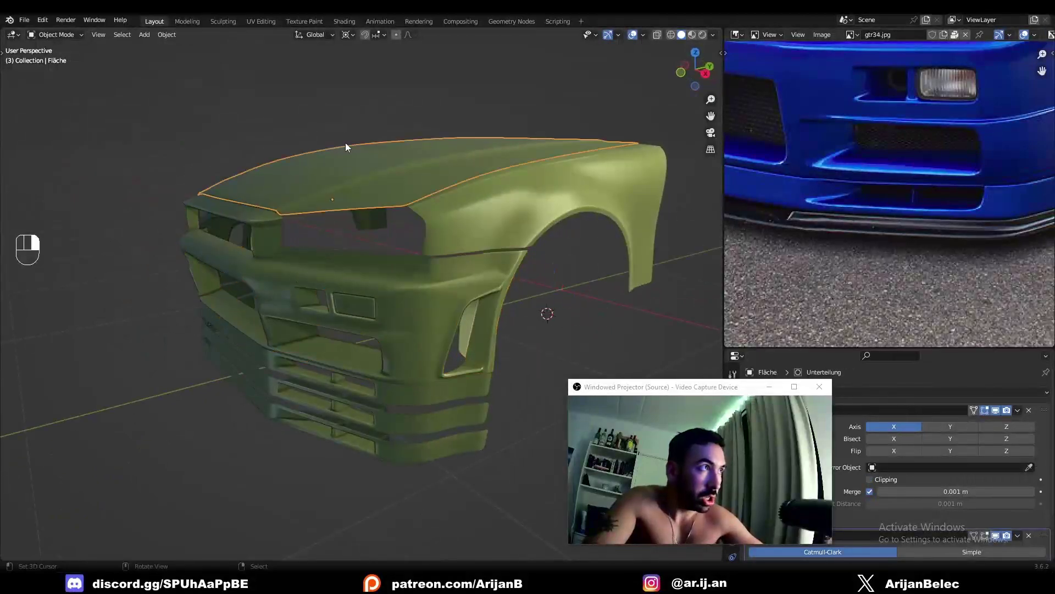
middle_drag(345, 144, 420, 207)
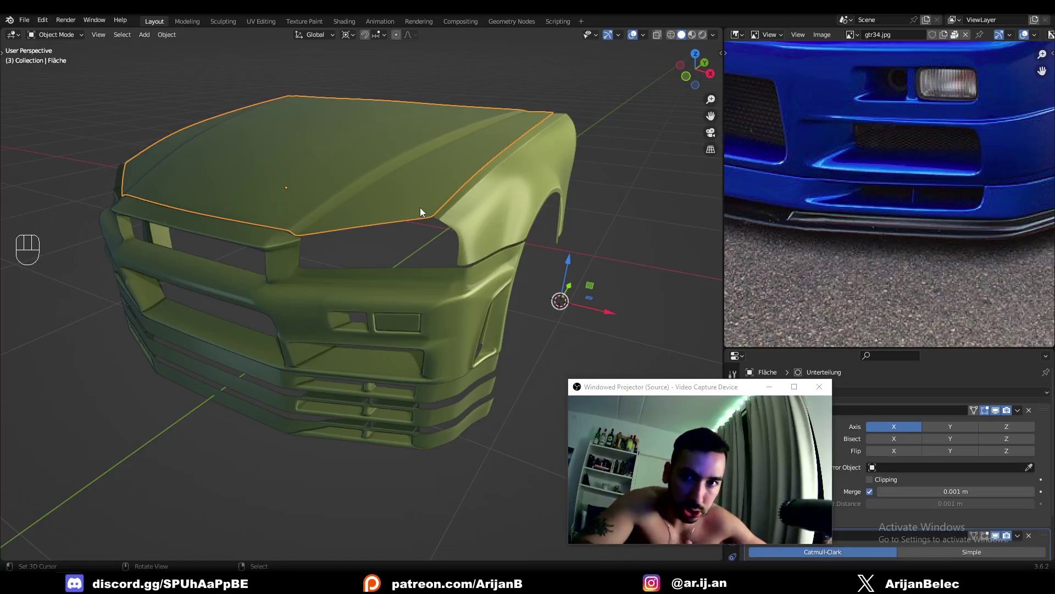
mouse_move(410, 391)
middle_down()
mouse_move(408, 376)
mouse_move(399, 396)
middle_up()
right_click(407, 381)
key(Tab)
key(2)
middle_drag(297, 371, 280, 358)
scroll(281, 358, up, 1)
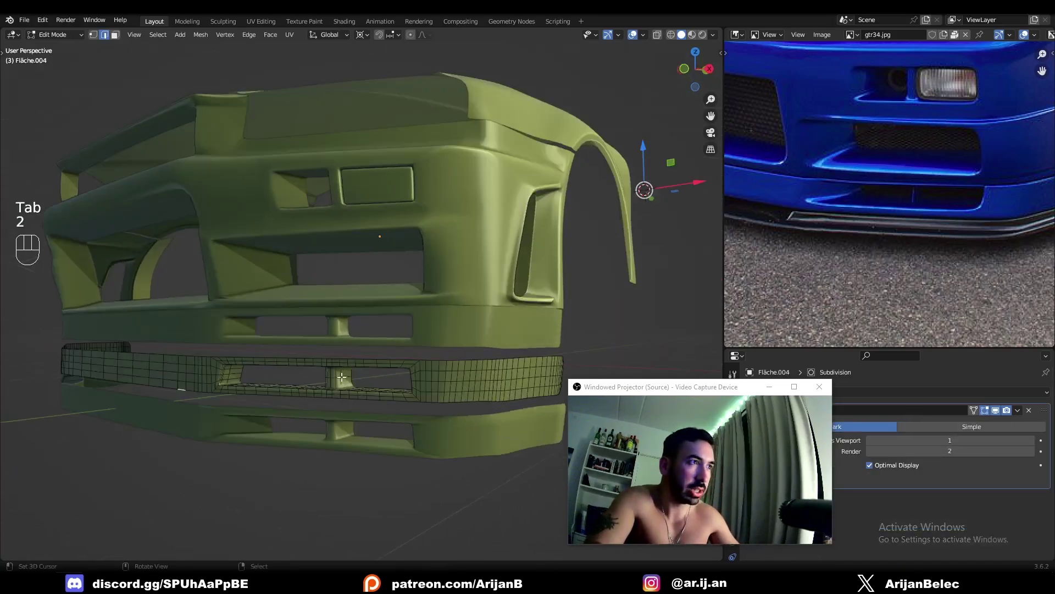
middle_drag(346, 378, 369, 383)
key(Tab)
right_click(390, 283)
key(Tab)
key(2)
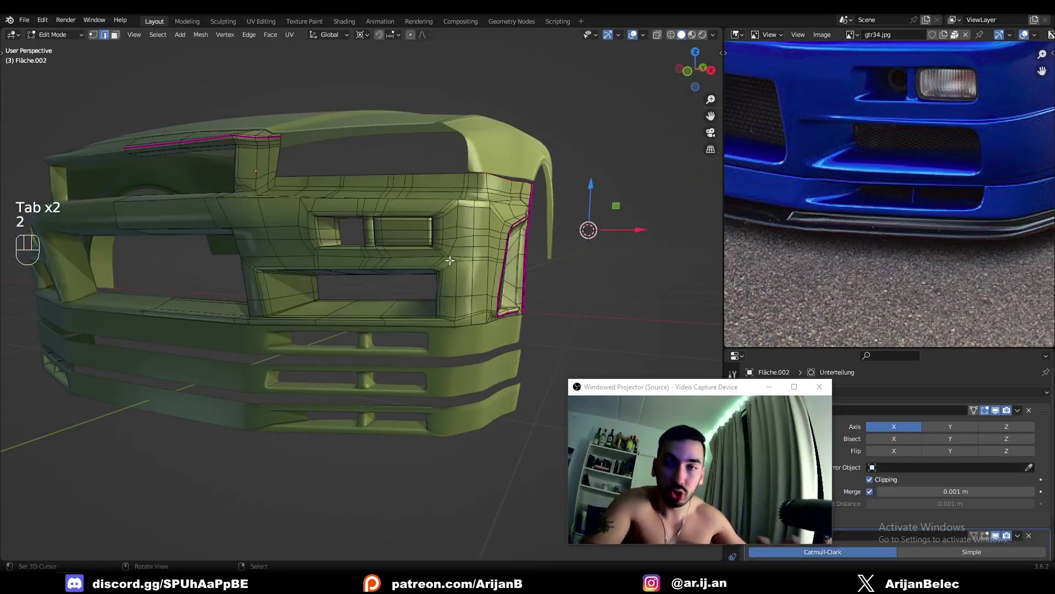
Examine the smooth shading around the bumper's lower side intake against its underlying edges.
middle_drag(429, 249, 484, 330)
scroll(394, 265, up, 1)
scroll(439, 297, up, 1)
scroll(446, 302, down, 1)
key(Tab)
scroll(547, 211, up, 4)
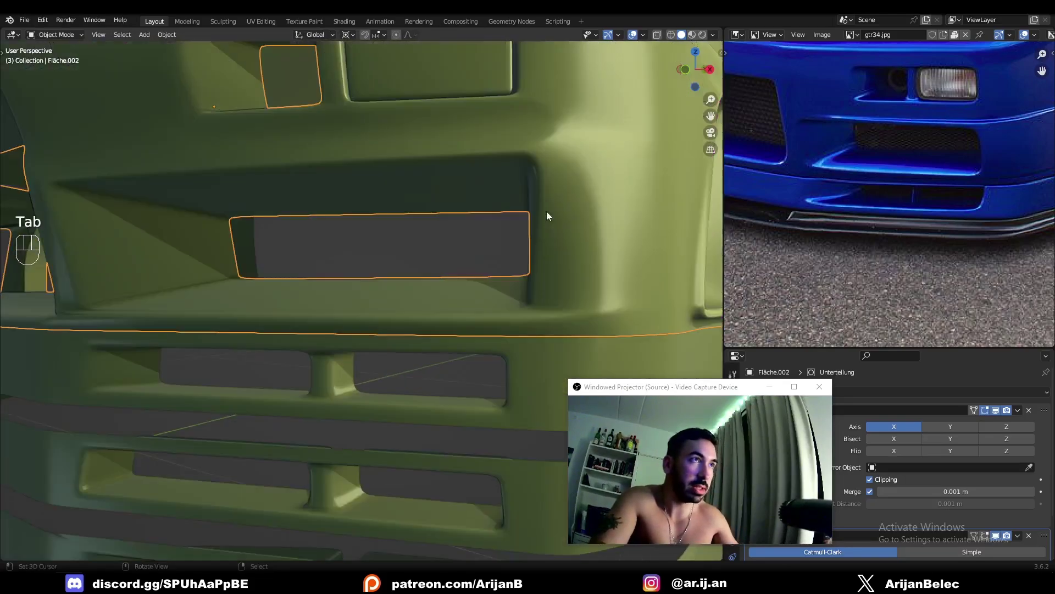
middle_drag(540, 156, 528, 203)
key(Tab)
scroll(338, 259, down, 1)
key(2)
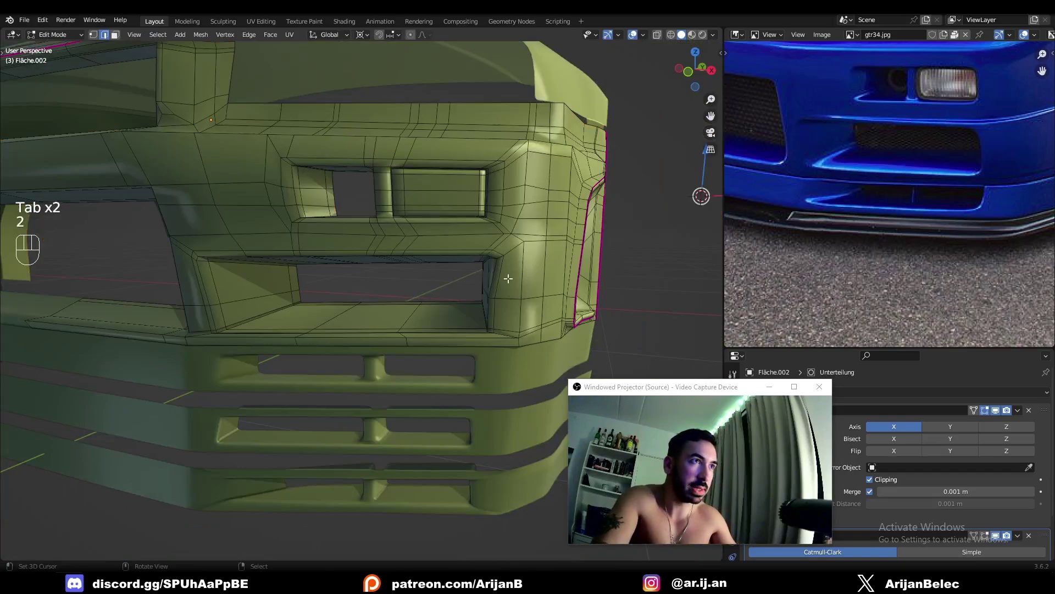
Examine individual bumper faces around the side intake and outer corner in face selection mode.
right_click(506, 278)
key(3)
right_click(506, 278)
scroll(478, 308, up, 2)
right_click(471, 316)
right_click(622, 253)
shift+middle_drag(623, 222, 568, 237)
right_click(549, 210)
scroll(515, 269, down, 3)
scroll(515, 268, down, 2)
key(Tab)
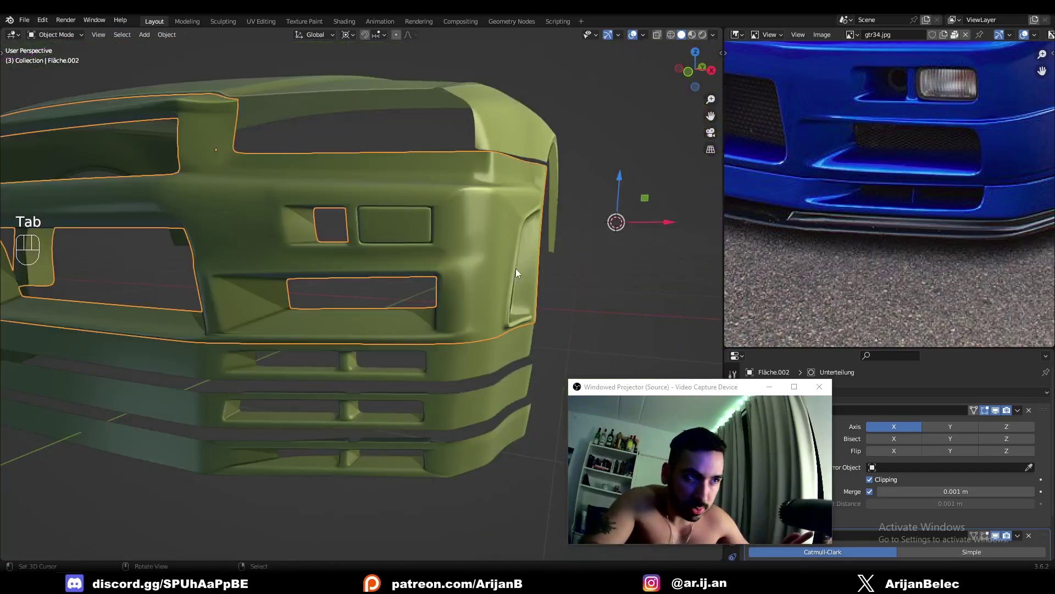
Check the middle strip's mesh once more, deselect everything and review the complete front end in Object Mode.
key(Tab)
key(Tab)
click(457, 443)
key(Tab)
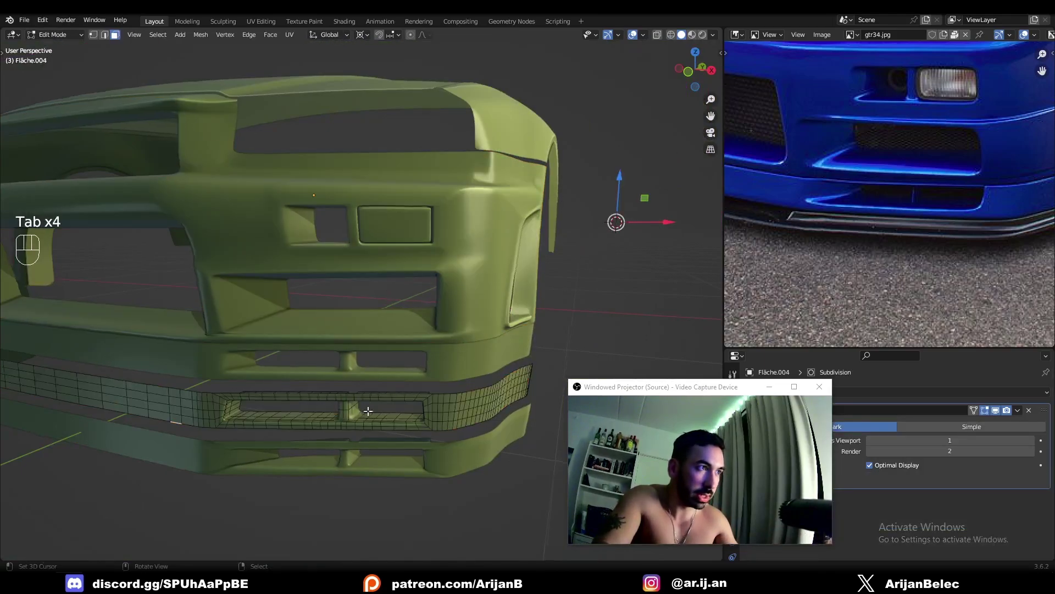
key(Tab)
middle_drag(365, 407, 417, 310)
key(a)
key(a)
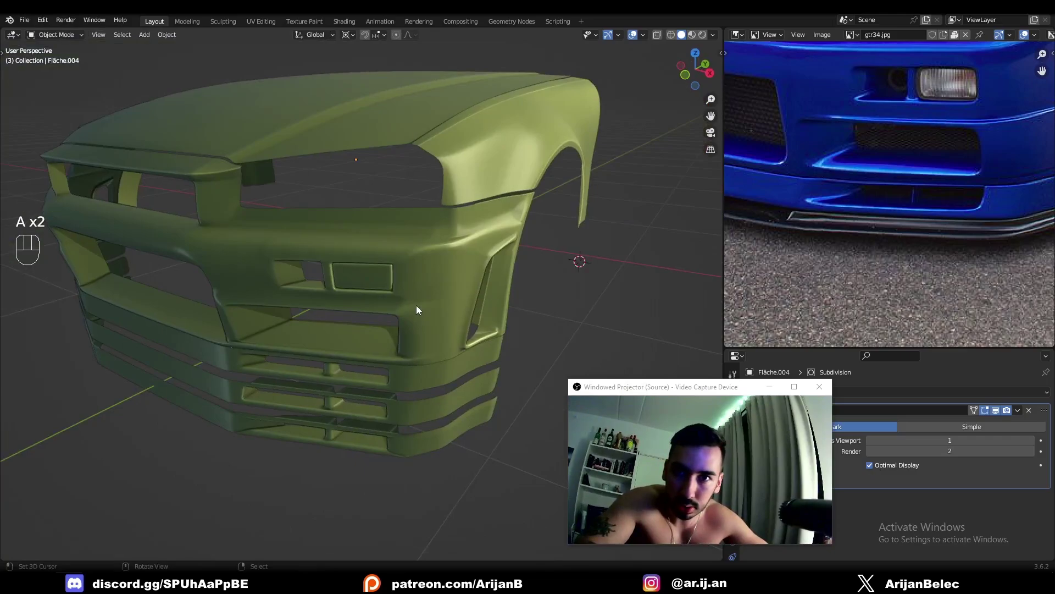
middle_drag(417, 309, 464, 320)
click(464, 320)
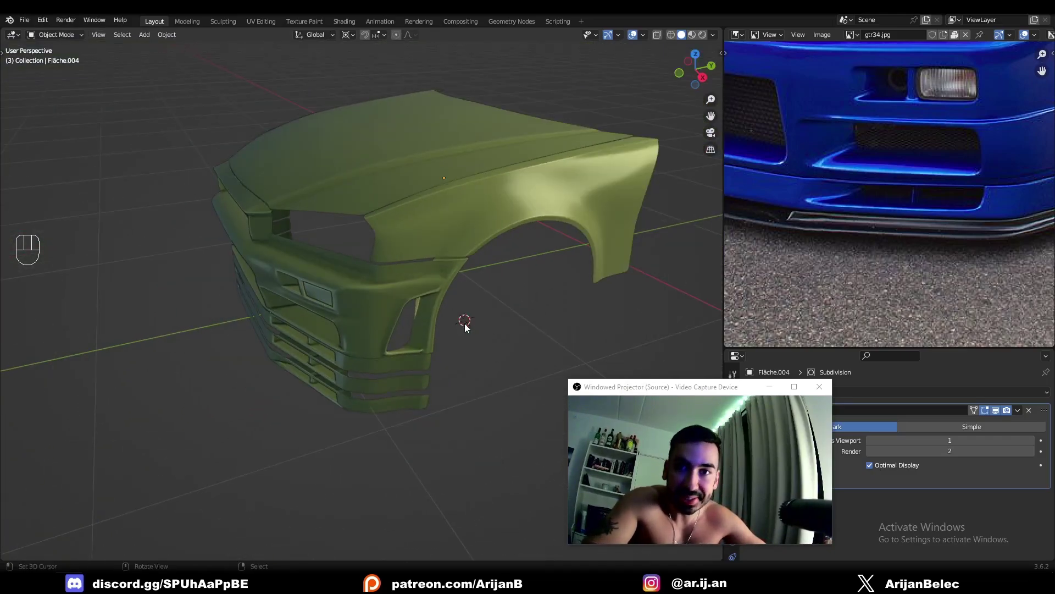